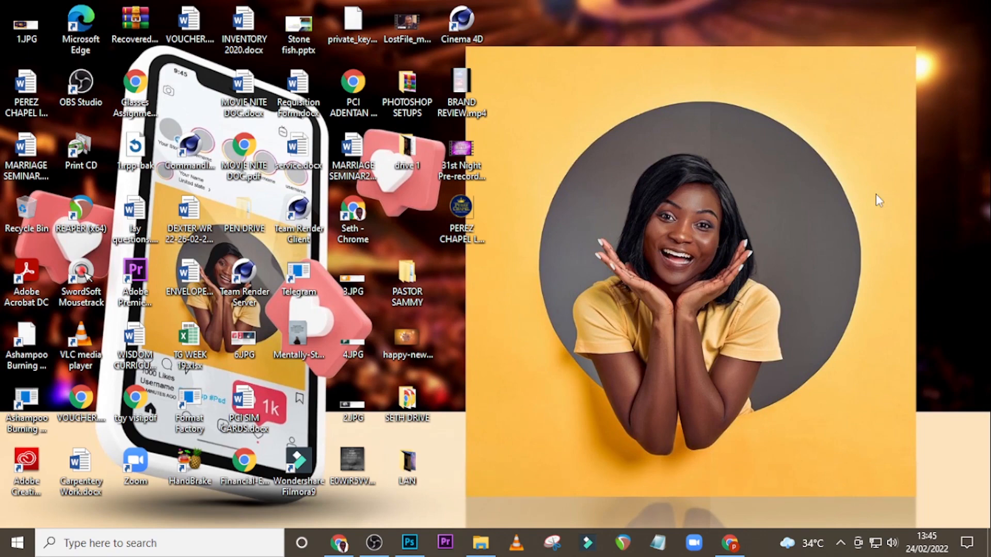
- Switch to Photoshop and start a new document named YOUTUBE THUMBNAIL
click(410, 543)
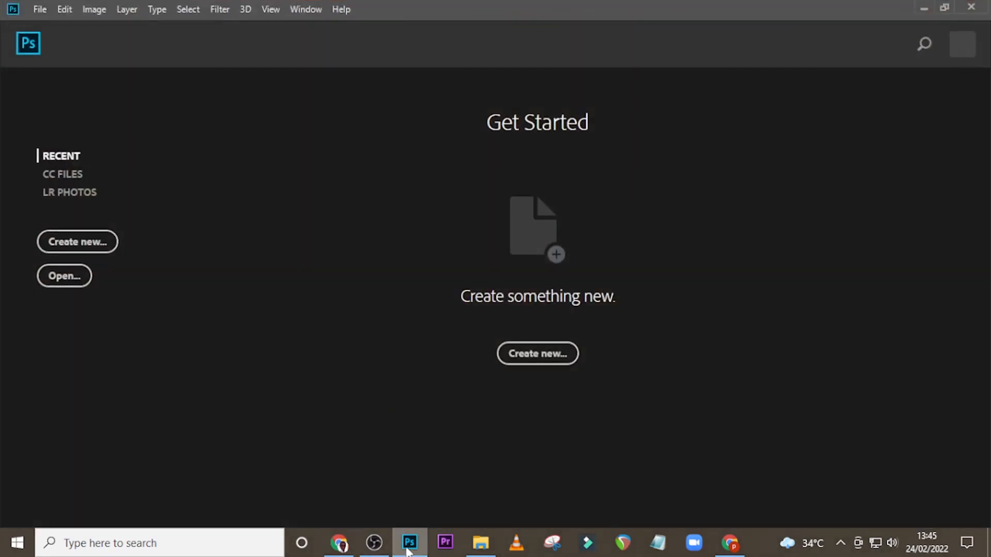
click(530, 357)
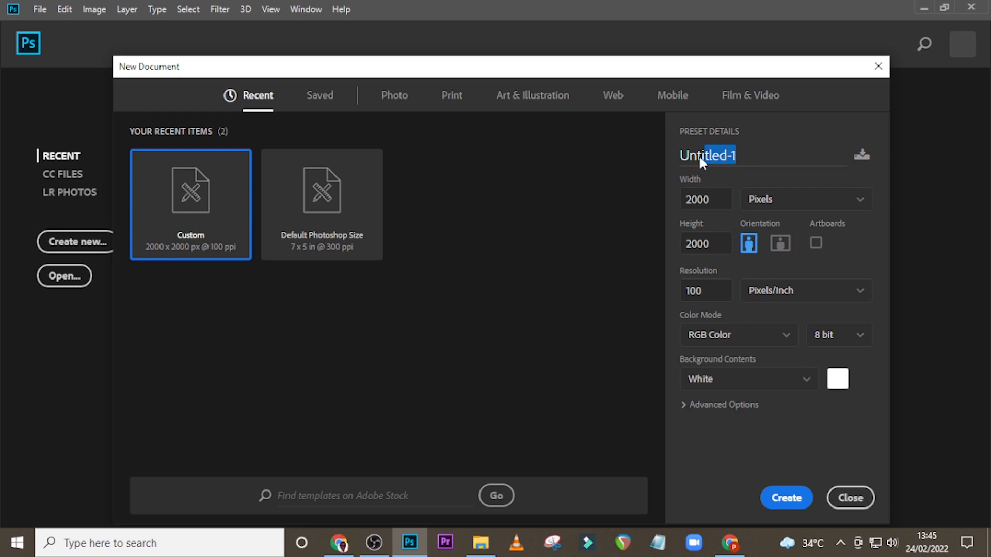
drag(700, 159, 591, 268)
text(YOUTUBE THUMBNAIL)
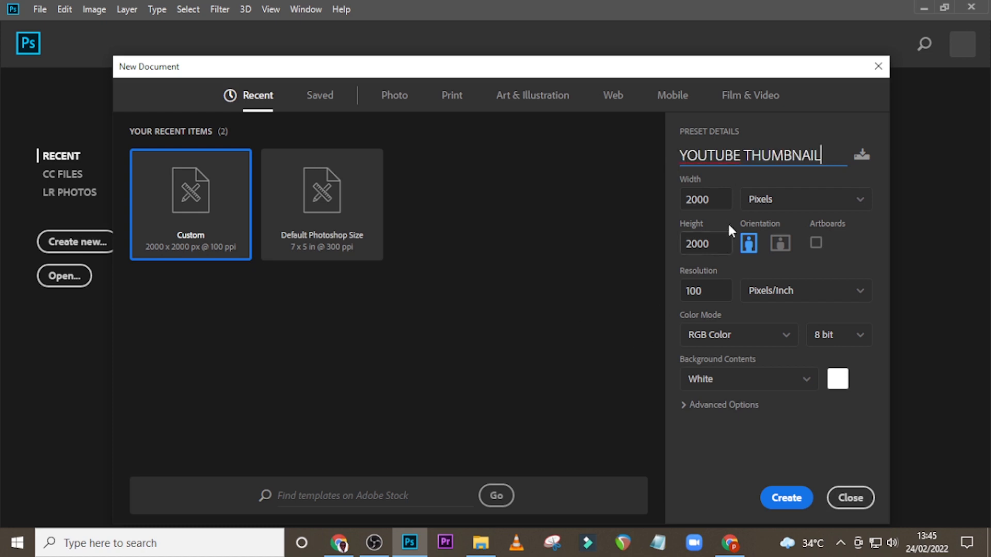
- Set the new document to 1920 by 1080 pixels at 72 pixels/inch and create it
click(710, 198)
drag(711, 198, 667, 198)
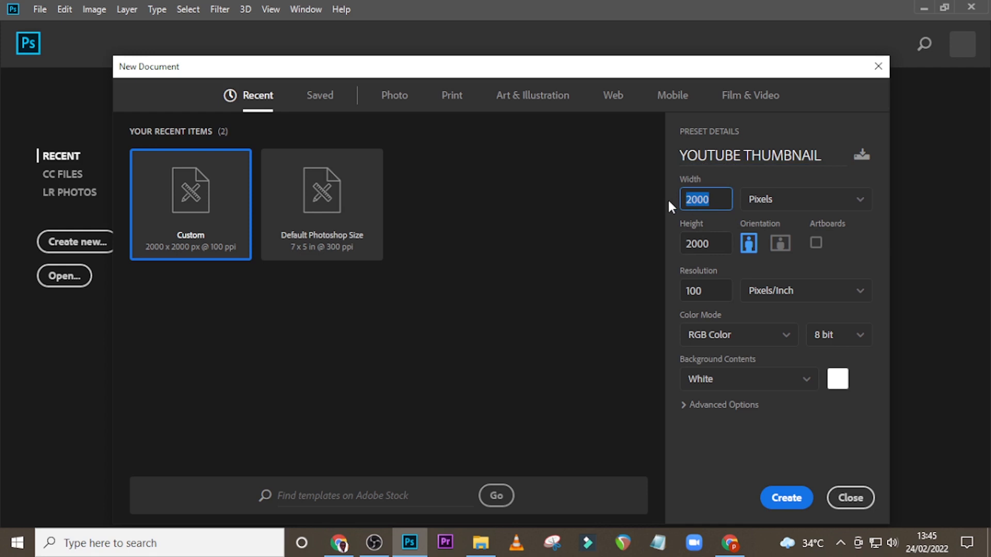
text(1920)
drag(715, 245, 639, 240)
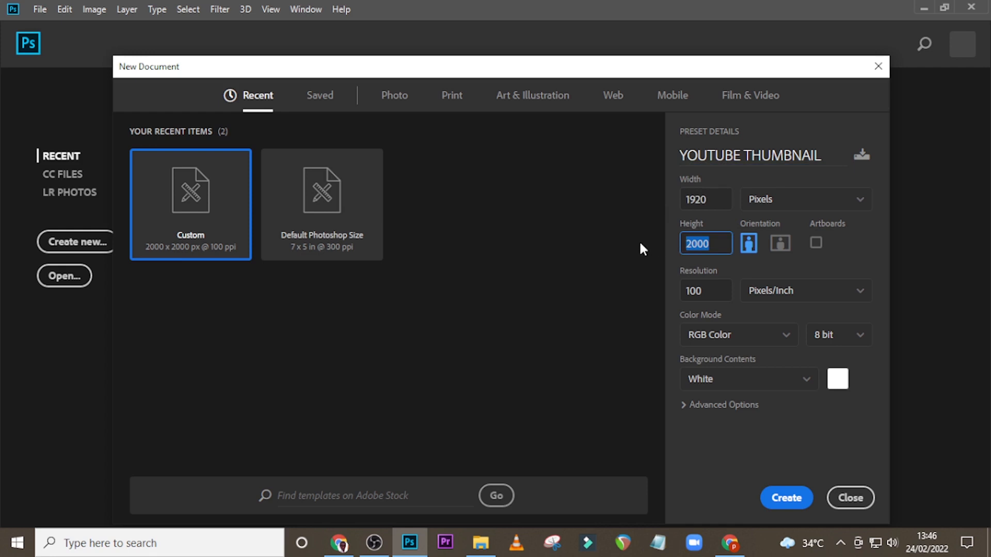
text(1080)
key(Tab)
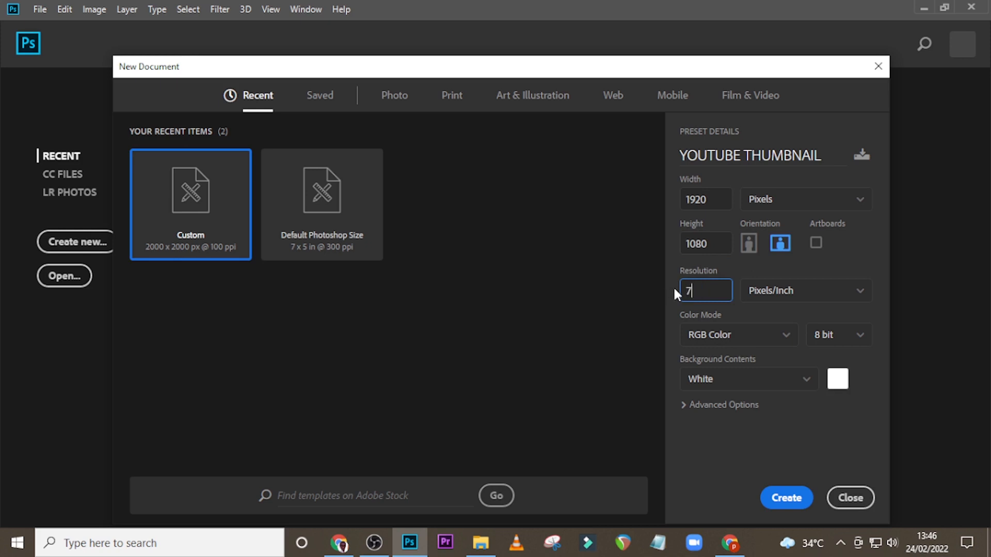
text(72)
click(781, 500)
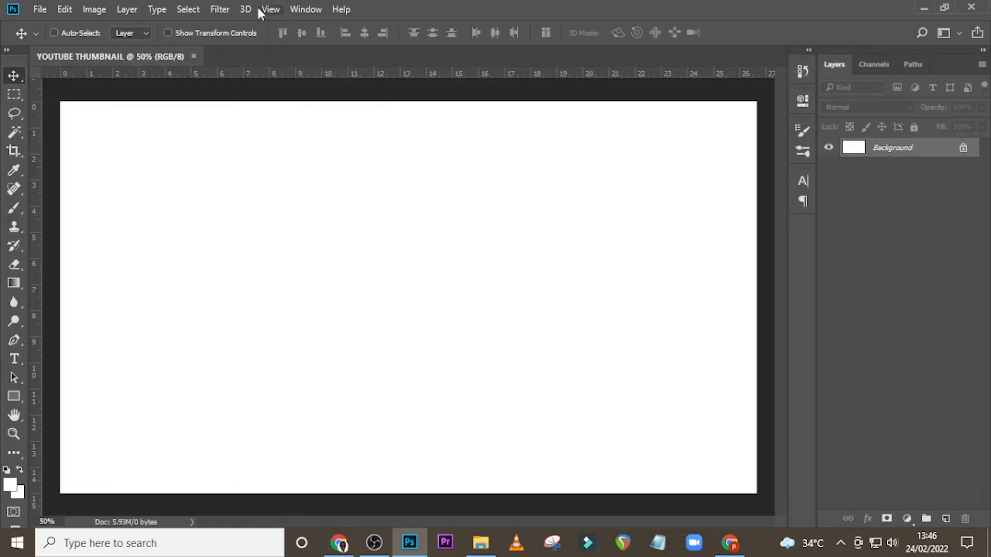
- Add a guide layout with 2 columns, 2 rows and 1 in margins on all sides of the canvas
click(270, 9)
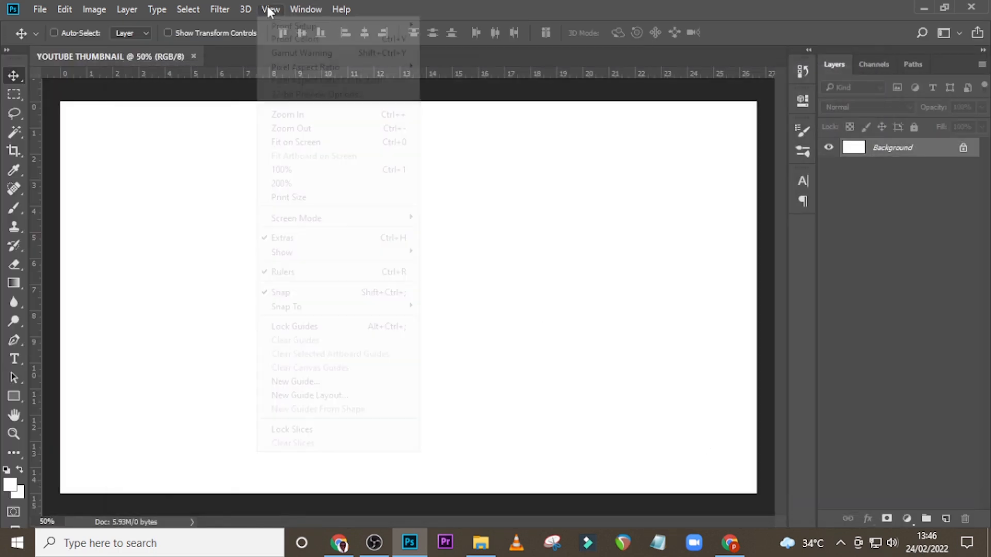
click(326, 395)
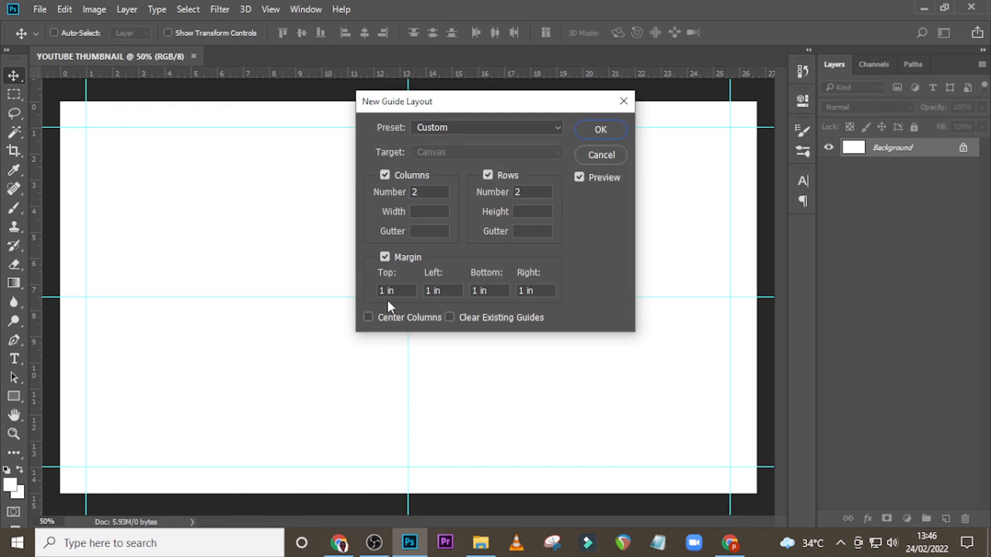
click(388, 292)
click(601, 130)
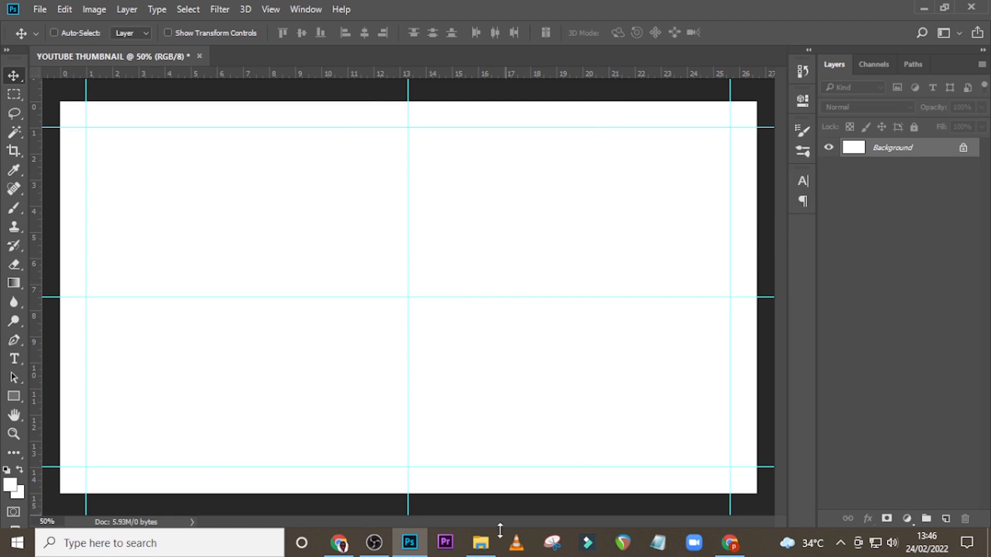
- Place the concert arena photo from the file folder on the canvas and scale it up to about 267%
click(480, 542)
drag(227, 185, 422, 392)
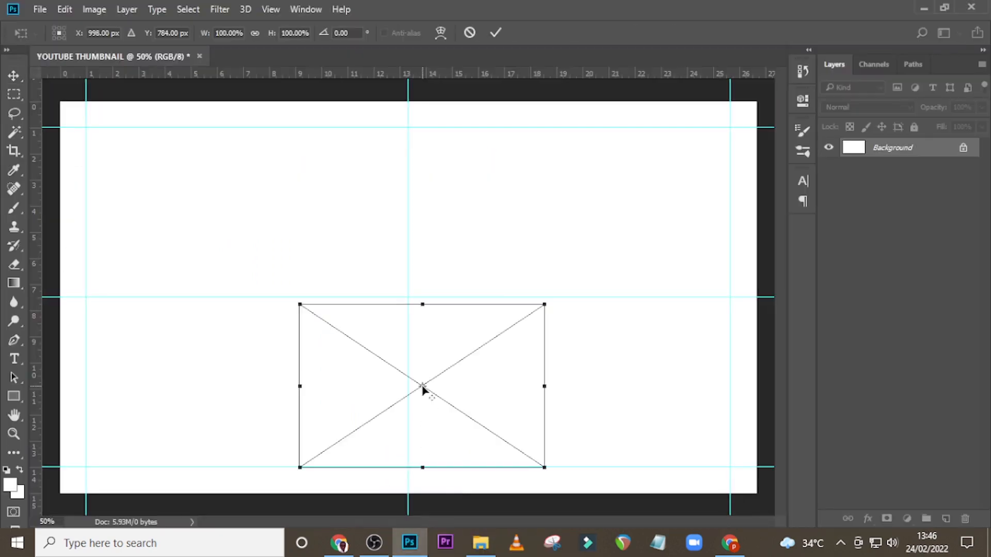
drag(572, 289, 760, 180)
drag(550, 436, 518, 366)
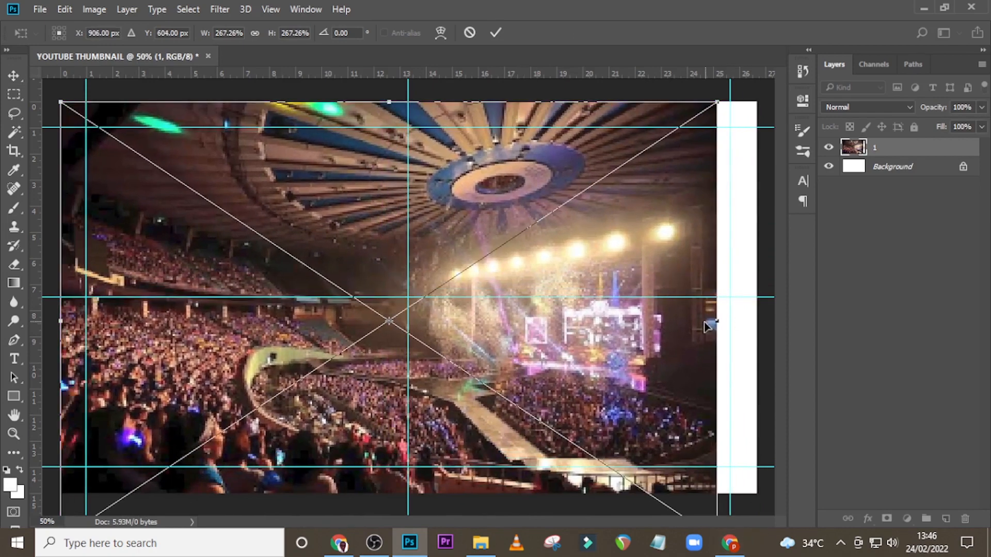
- Enlarge the placed arena photo to about 290% to span the canvas width and centre it vertically at Y 540 px
key(ctrl+minus)
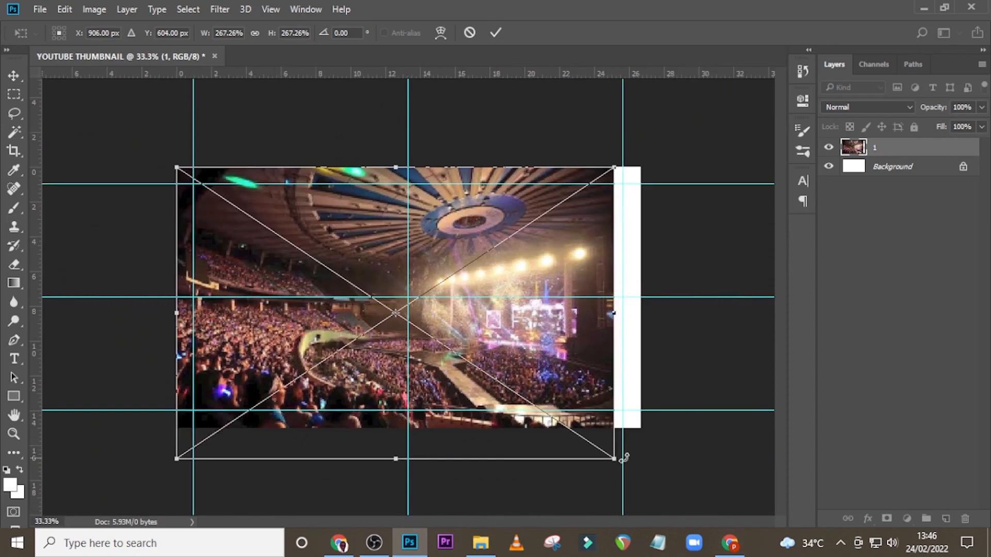
drag(614, 458, 651, 485)
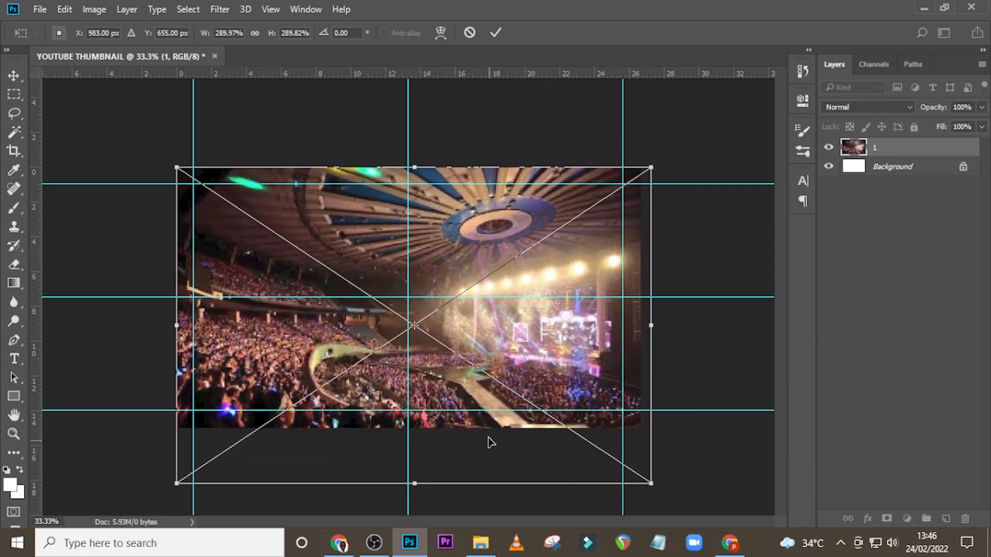
drag(489, 441, 486, 421)
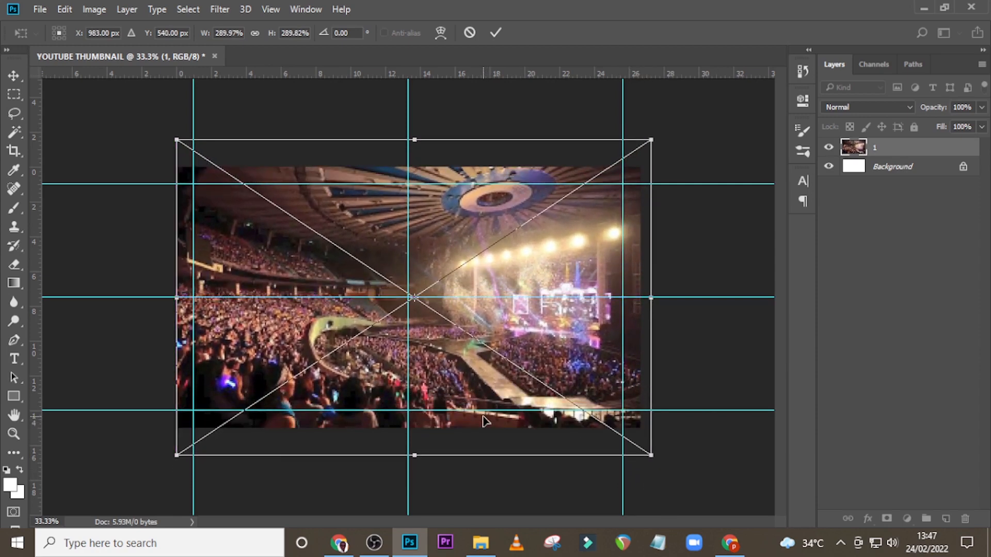
- Nudge the arena photo slightly left and up to about X 968 px, Y 534 px, and commit the placement
key(Left)
key(Left)
key(Left)
key(Left)
key(Left)
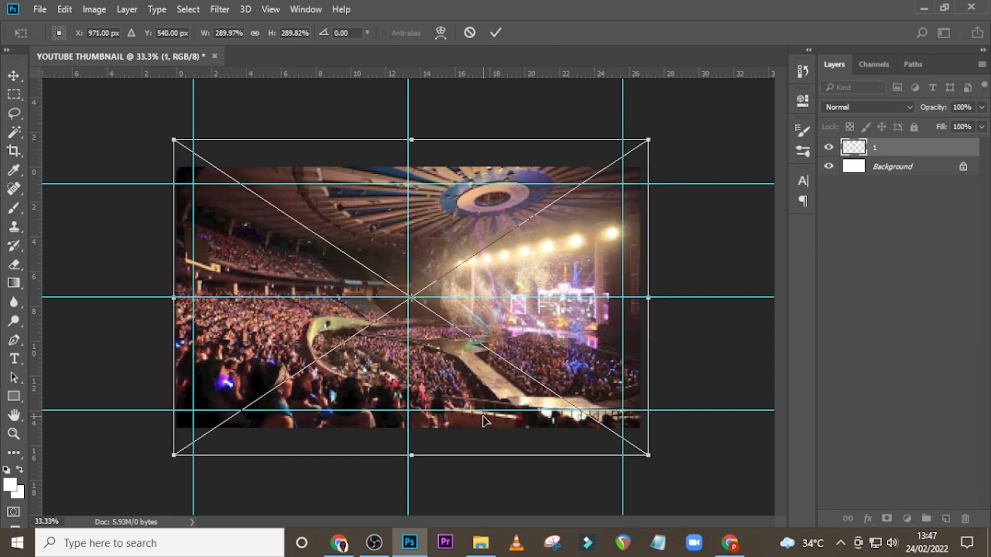
key(Up)
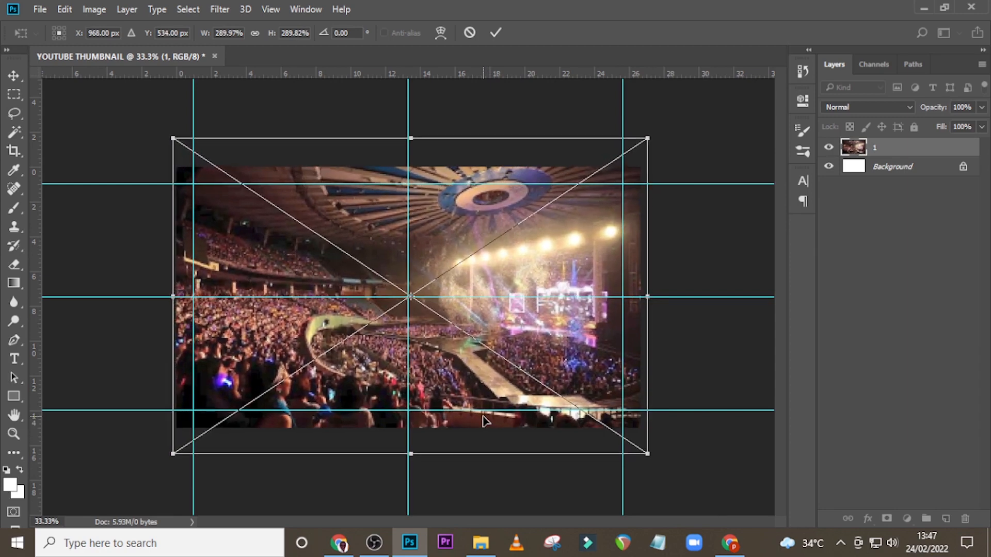
key(Return)
key(ctrl+0)
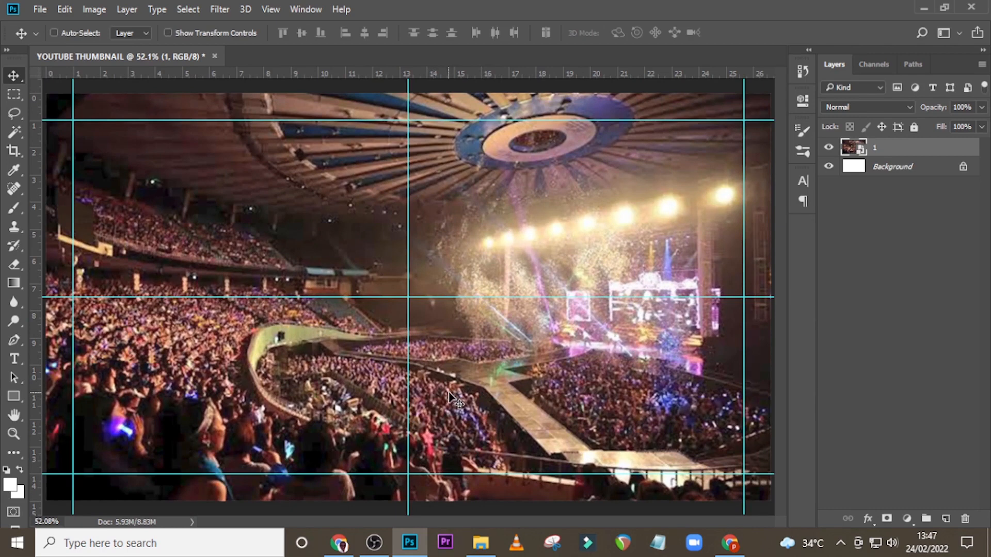
- Add a Gradient Map adjustment layer above the arena photo and set its gradient's first color stop to 000000
click(906, 519)
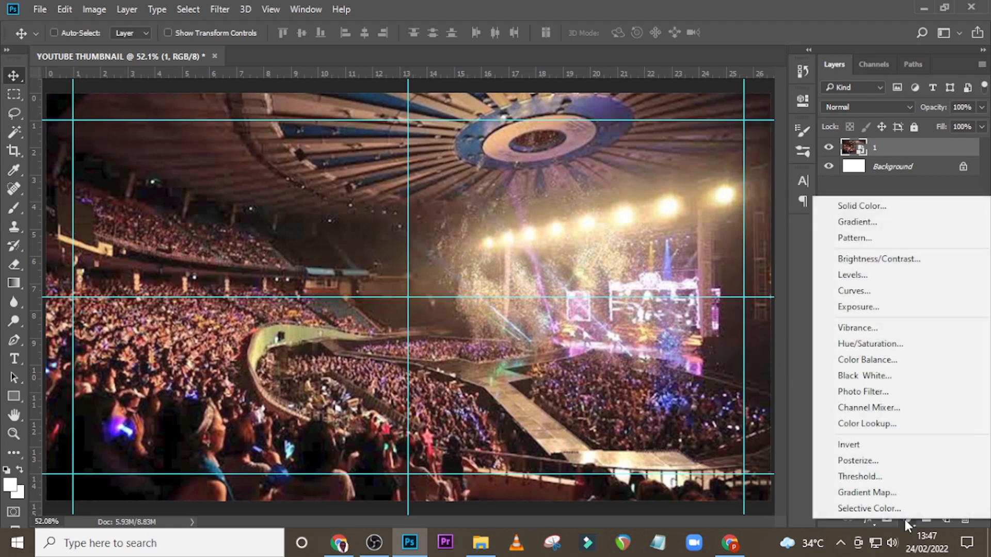
click(900, 492)
click(635, 149)
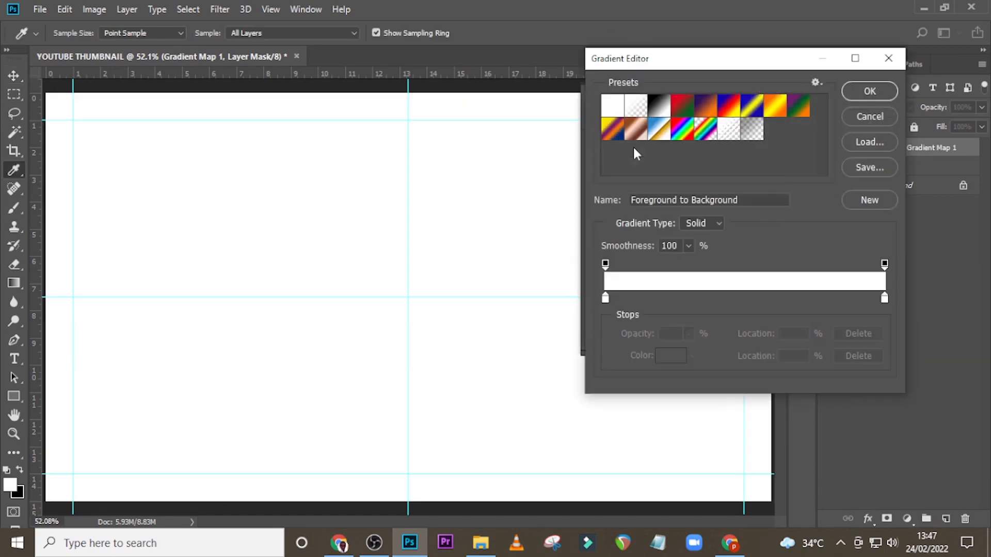
double_click(606, 298)
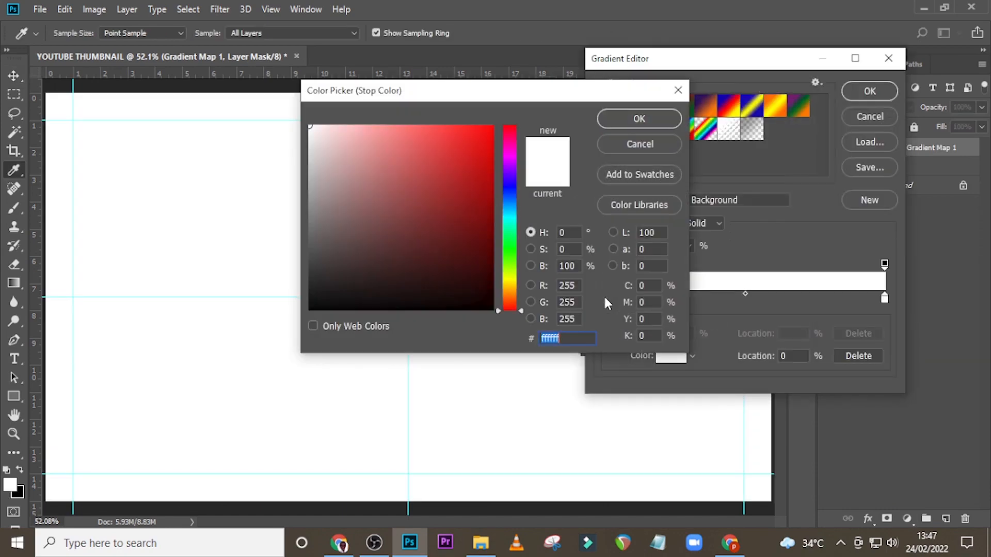
text(000000)
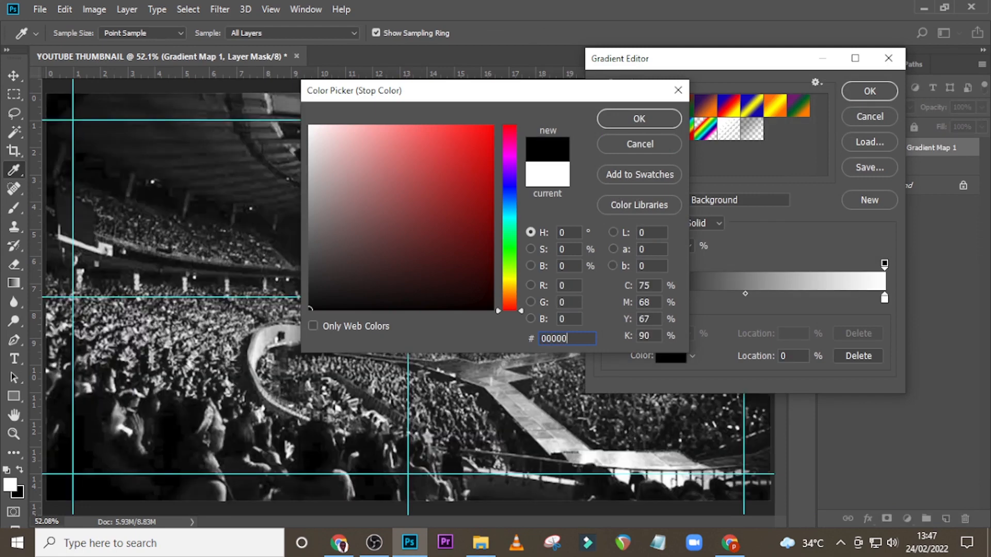
click(634, 121)
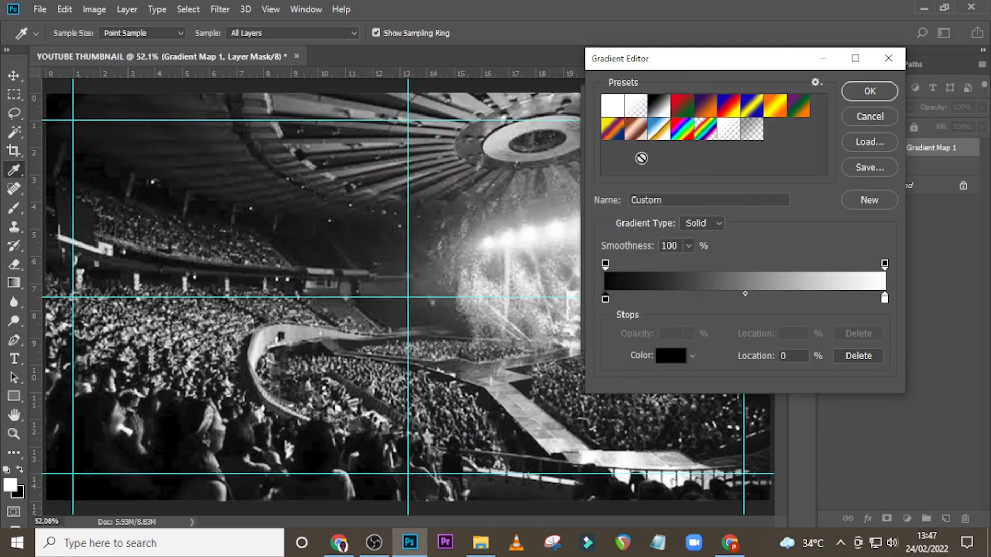
- Add a color stop at 22% of the gradient and set its color to 543318
click(668, 300)
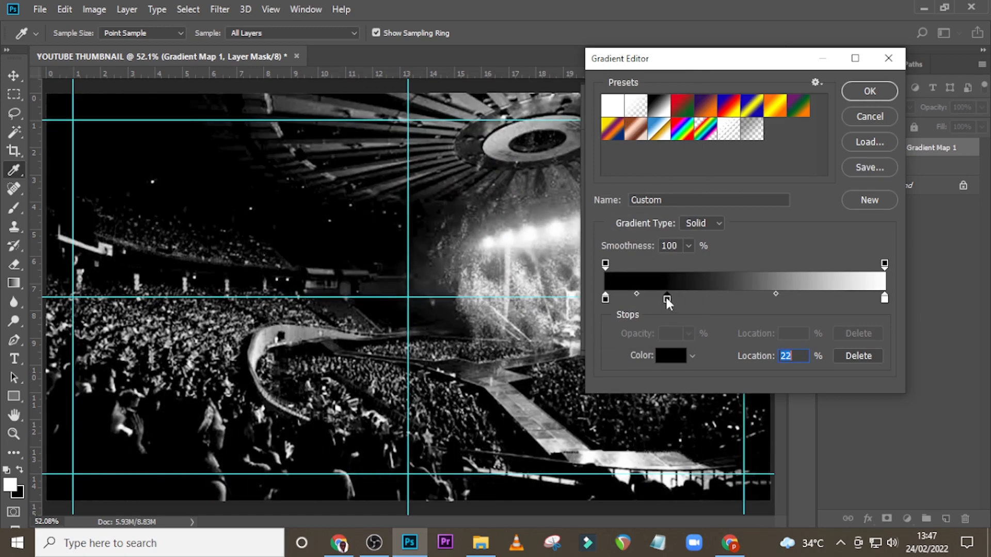
double_click(667, 301)
text(5)
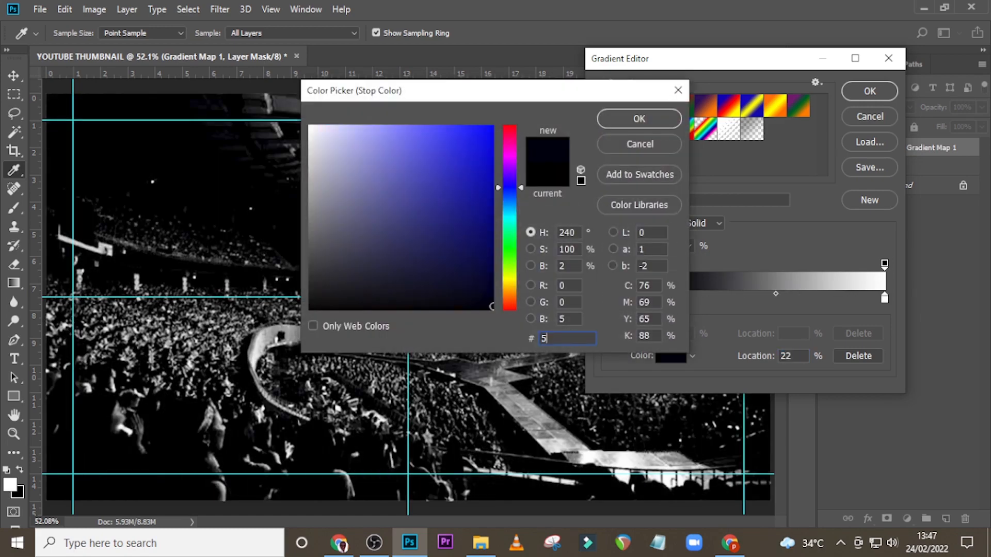
text(43318)
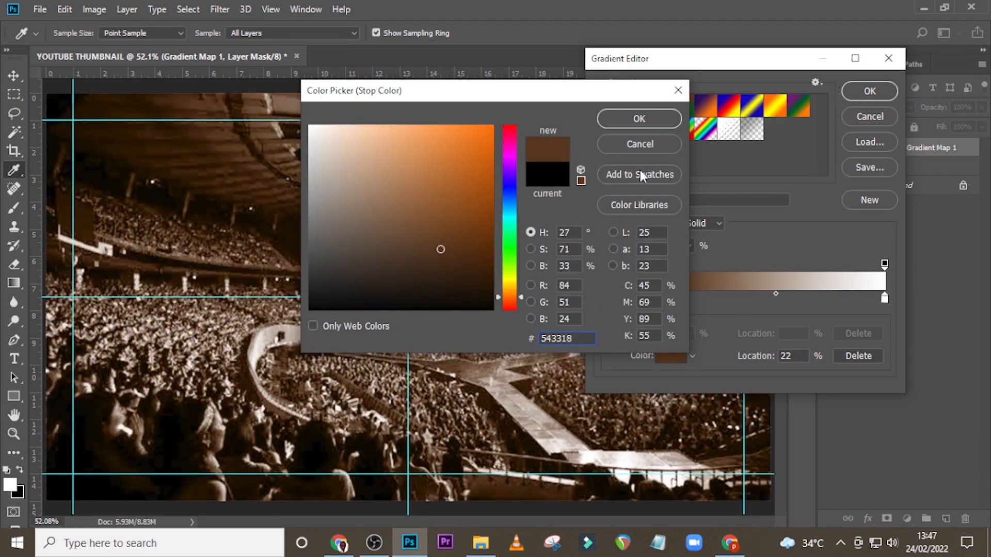
click(624, 120)
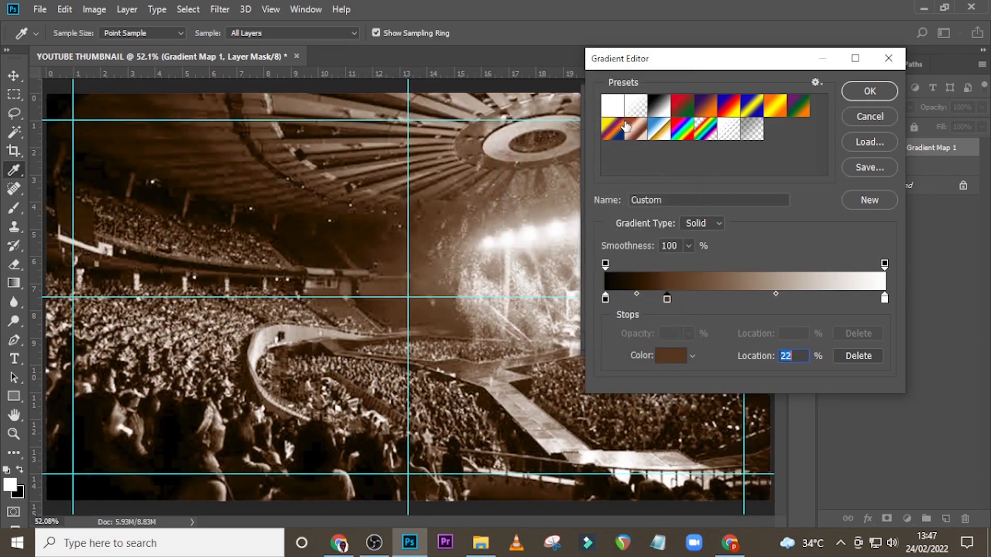
- Set the gradient's end color stop to C08D4E, accept the gradient and close the adjustment's properties
double_click(885, 300)
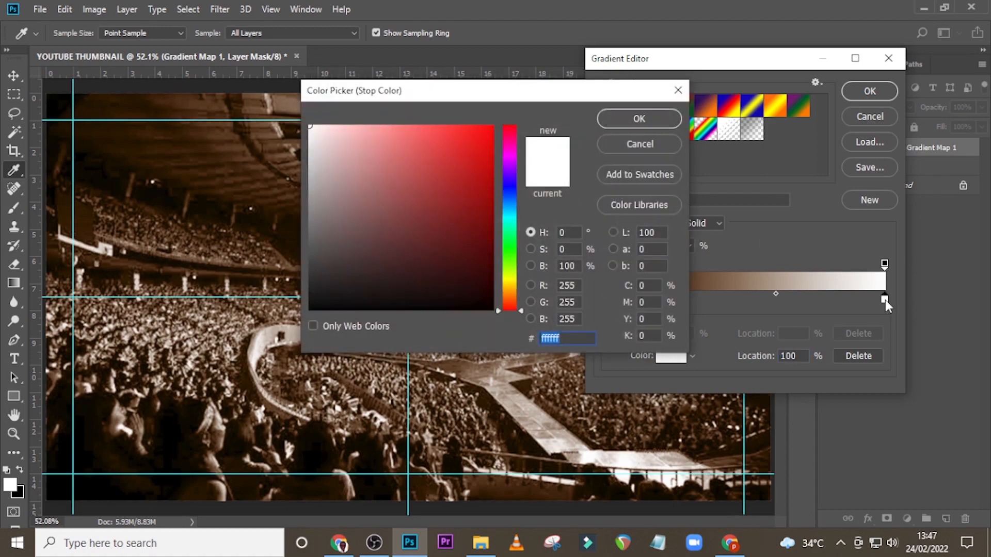
text(C)
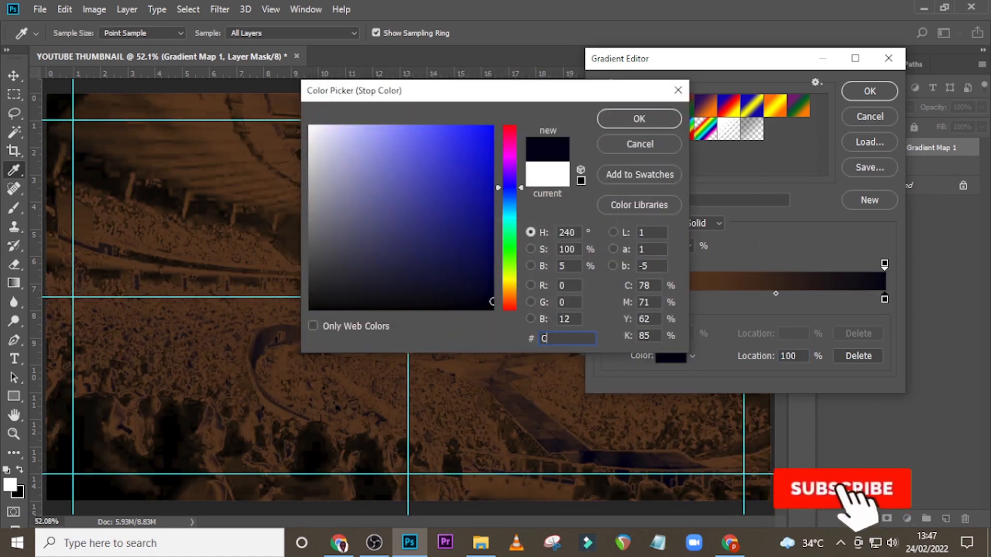
text(08)
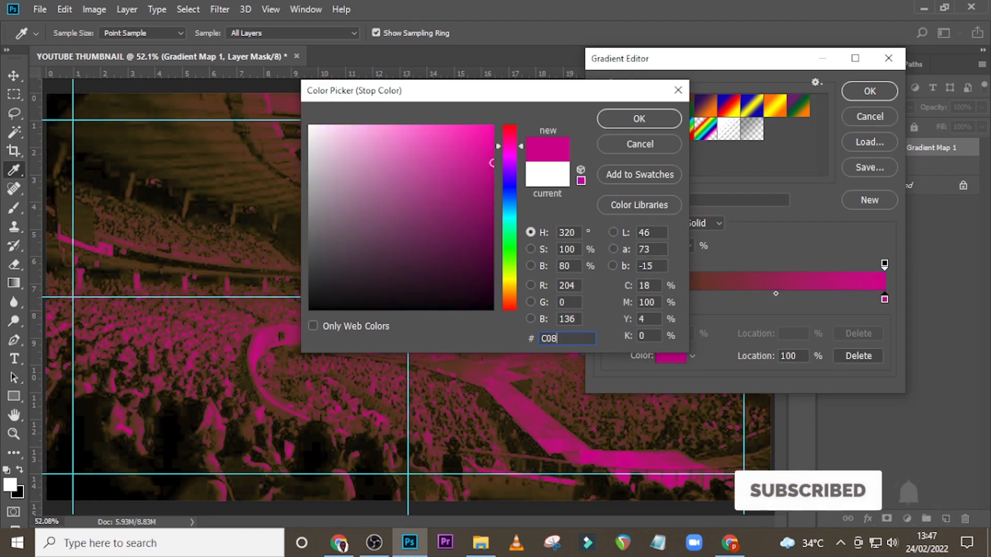
text(D)
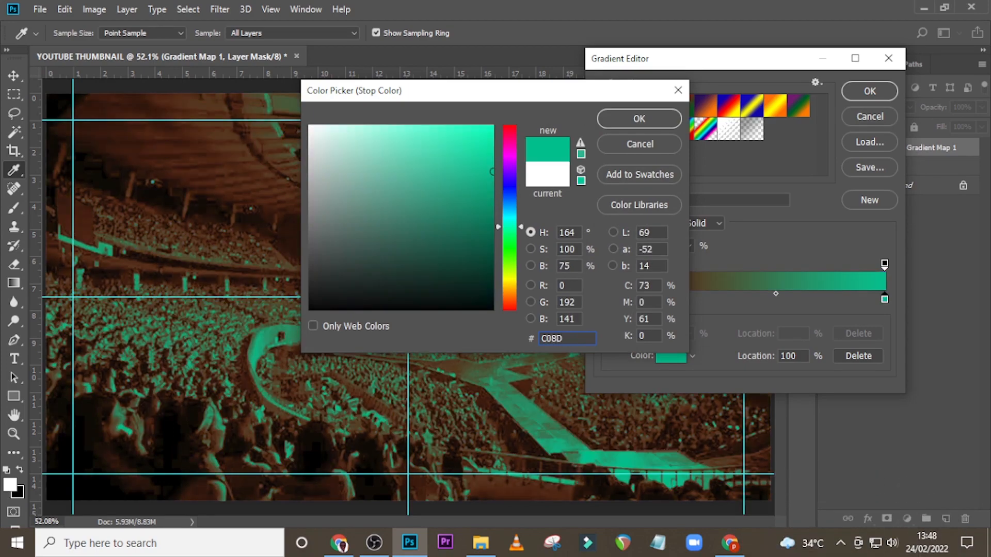
text(4E)
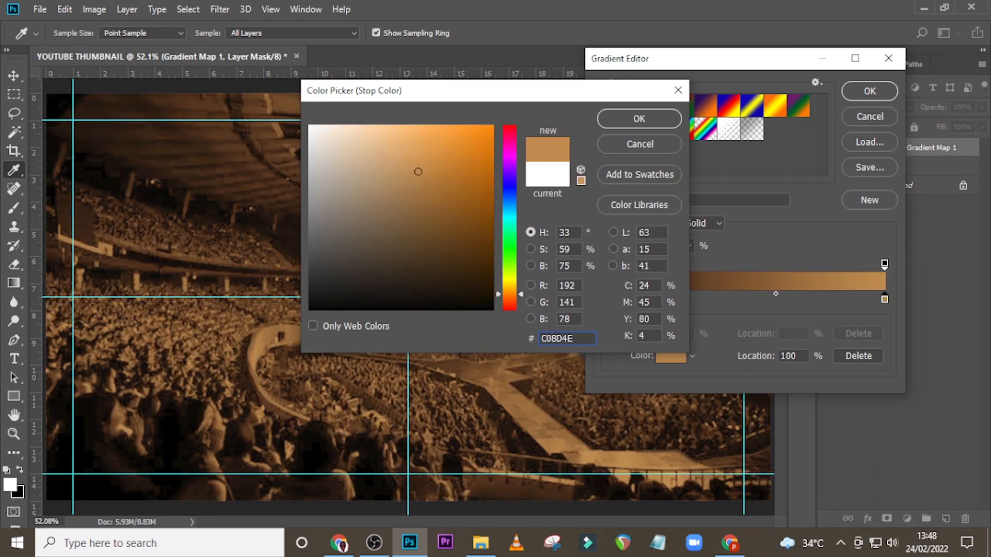
click(639, 118)
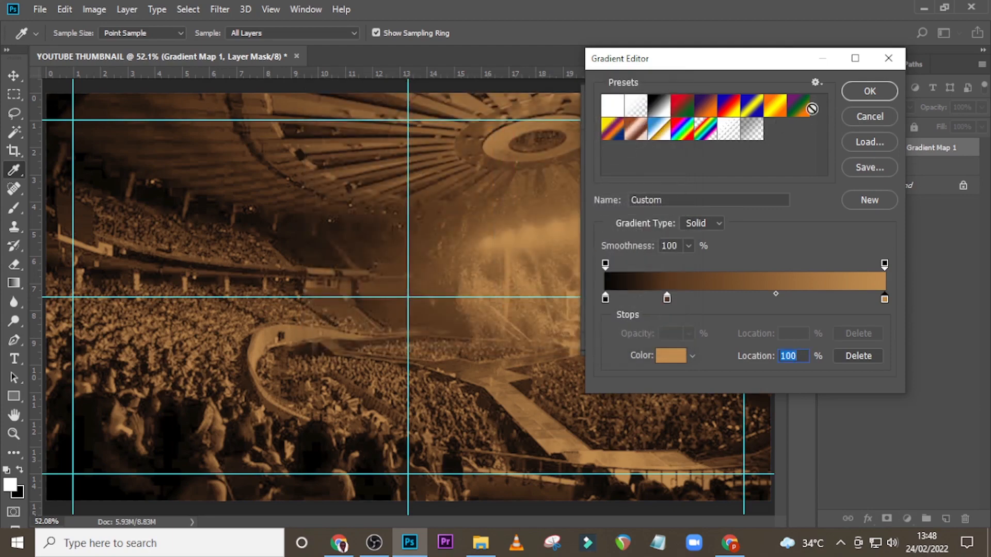
click(869, 92)
click(761, 96)
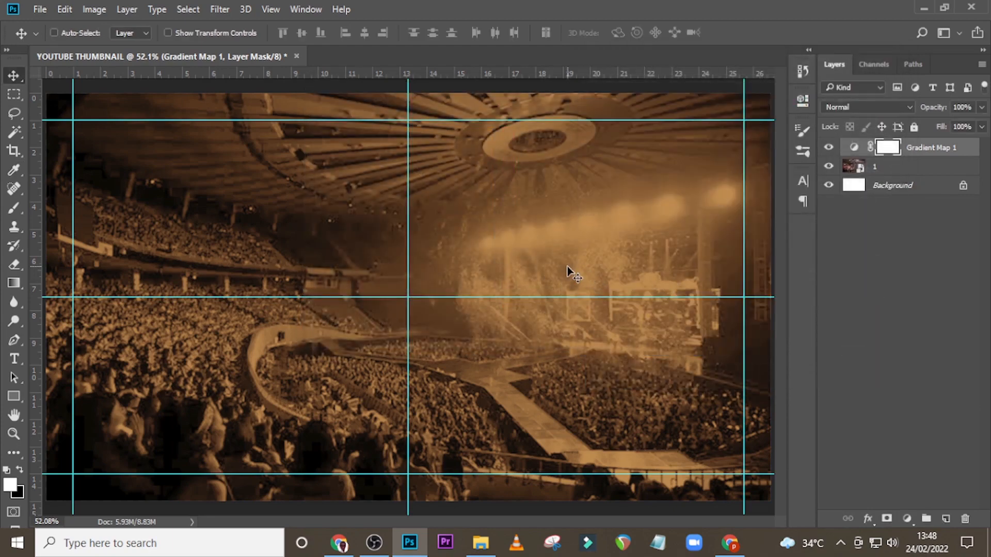
- Set the blend mode of the Gradient Map 1 layer to Soft Light
click(845, 107)
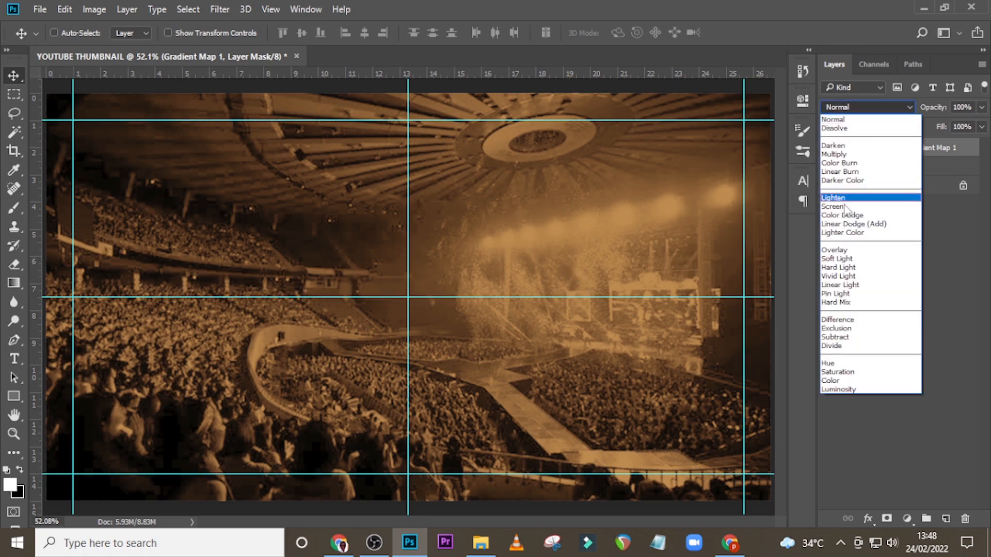
key(Escape)
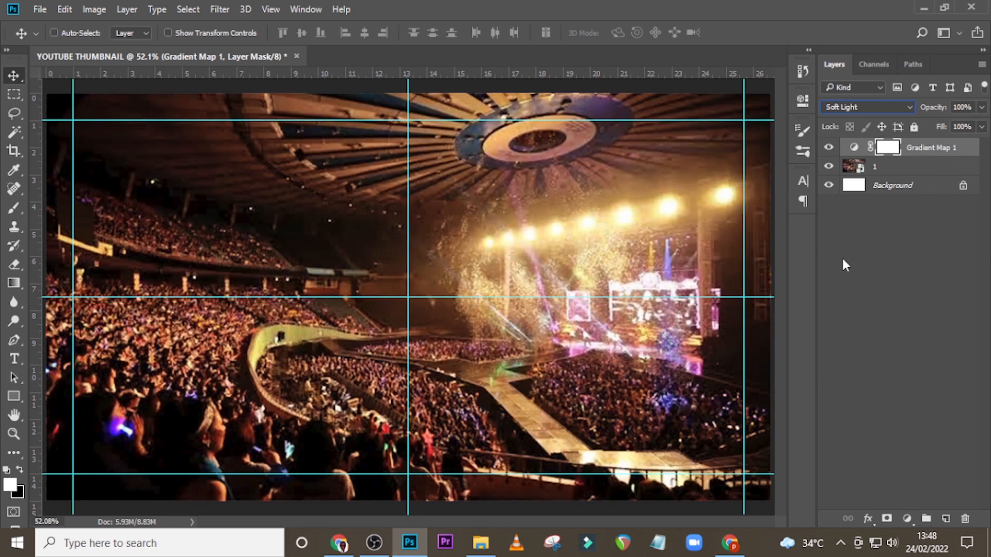
- Add a second Gradient Map adjustment layer above the first and set its gradient's starting color stop to 2A1C58
click(907, 518)
click(885, 492)
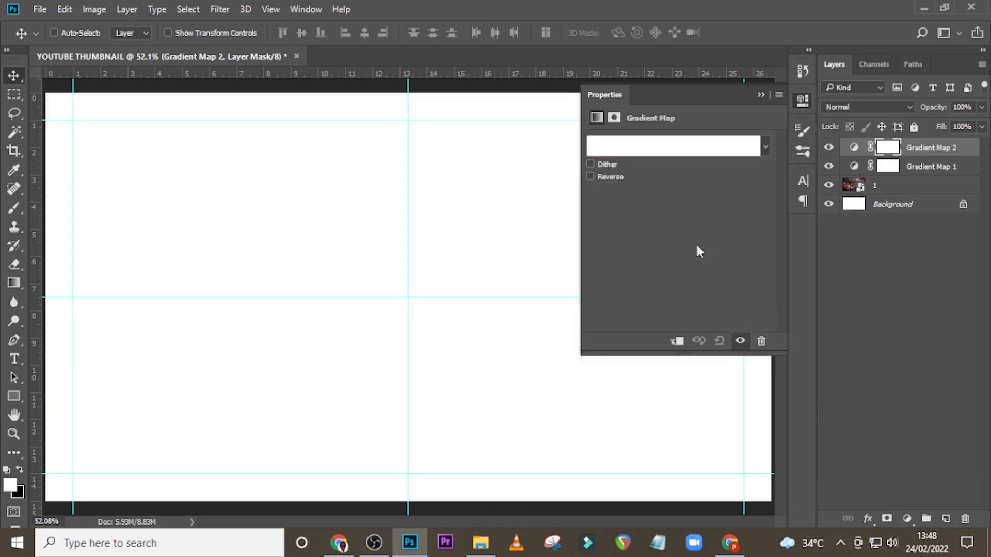
click(654, 150)
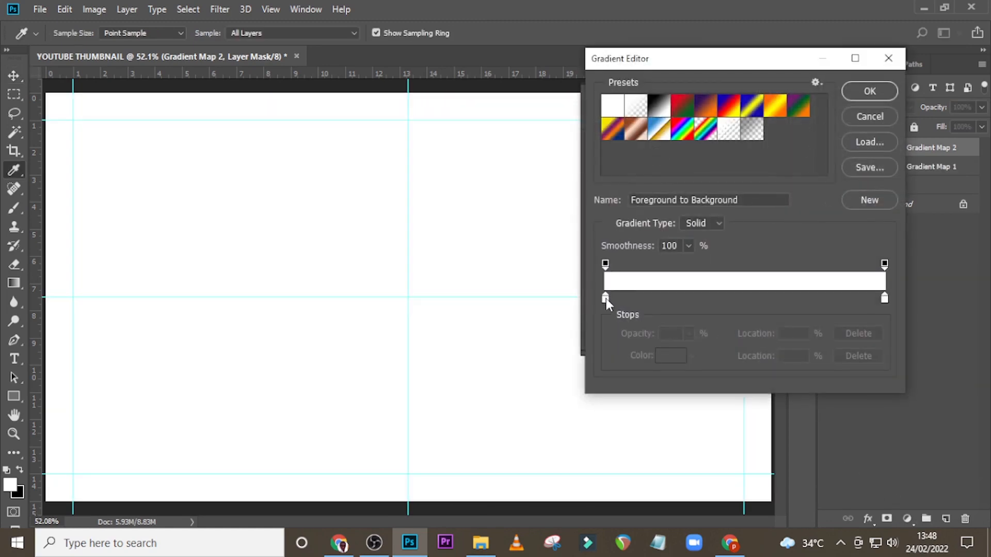
double_click(606, 298)
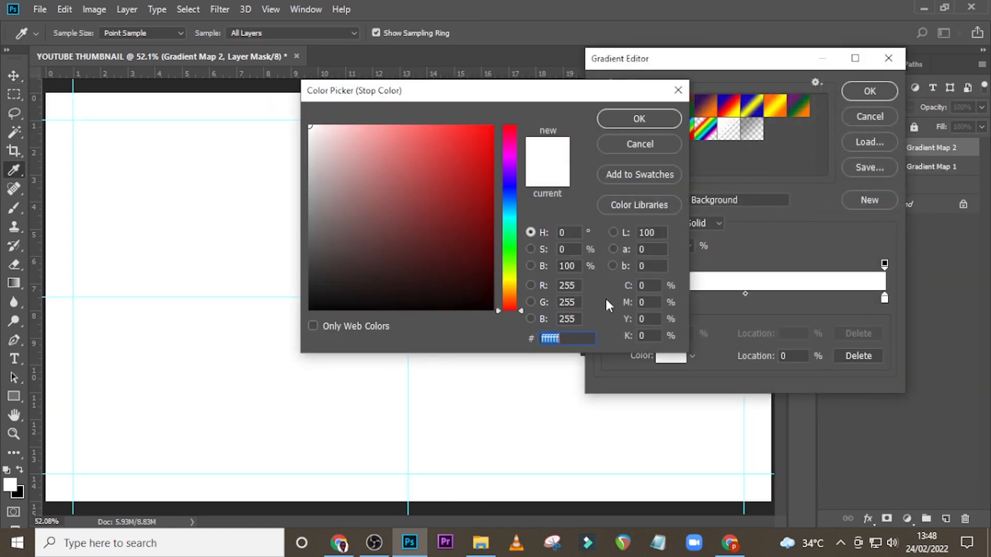
text(2A1)
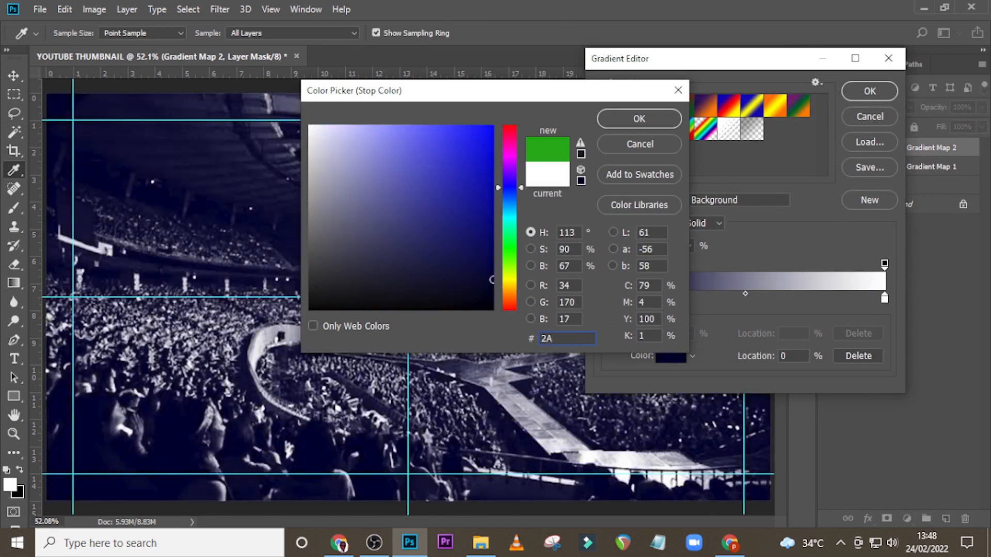
text(C)
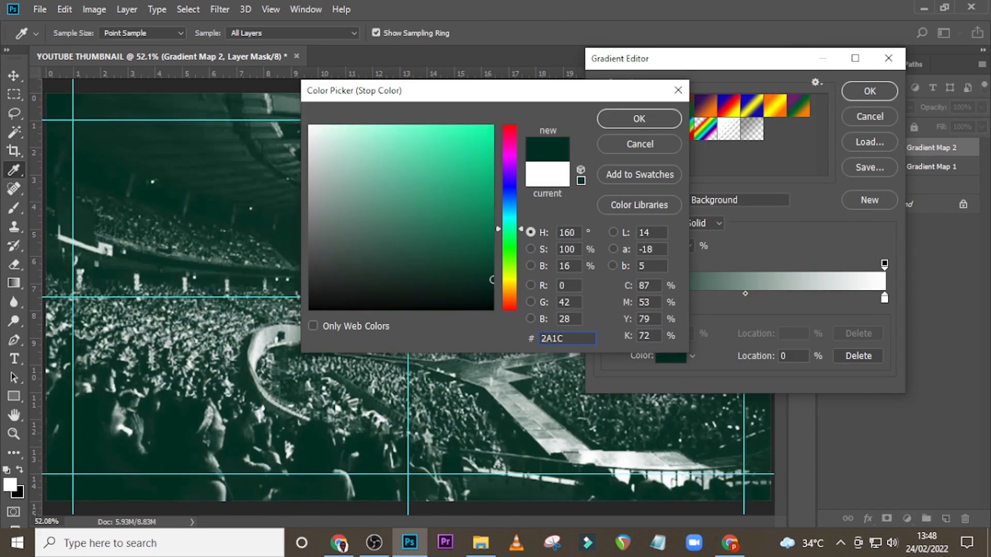
text(58)
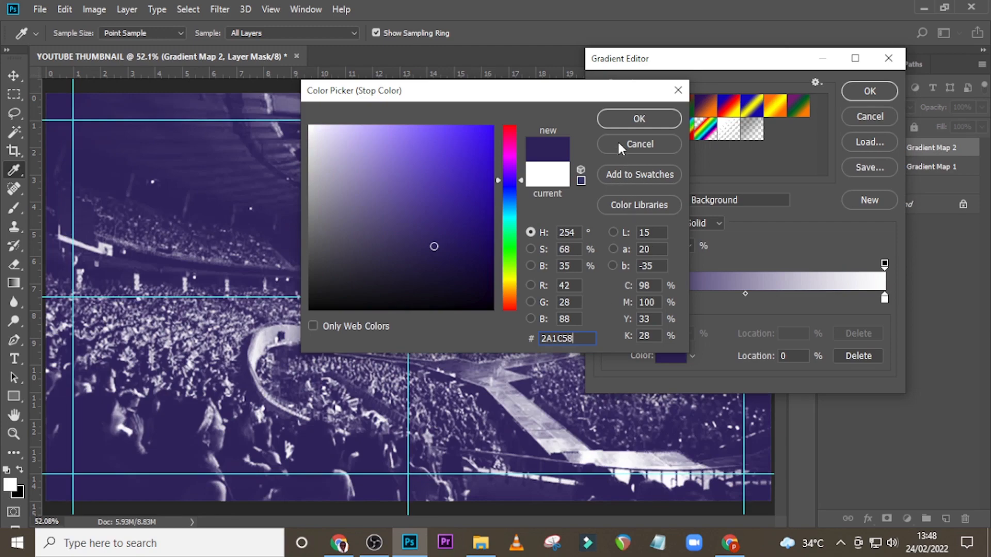
click(639, 118)
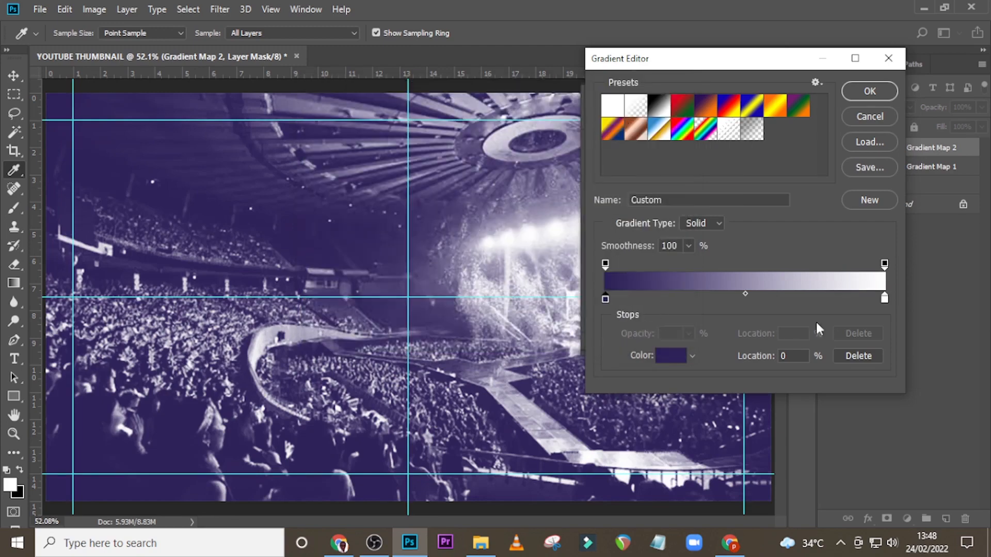
- Set the second gradient's end color stop to F47B20 and accept the gradient
double_click(884, 300)
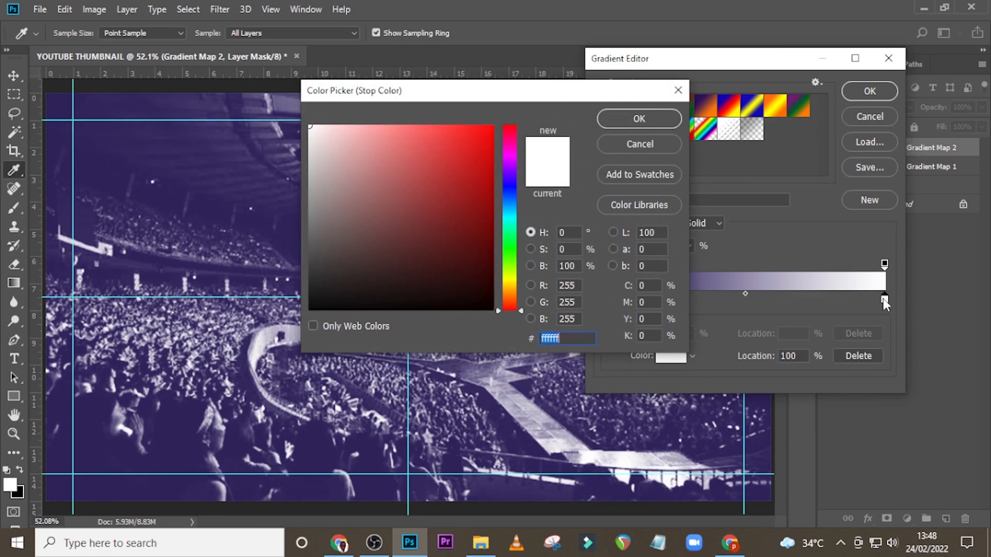
text(F)
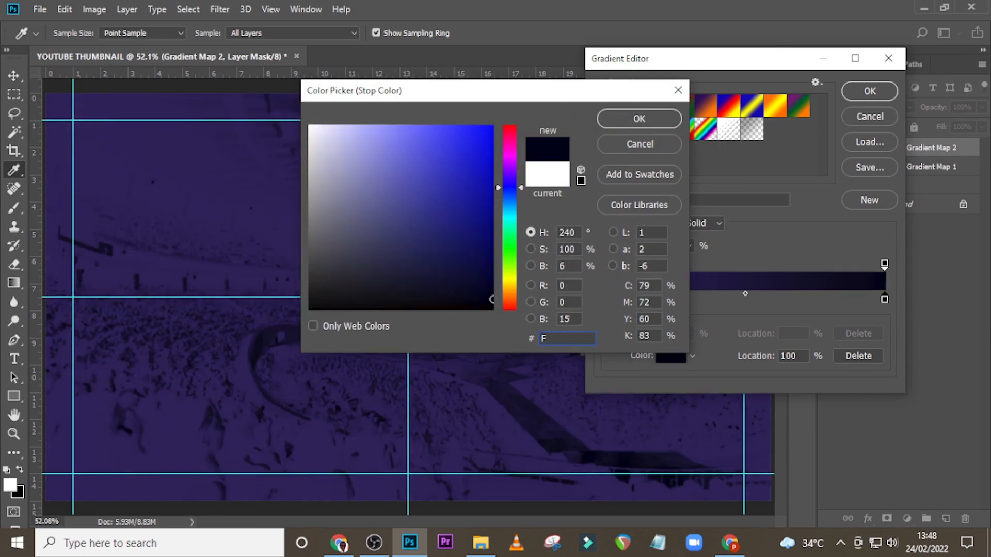
text(47)
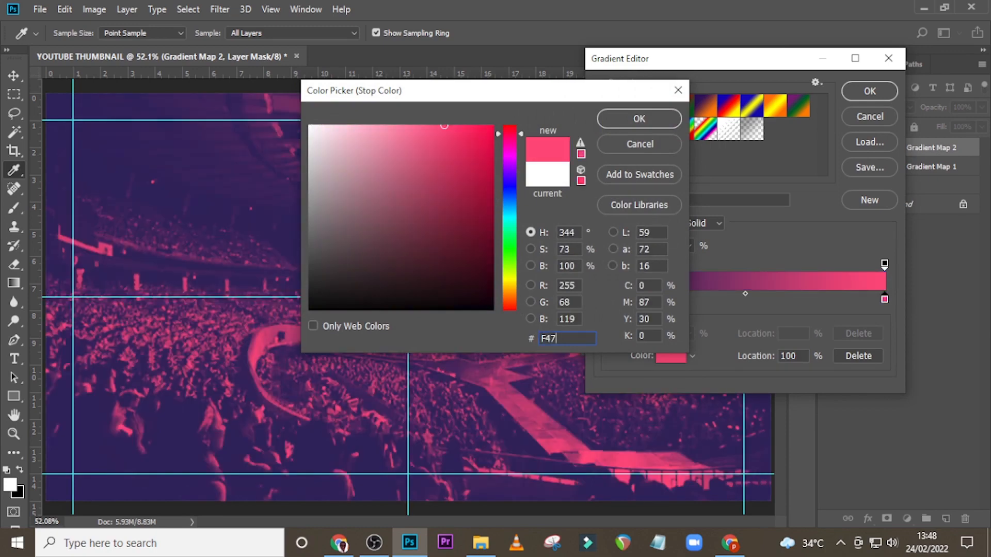
text(B20)
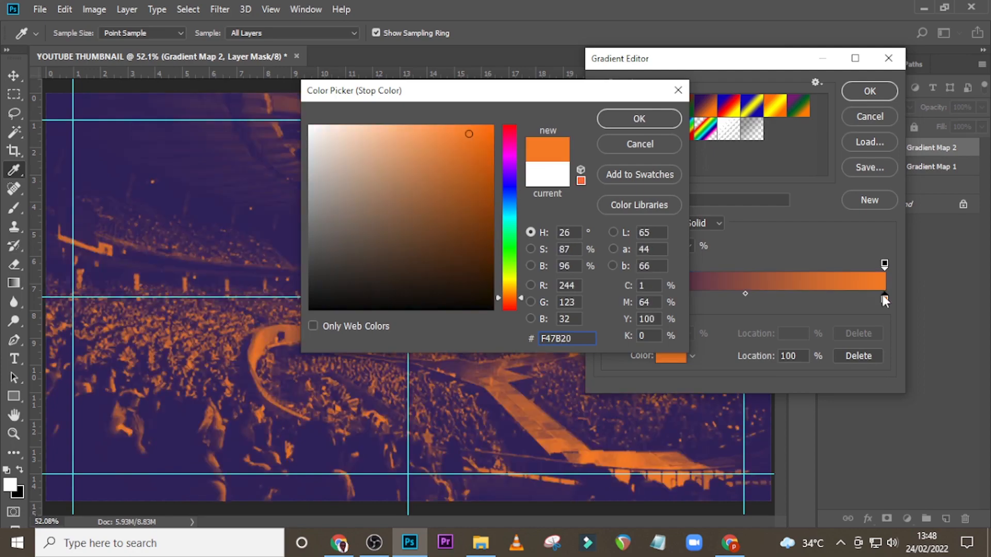
click(621, 122)
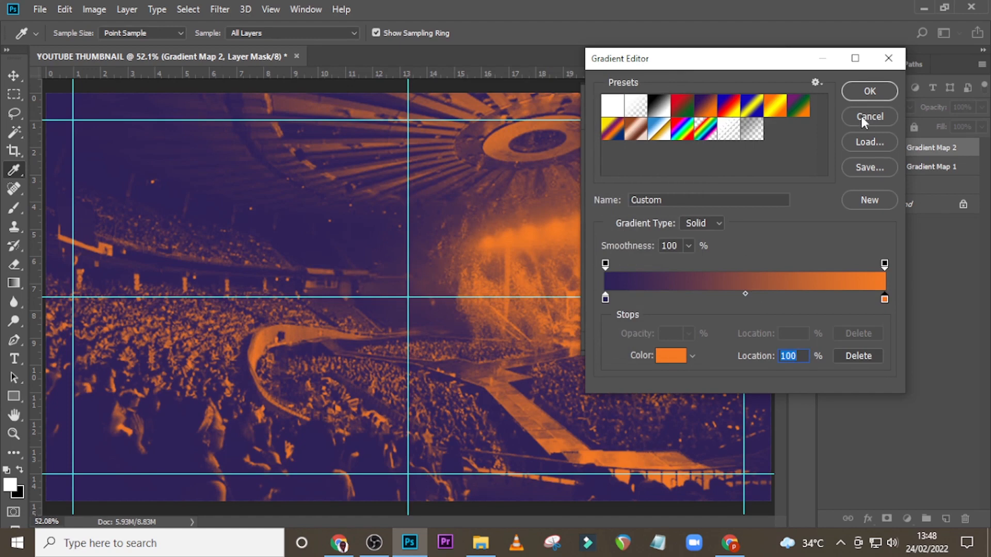
click(859, 94)
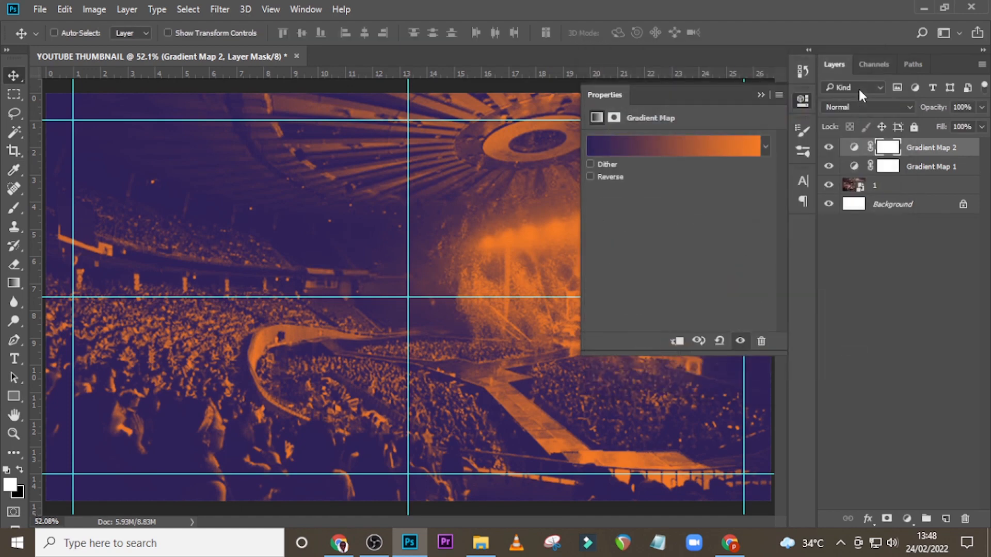
- Set the second gradient map's blend mode to Overlay and close the adjustment's properties
click(860, 108)
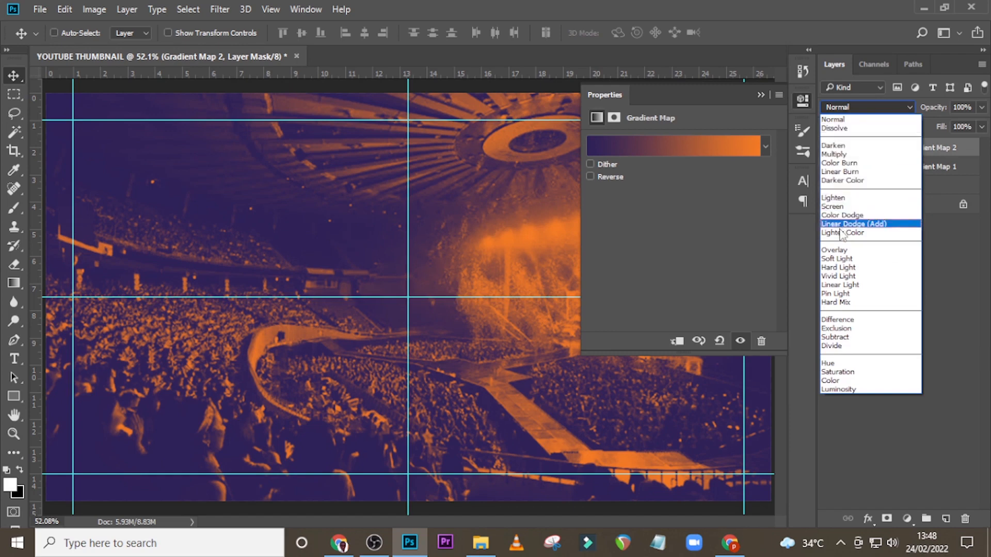
click(839, 251)
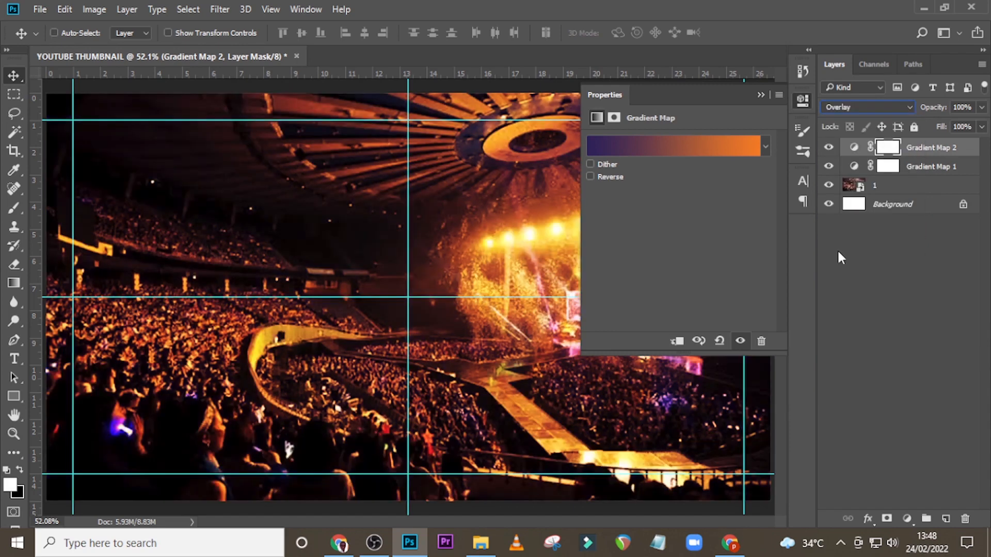
click(760, 95)
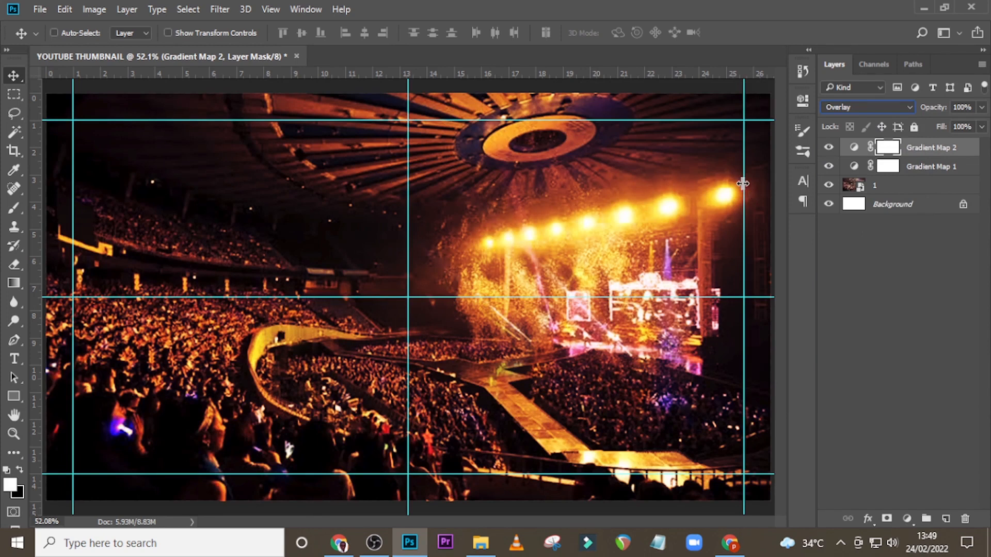
- Group the two gradient map layers and name the group COLOUR GRADE
shift+click(924, 170)
key(ctrl+g)
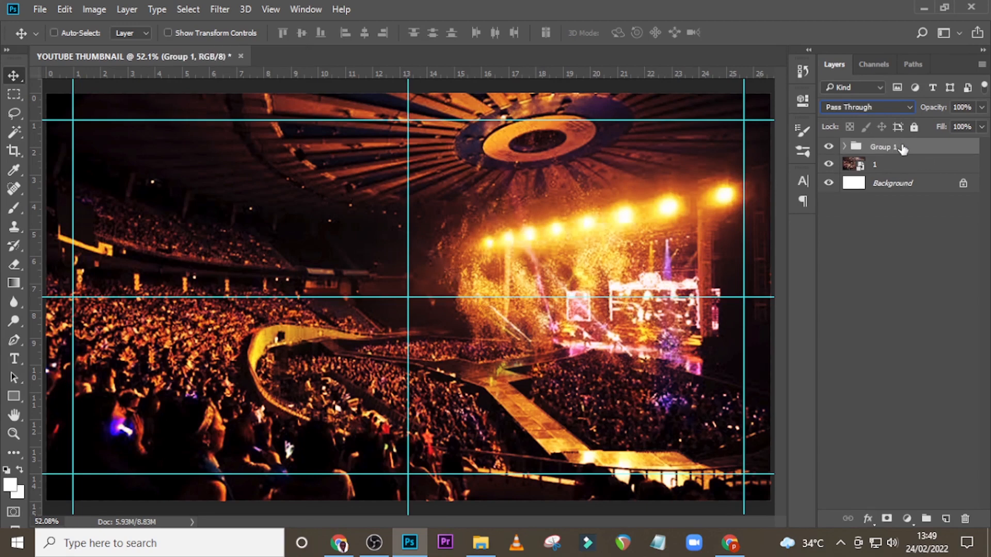
double_click(878, 148)
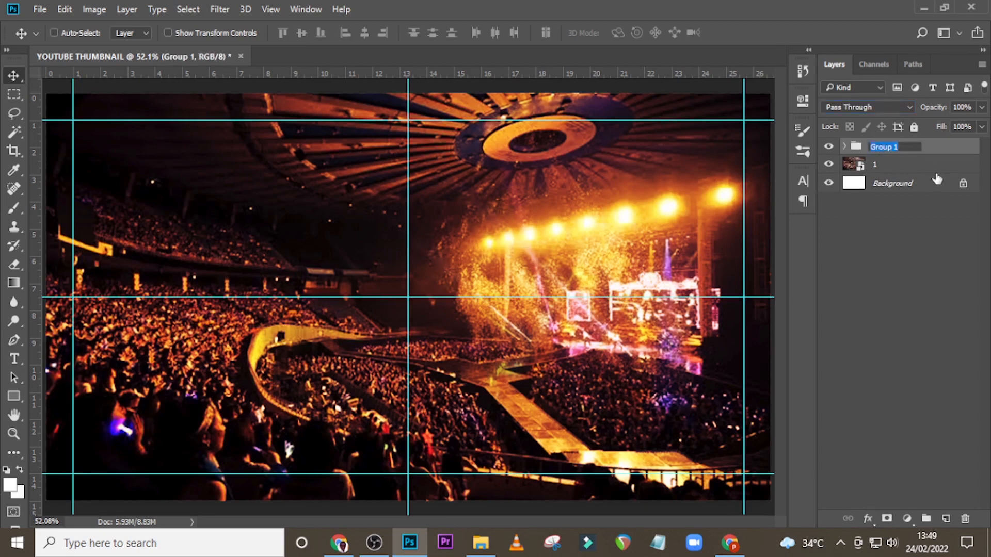
text(COLOUR GRADE)
key(Return)
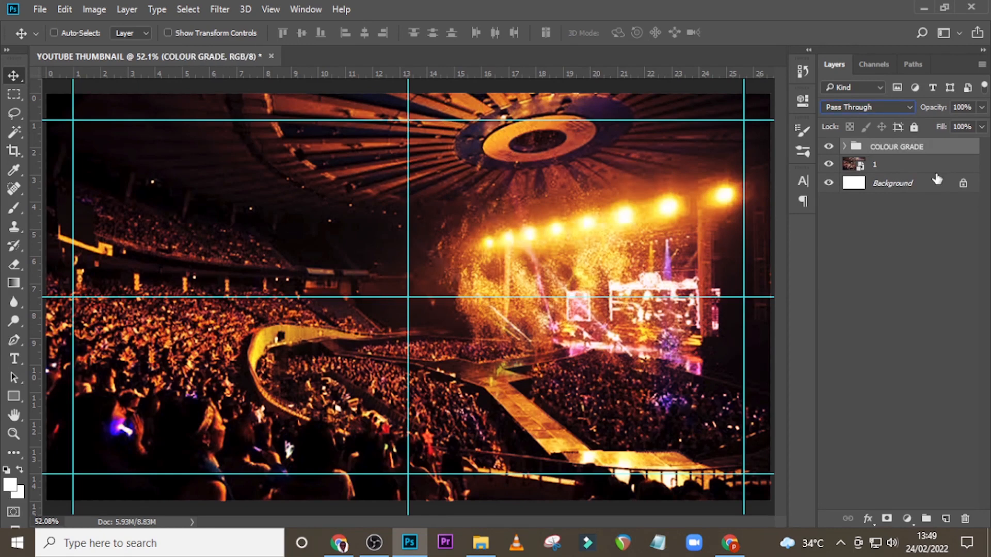
- Add a Curves adjustment above Gradient Map 2 inside COLOUR GRADE, moving the white and black points slightly inward to raise contrast
click(845, 146)
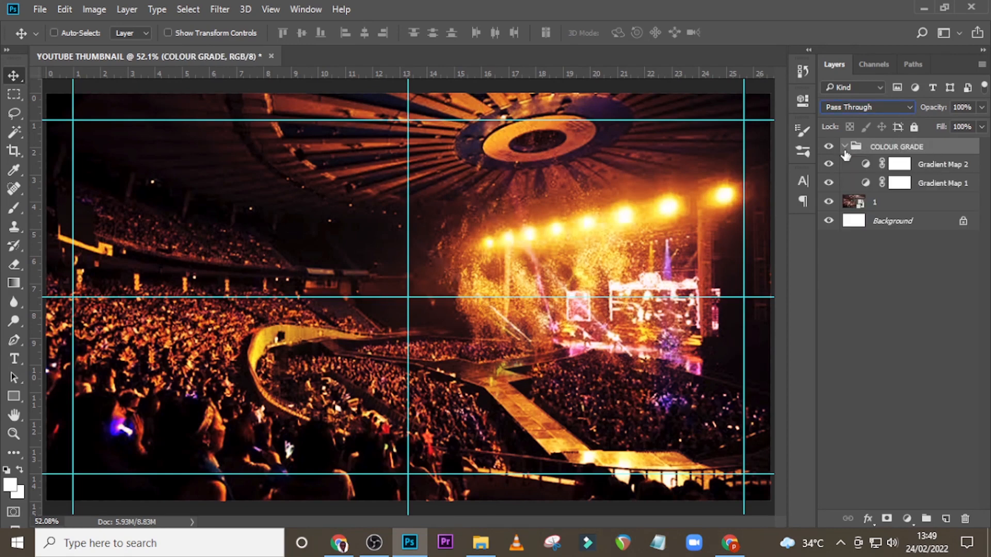
click(929, 168)
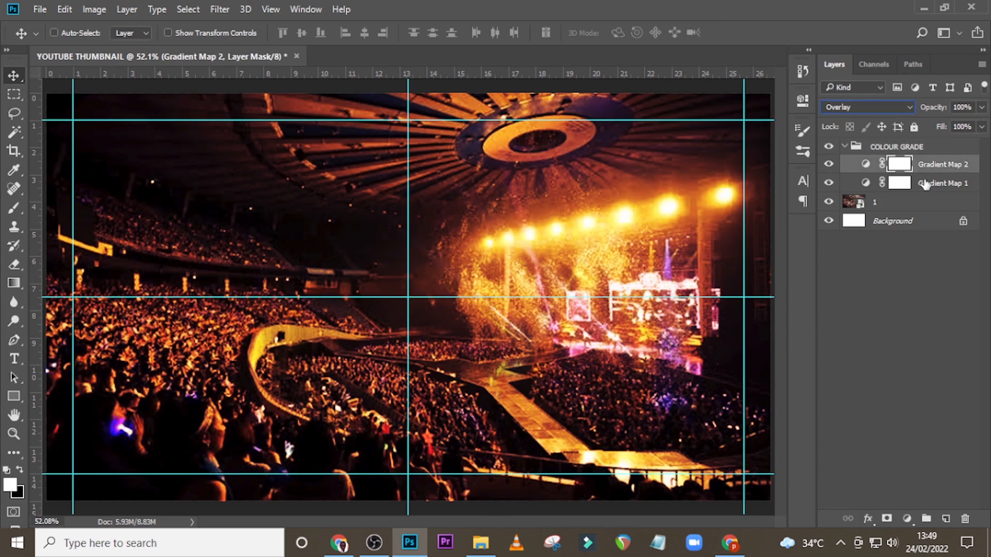
click(907, 517)
click(862, 287)
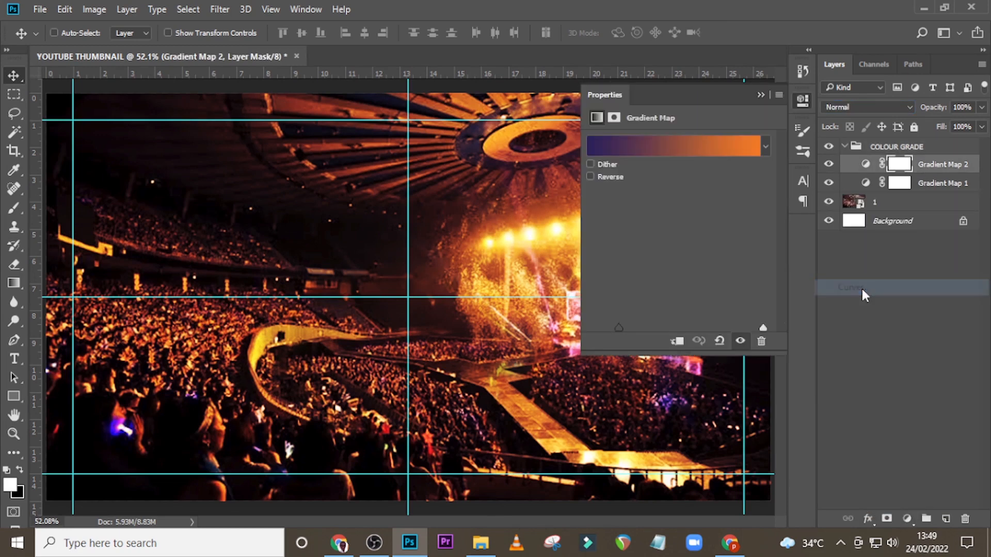
drag(762, 176, 749, 175)
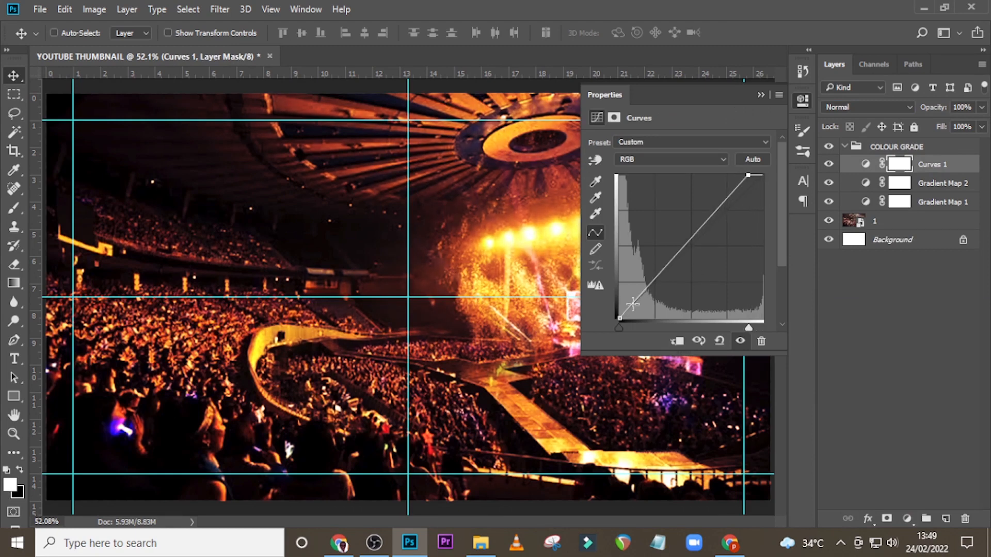
drag(618, 318, 624, 319)
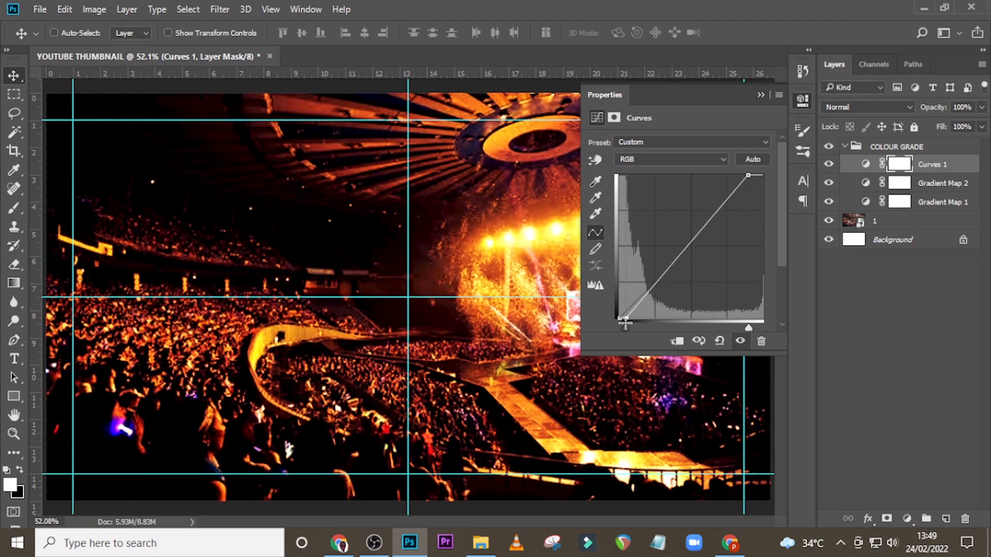
click(761, 95)
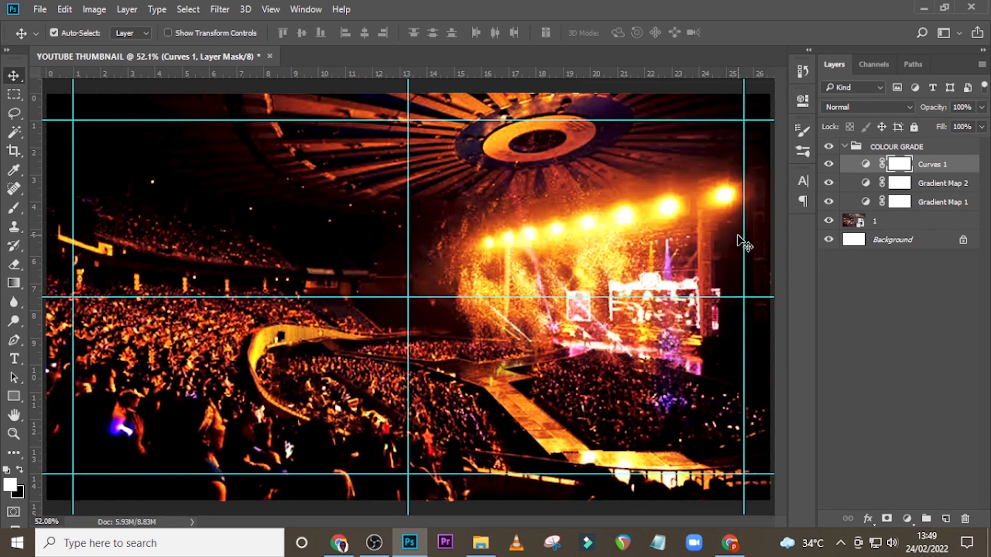
- Hide the guides and collapse the COLOUR GRADE group
key(ctrl+minus)
key(ctrl+semicolon)
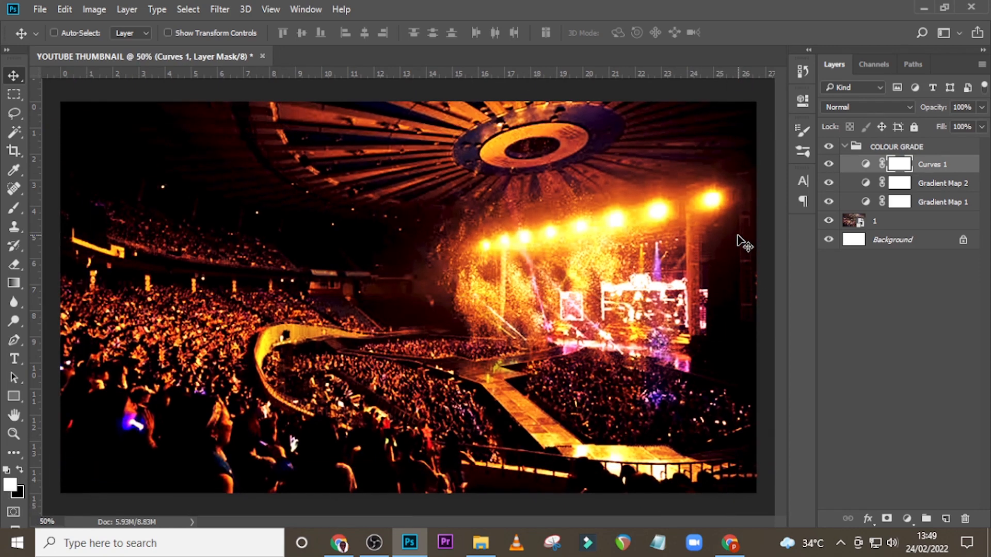
click(845, 146)
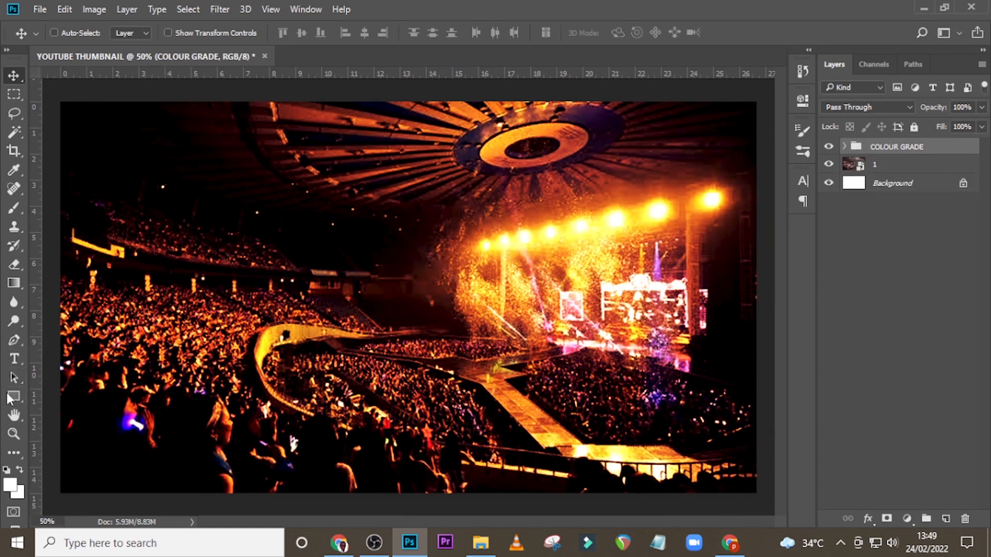
- Draw a white rectangle about 1978 by 342 px across the canvas's lower part, starting at about X -30 px, Y 794 px
click(13, 397)
drag(50, 390, 766, 514)
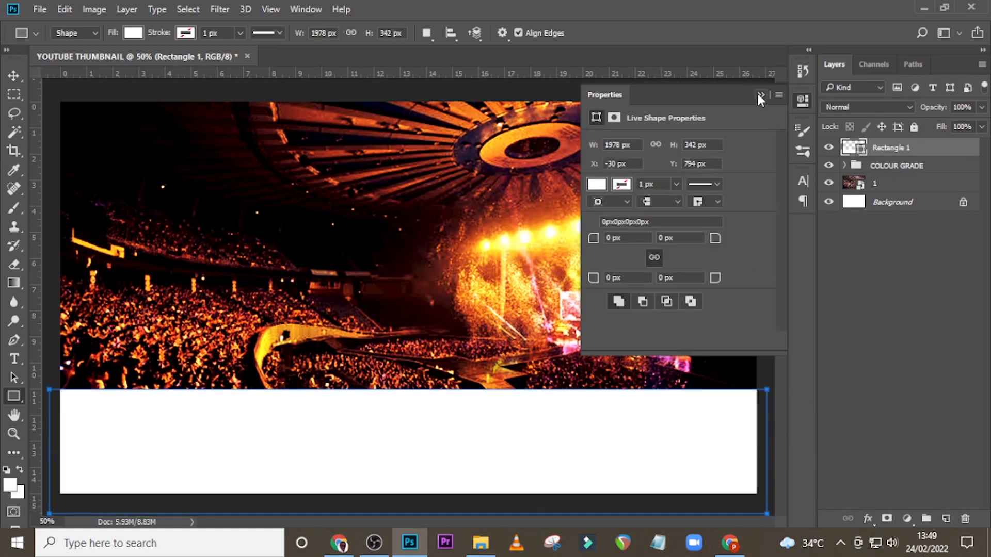
click(759, 96)
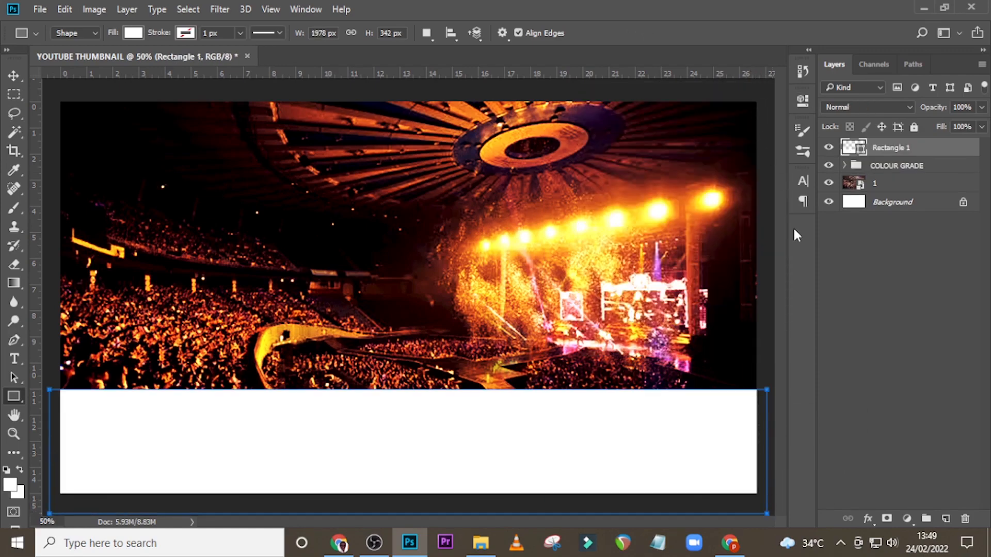
- Group the rectangle, COLOUR GRADE and the arena photo, and name the group BG
shift+click(898, 170)
shift+click(912, 193)
key(ctrl+g)
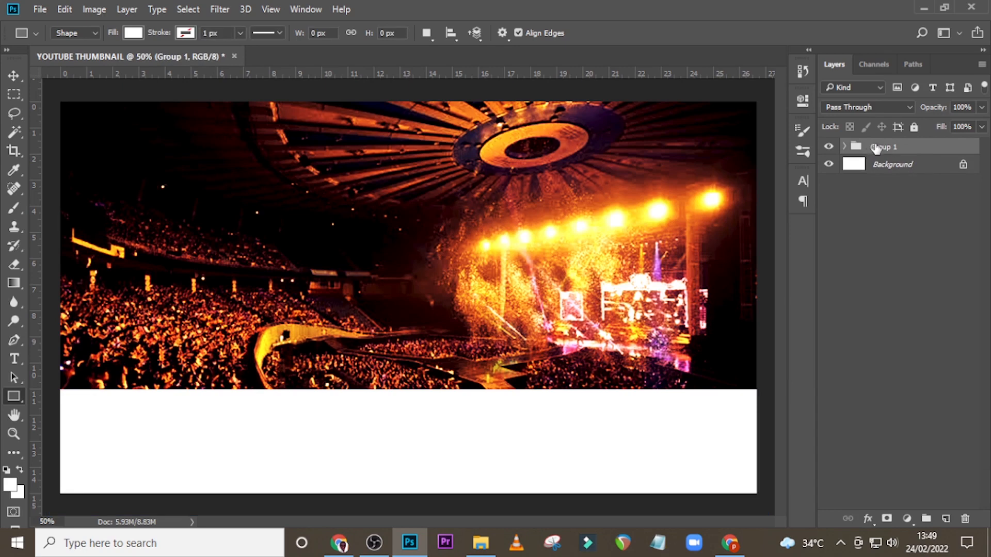
double_click(879, 147)
text(BG)
key(Return)
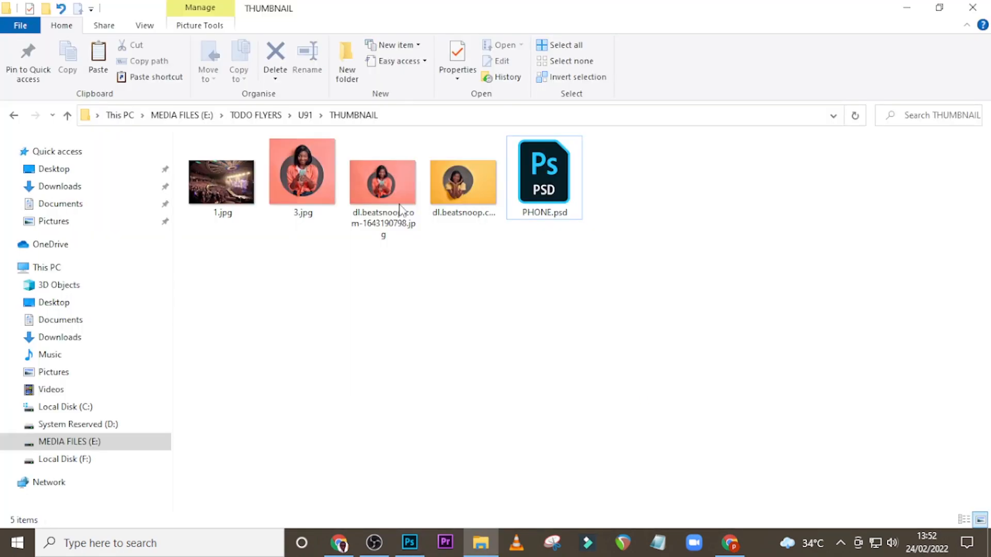
- Place 3.jpg in the thumbnail document, scale it to 88.84% and centre it at X 1332 px, Y 534 px
click(317, 227)
drag(303, 181, 519, 407)
drag(601, 385, 636, 285)
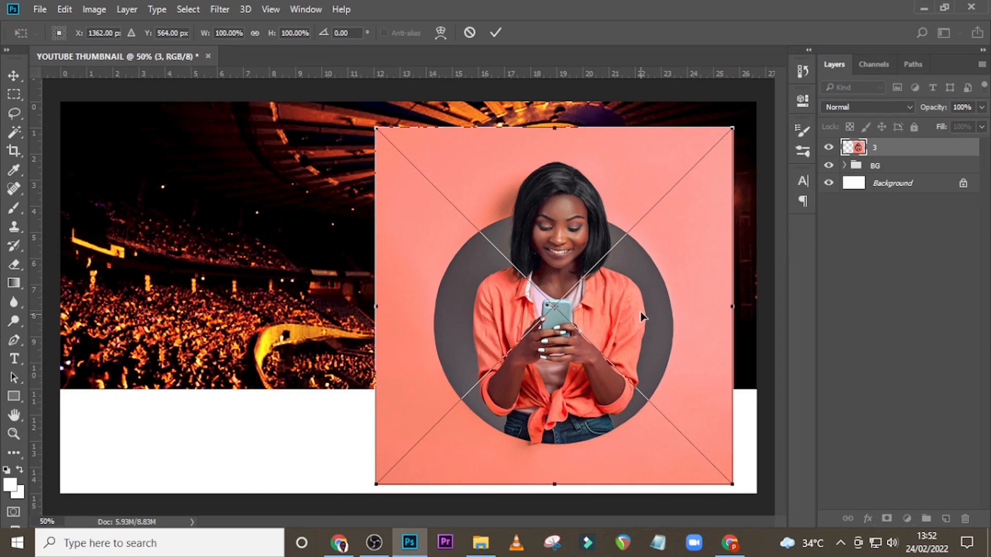
drag(642, 317, 639, 309)
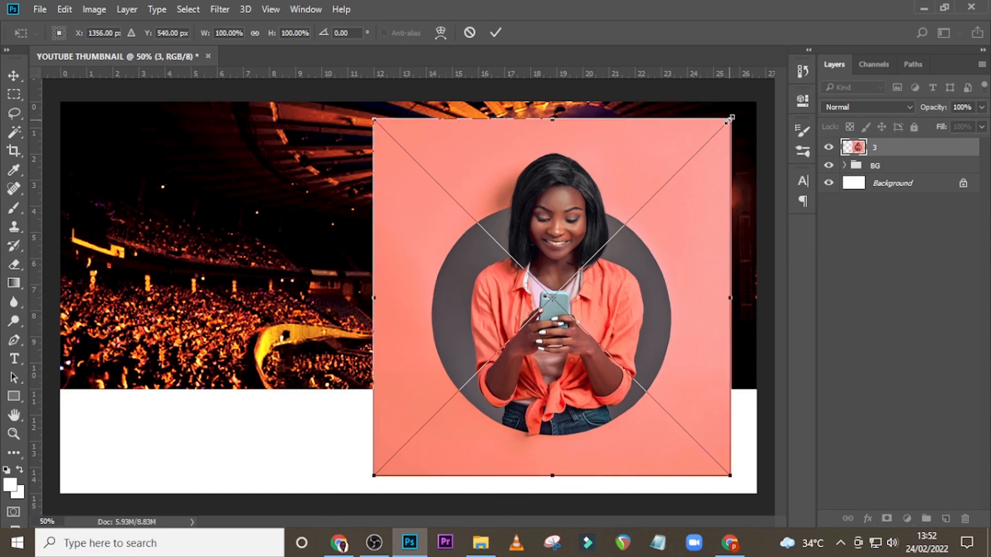
drag(729, 120, 708, 137)
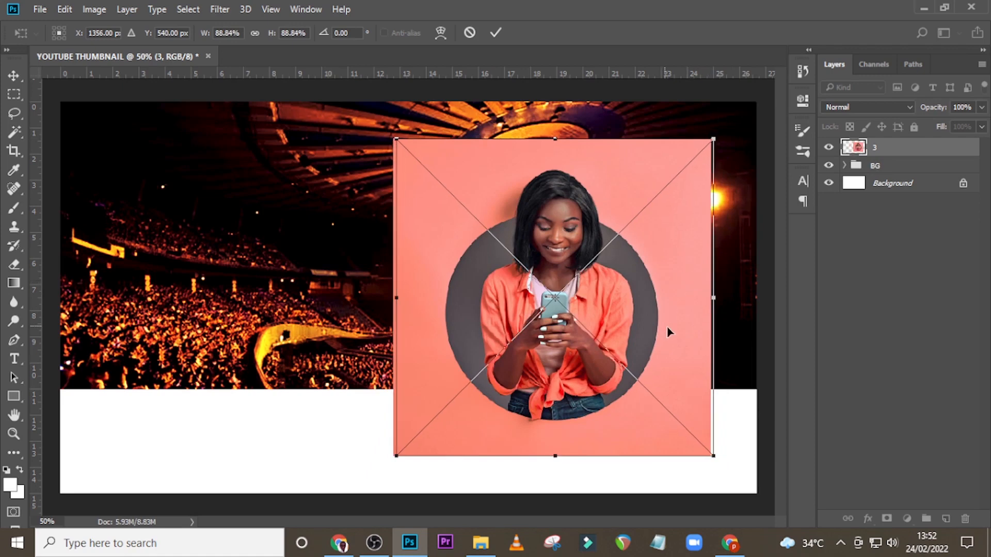
drag(668, 330, 656, 326)
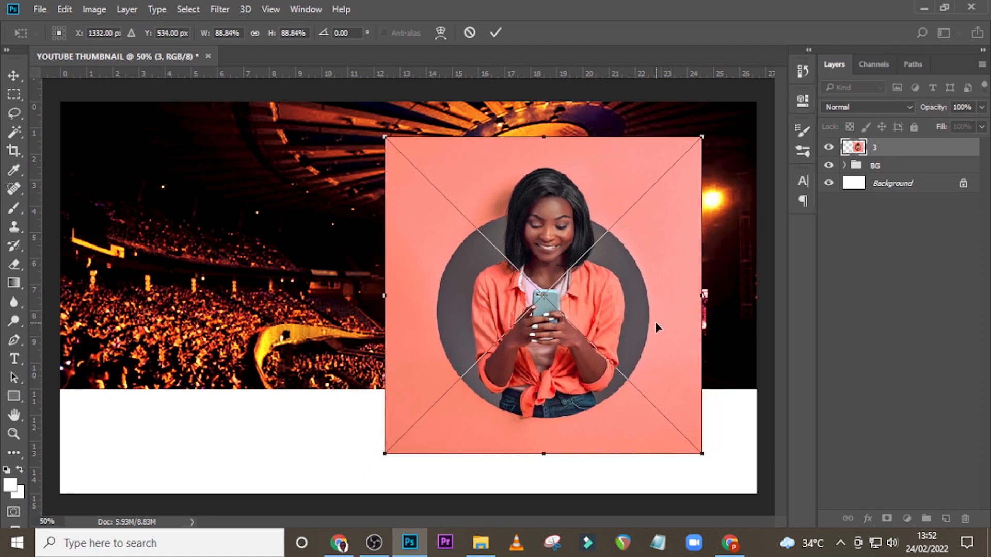
key(m)
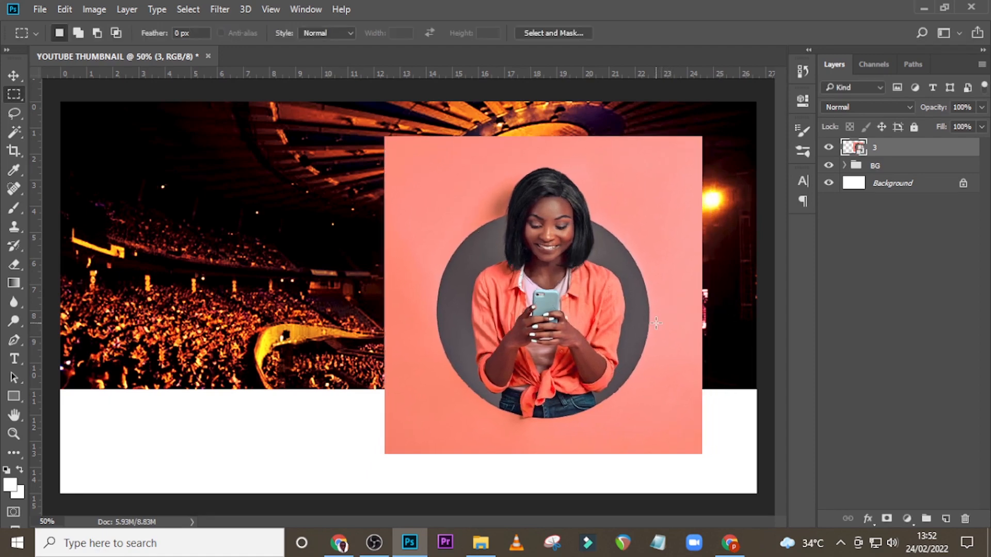
- Rename the placed photo layer as FLYER EDIT
double_click(876, 149)
text(FLYER EDIT)
key(Return)
- Duplicate the FLYER EDIT layer and convert the copy to a smart object
key(ctrl+j)
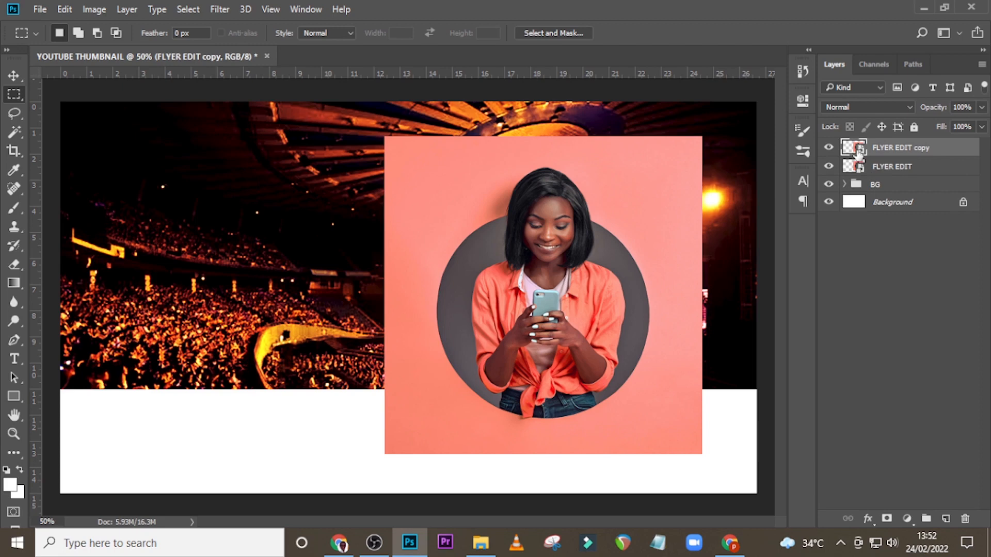
right_click(917, 149)
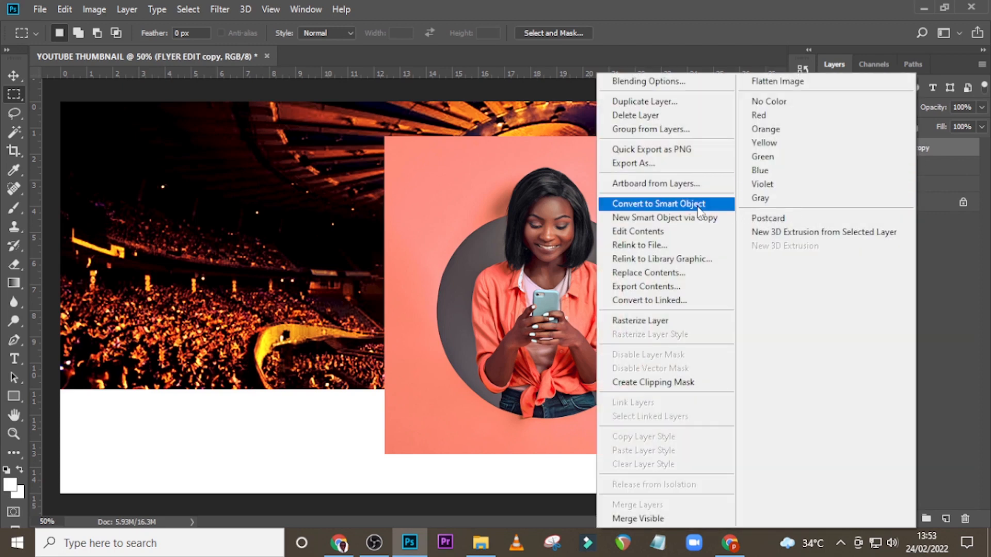
click(698, 207)
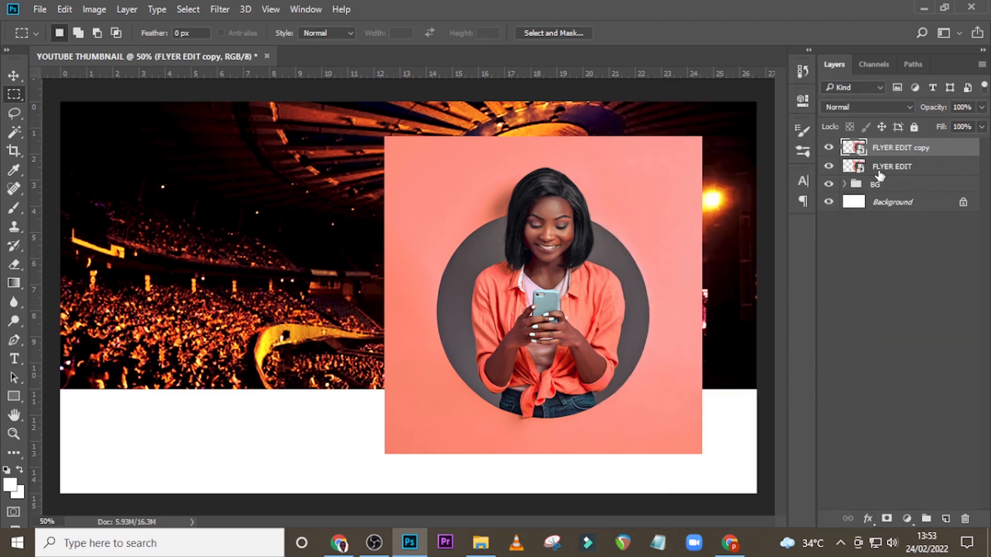
- Rename the original photo layer beneath the copy as RFELECTION
click(880, 172)
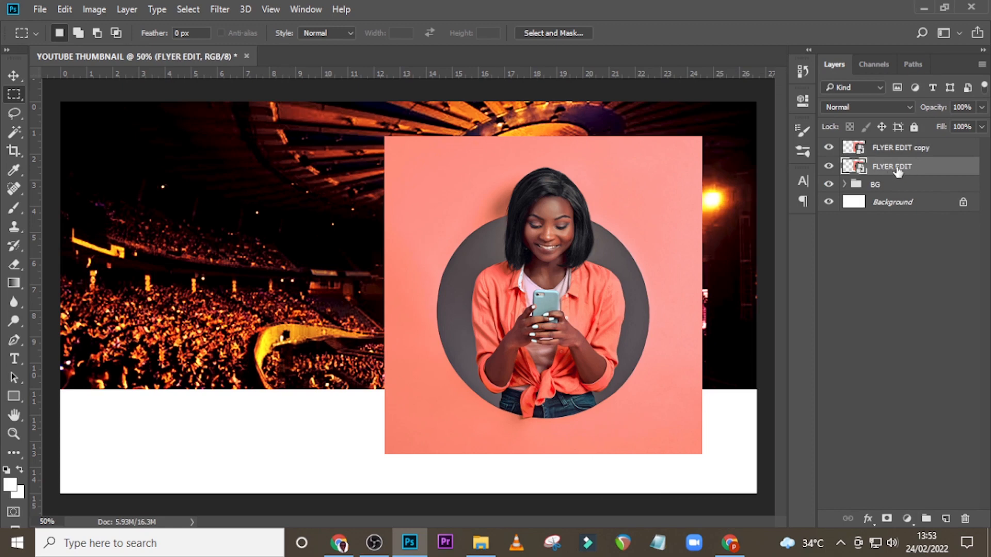
double_click(894, 167)
text(RFELECTION)
key(Return)
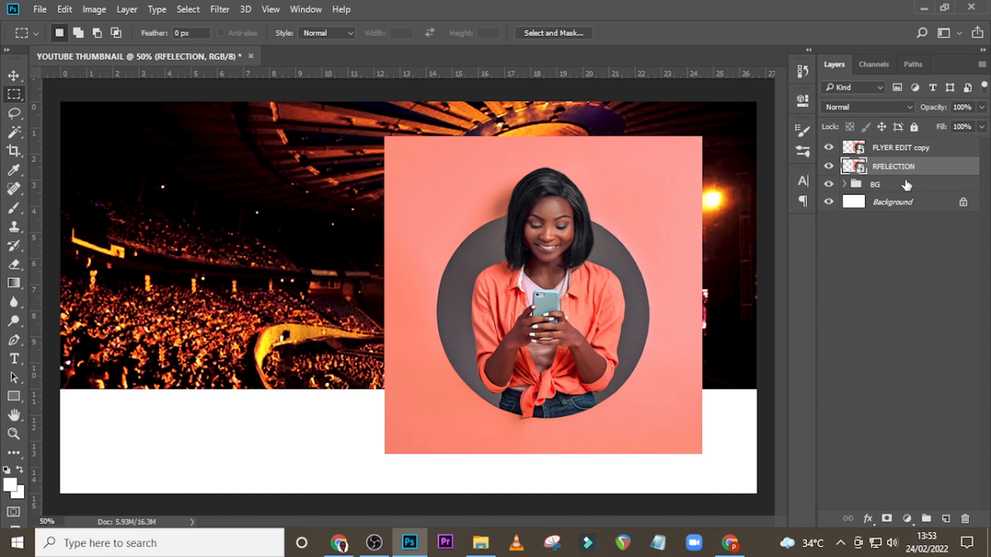
- Flip the RFELECTION layer vertically and move it straight down to Y 1362 px
key(ctrl+t)
right_click(554, 175)
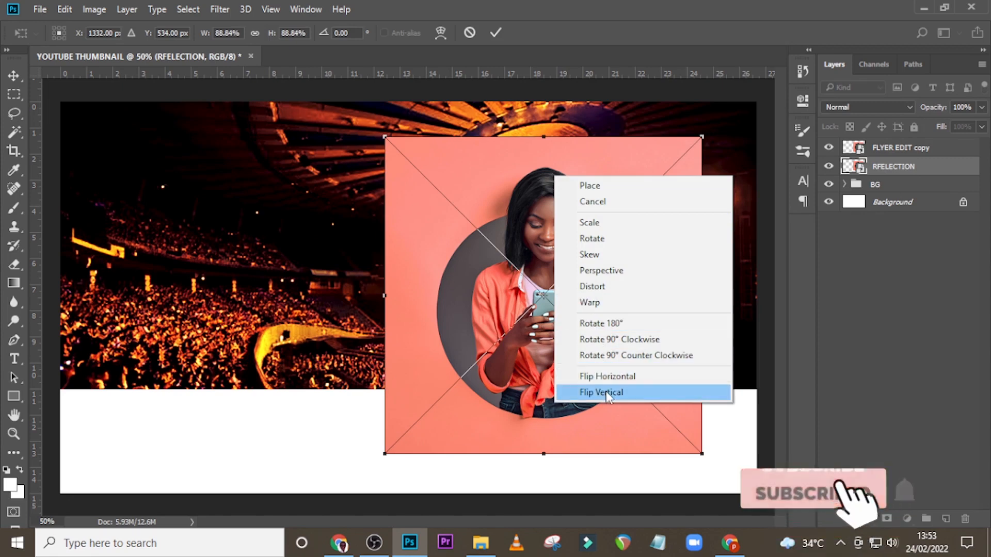
click(606, 392)
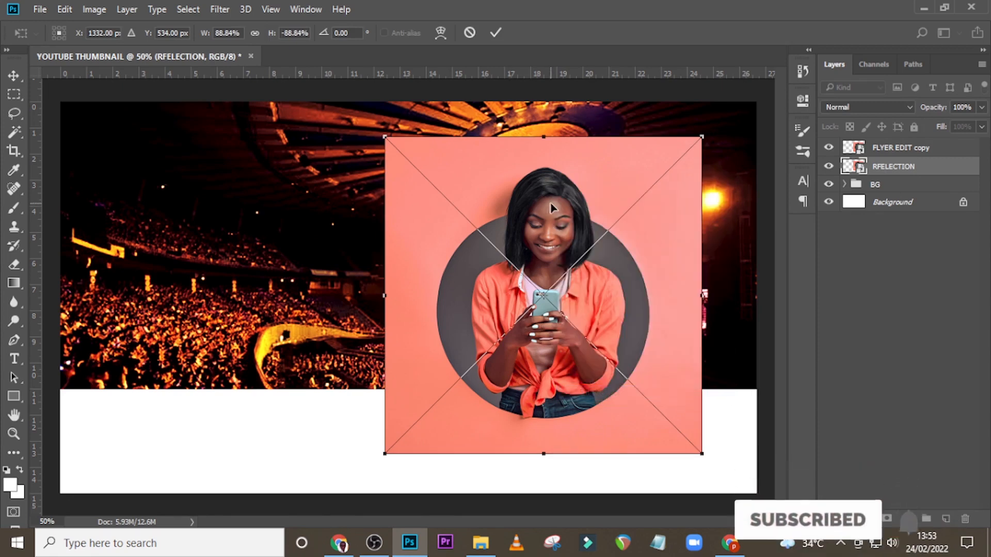
drag(551, 208, 542, 511)
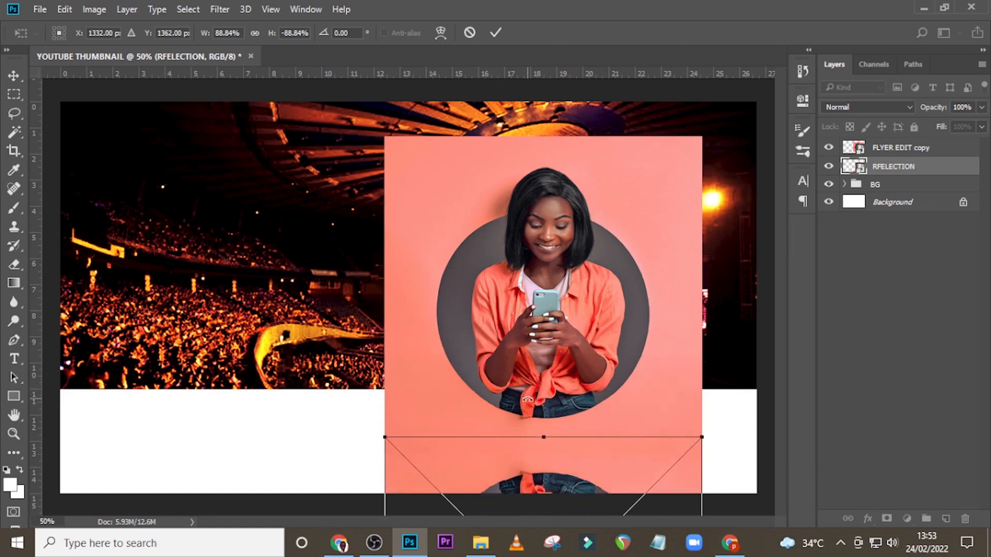
- Squash the flipped RFELECTION photo to about half its height, keeping its upper edge in place, and apply the transform
key(ctrl+minus)
key(ctrl+minus)
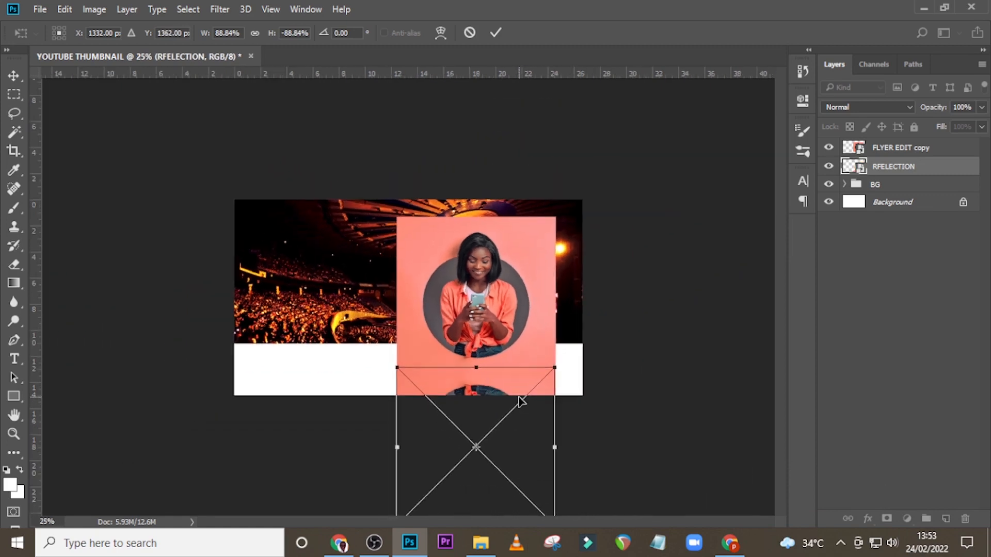
key(ctrl+minus)
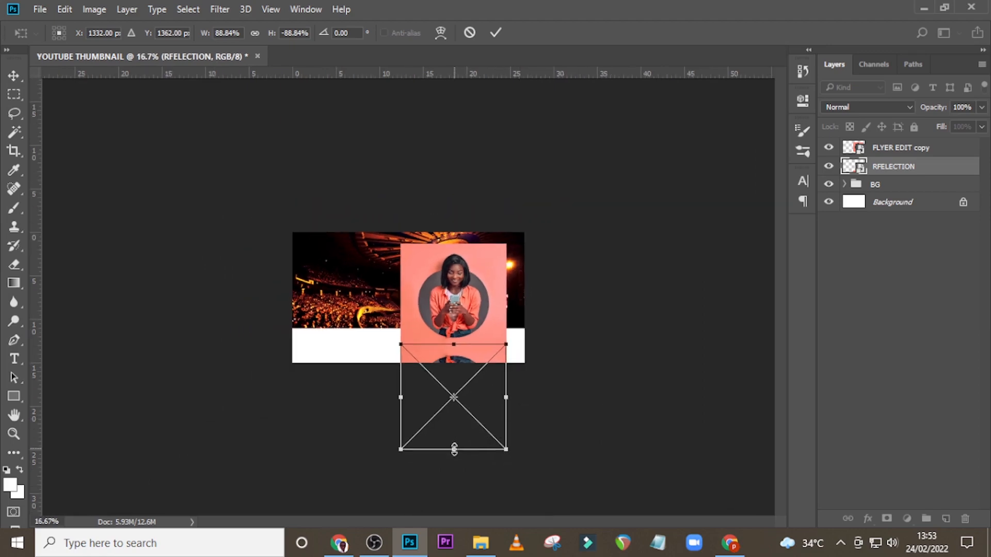
drag(454, 448, 456, 395)
key(Return)
key(m)
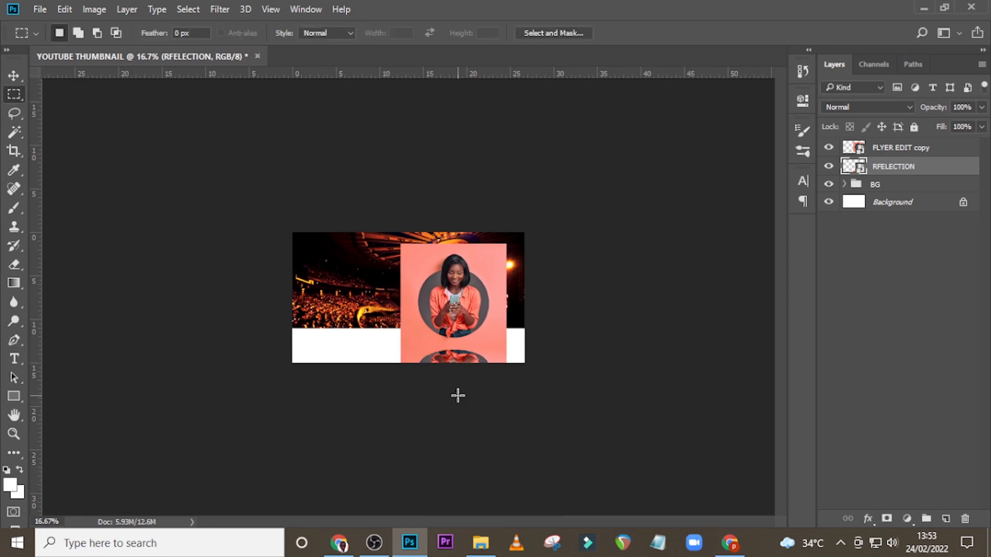
key(ctrl+0)
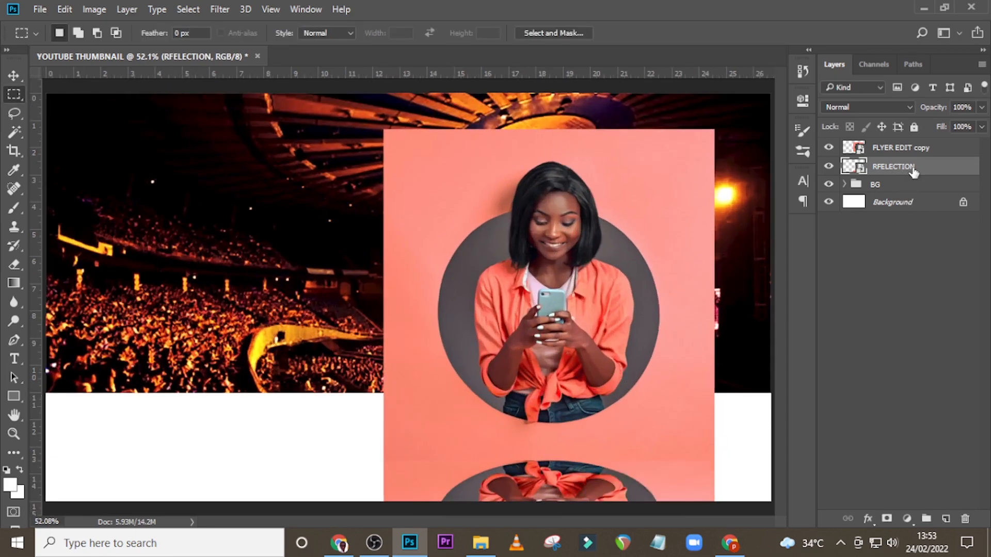
- Add a layer mask to RFELECTION and choose a soft round brush with 0% hardness
click(888, 522)
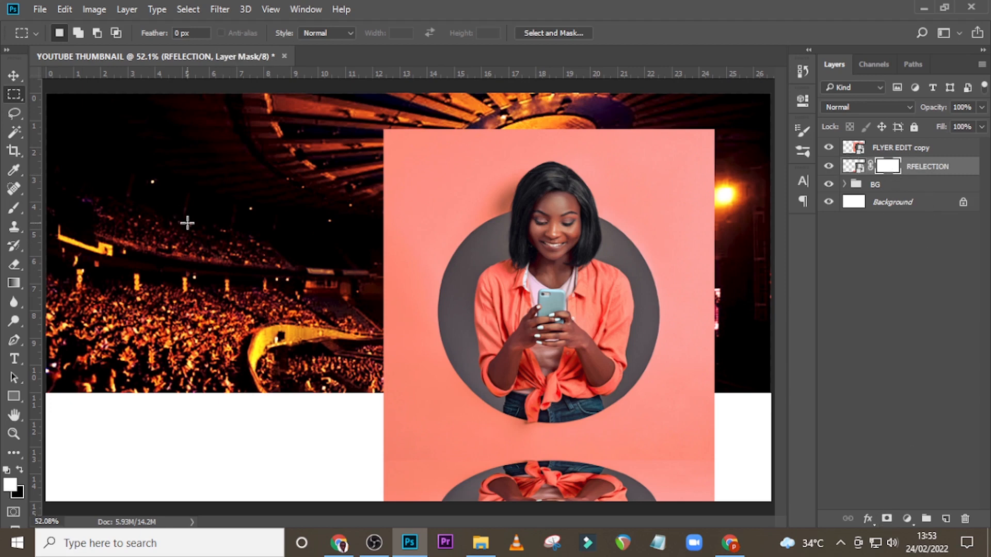
key(b)
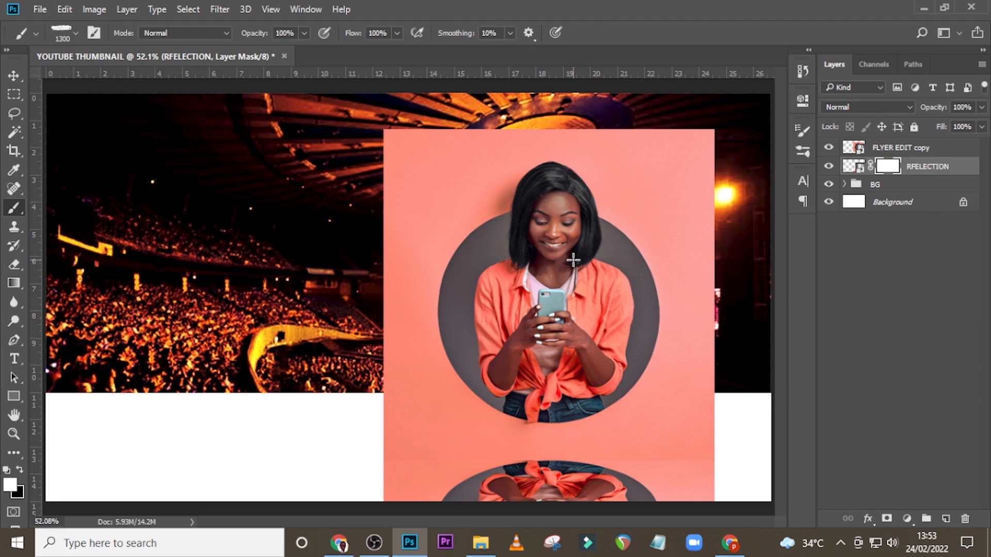
click(76, 35)
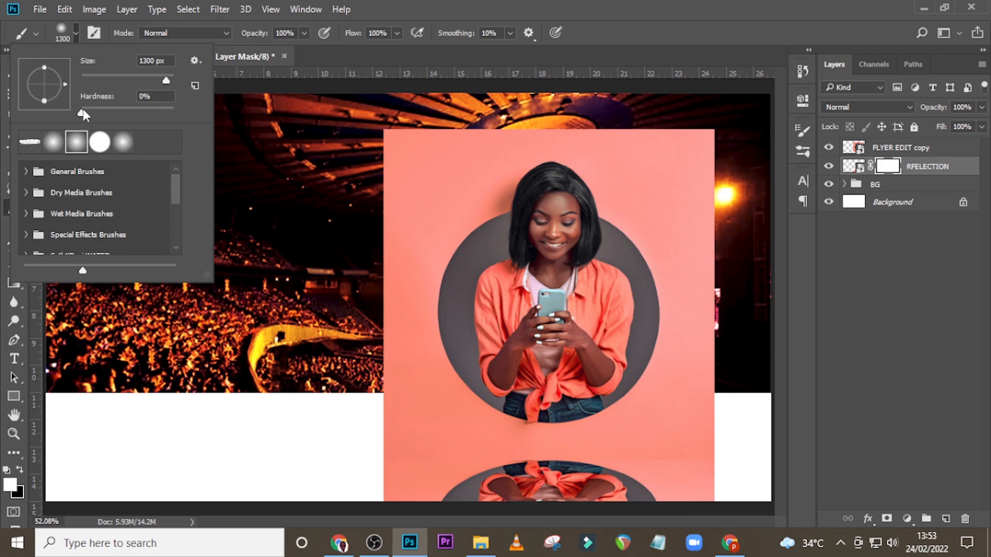
key(Escape)
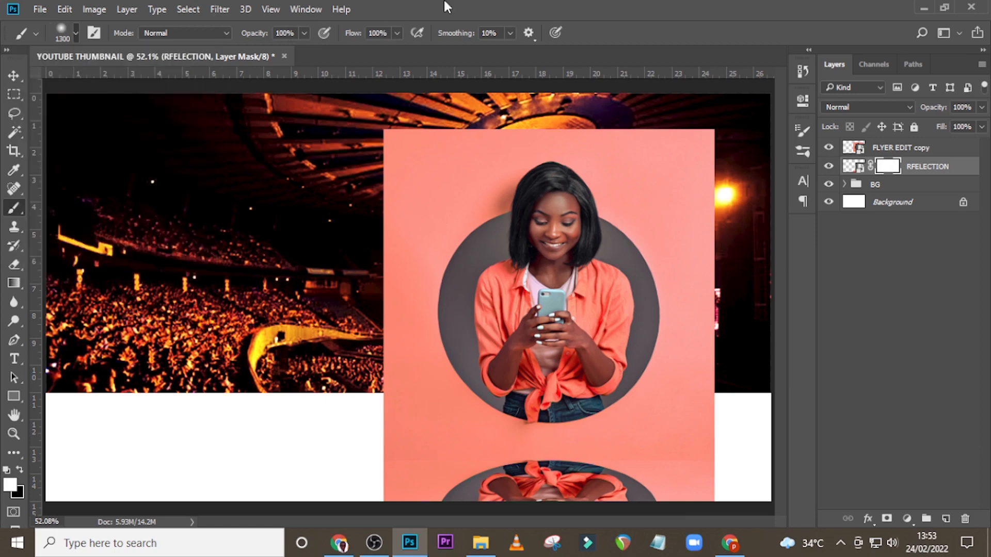
- Fade out the reflection's lower part by painting its mask in black with a 250 px brush across the canvas's lower edge
click(19, 469)
key(bracketleft)
key(bracketleft)
key(bracketleft)
key(bracketleft)
key(bracketleft)
key(bracketleft)
key(bracketleft)
key(bracketleft)
key(bracketleft)
key(bracketleft)
key(bracketleft)
key(bracketleft)
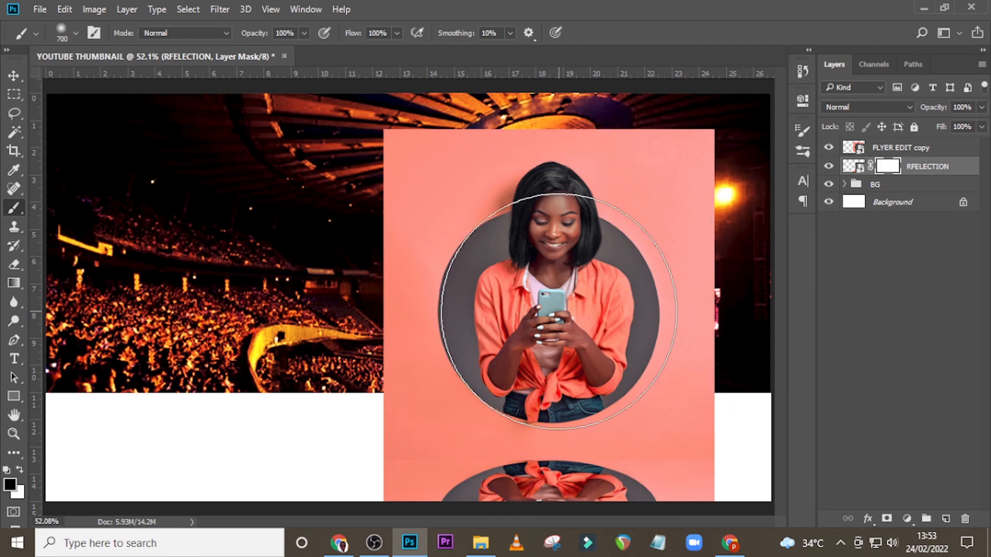
mouse_move(723, 513)
mouse_down()
mouse_move(467, 518)
mouse_move(320, 503)
mouse_move(368, 497)
mouse_up()
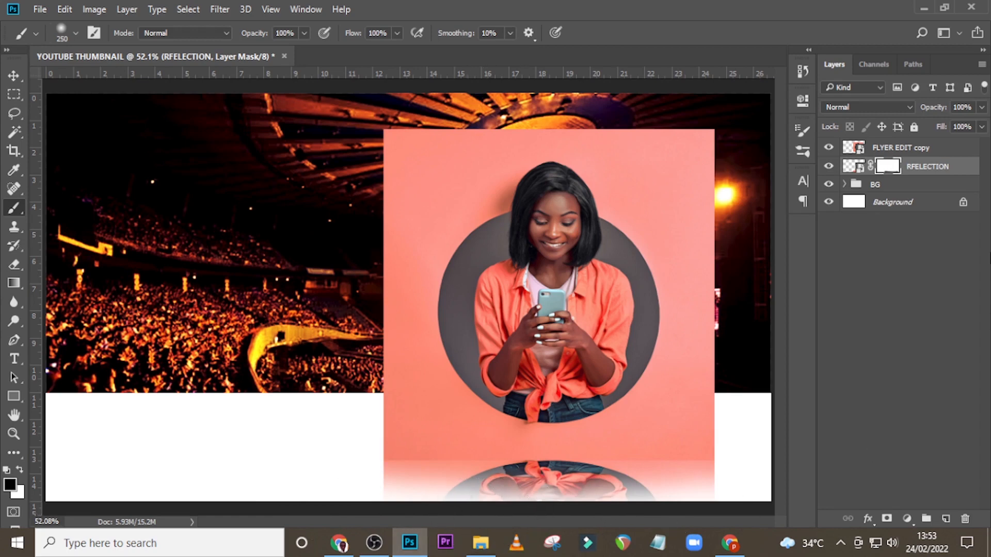
- Lower the RFELECTION layer's opacity to 73% and stretch the reflection slightly taller from its lower edge
click(982, 107)
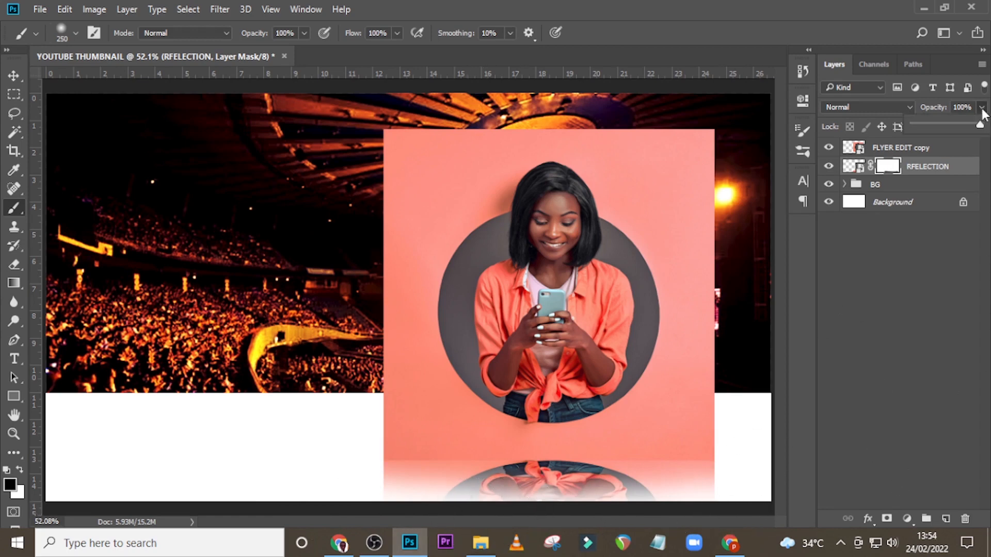
drag(980, 125, 976, 125)
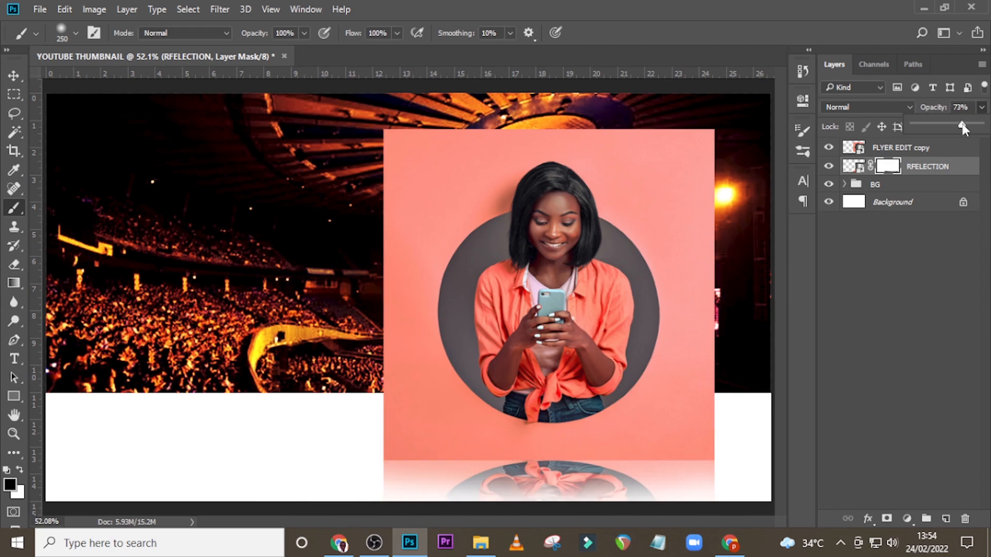
click(854, 166)
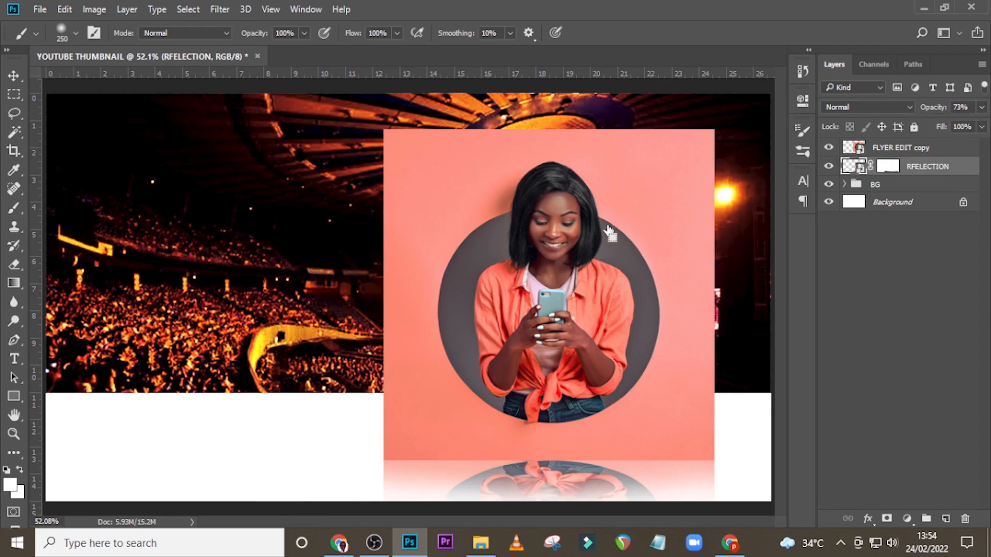
key(ctrl+t)
key(ctrl+minus)
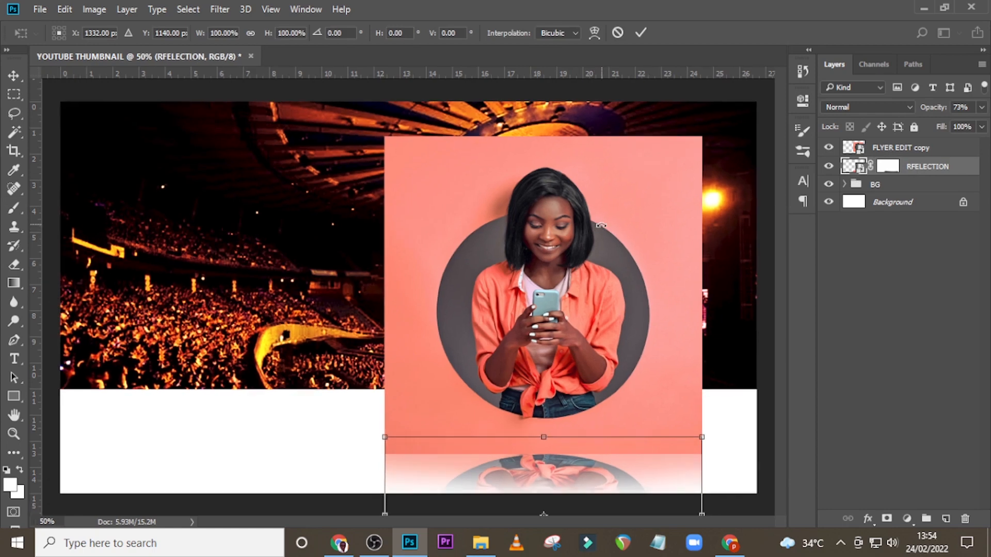
scroll(601, 225, down, 2)
key(ctrl+minus)
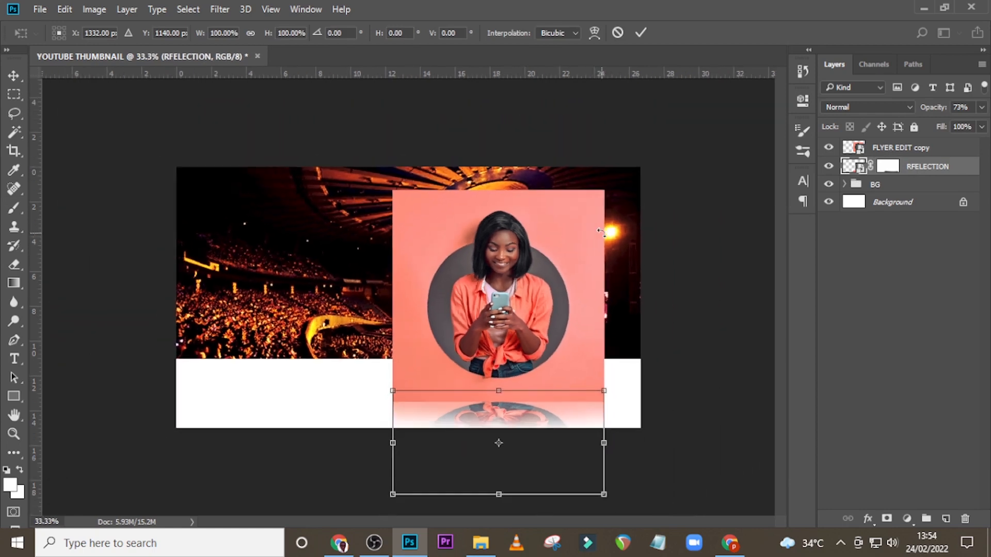
mouse_move(500, 496)
mouse_down()
mouse_move(503, 521)
mouse_move(505, 509)
mouse_up()
key(Return)
key(b)
scroll(504, 511, up, 2)
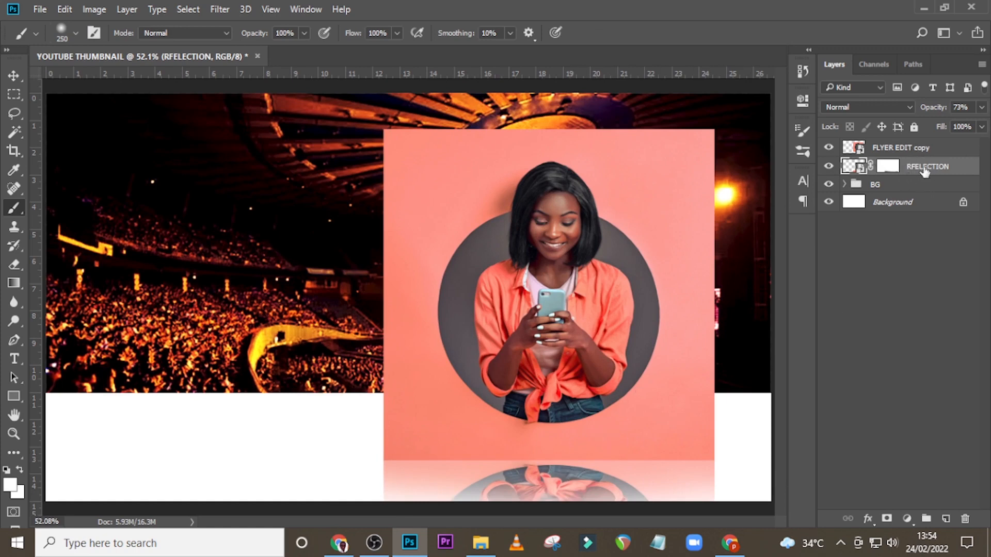
- Add an Exposure adjustment clipped to RFELECTION and lower the exposure slightly to darken the reflection
click(907, 519)
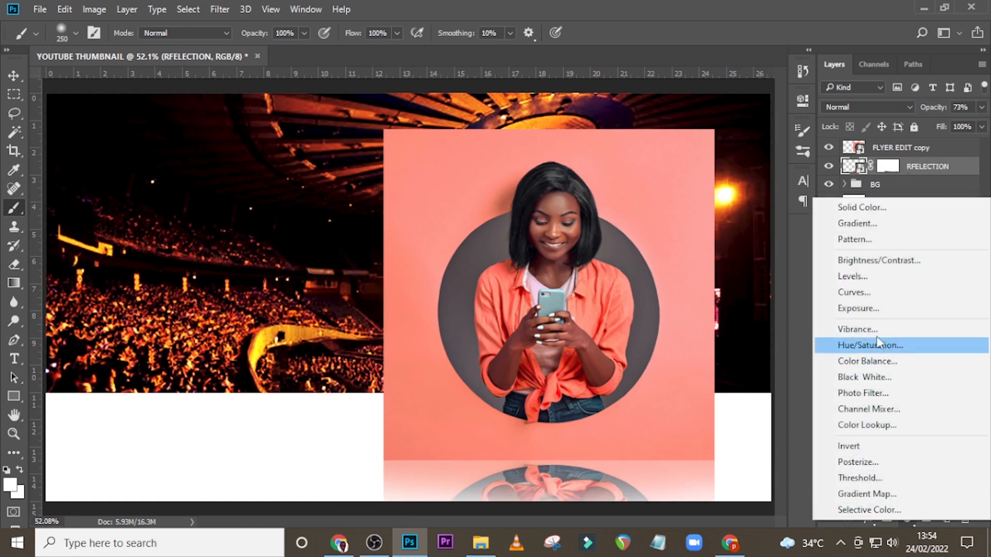
click(863, 309)
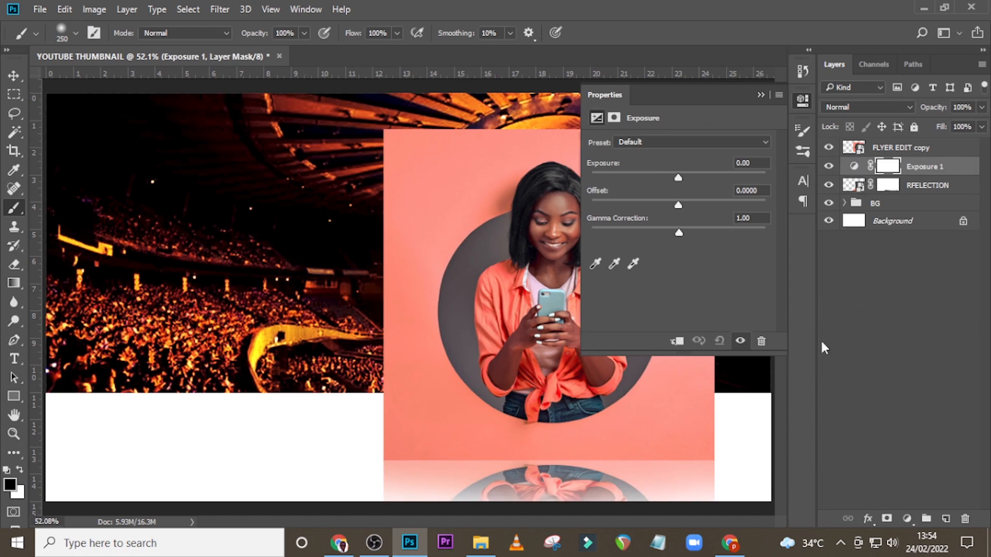
click(676, 341)
mouse_move(673, 178)
mouse_down()
mouse_move(631, 175)
mouse_move(658, 181)
mouse_up()
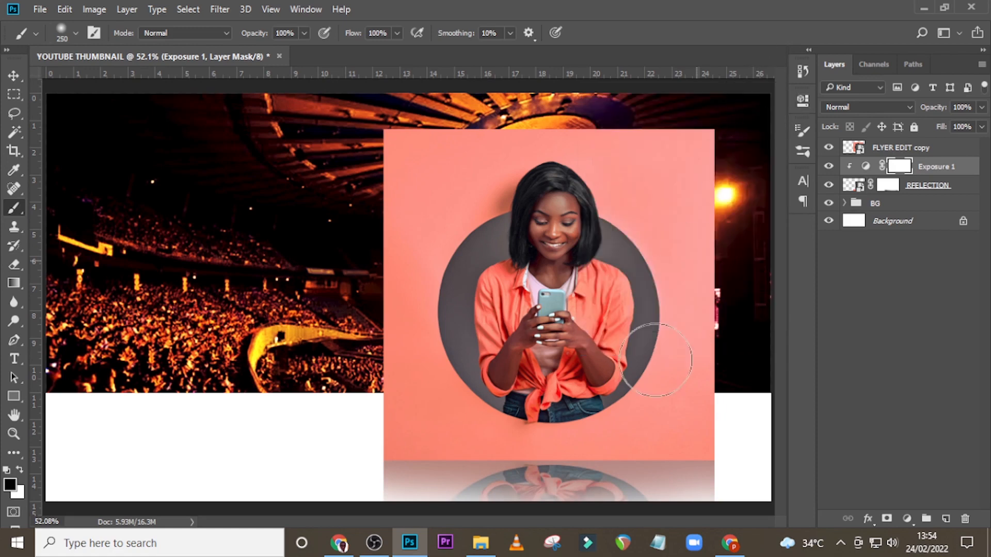
click(761, 95)
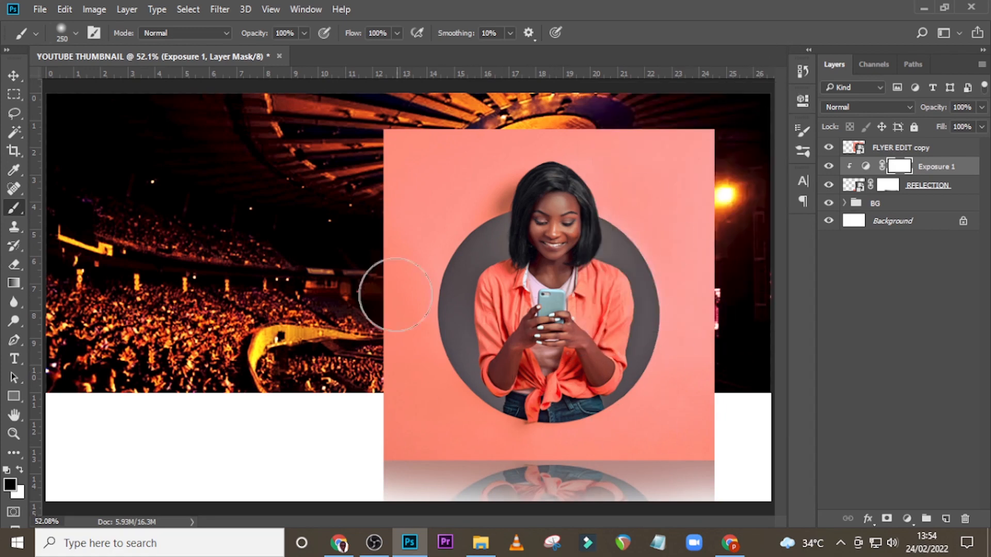
- Group the RFELECTION layer with its clipped Exposure 1 adjustment
click(926, 190)
shift+click(928, 168)
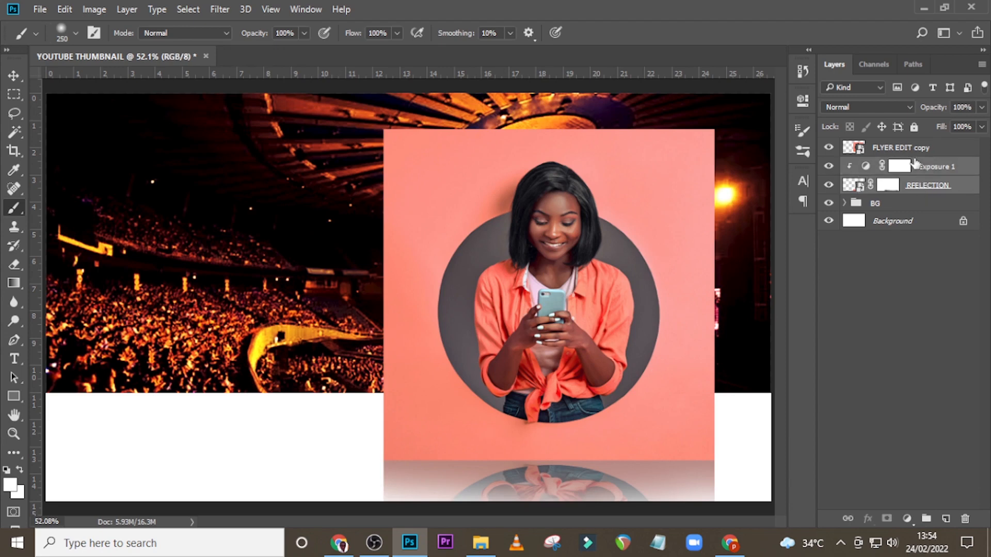
key(ctrl+g)
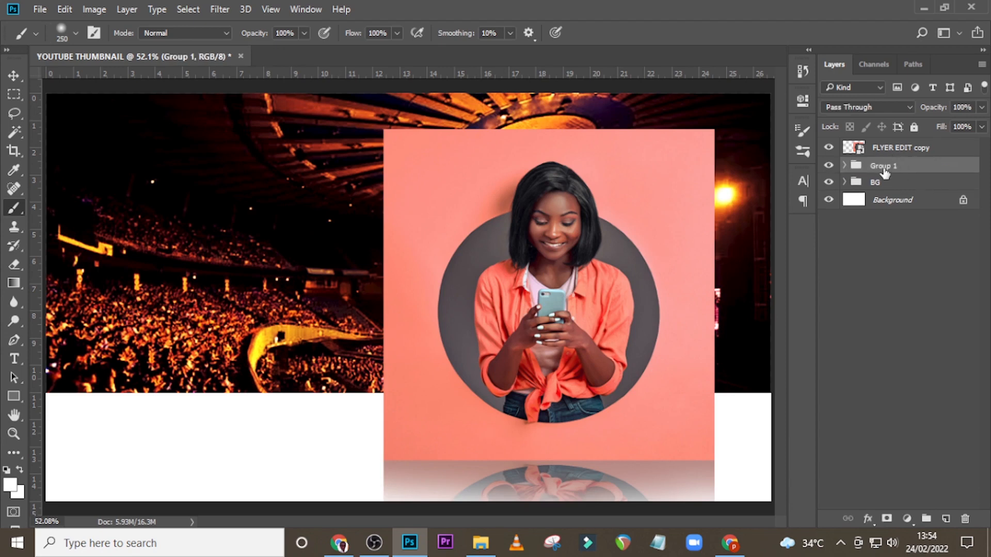
- Rename Group 1, which holds the reflection, as "flyer bg"
double_click(882, 166)
text(flyer bg)
key(Return)
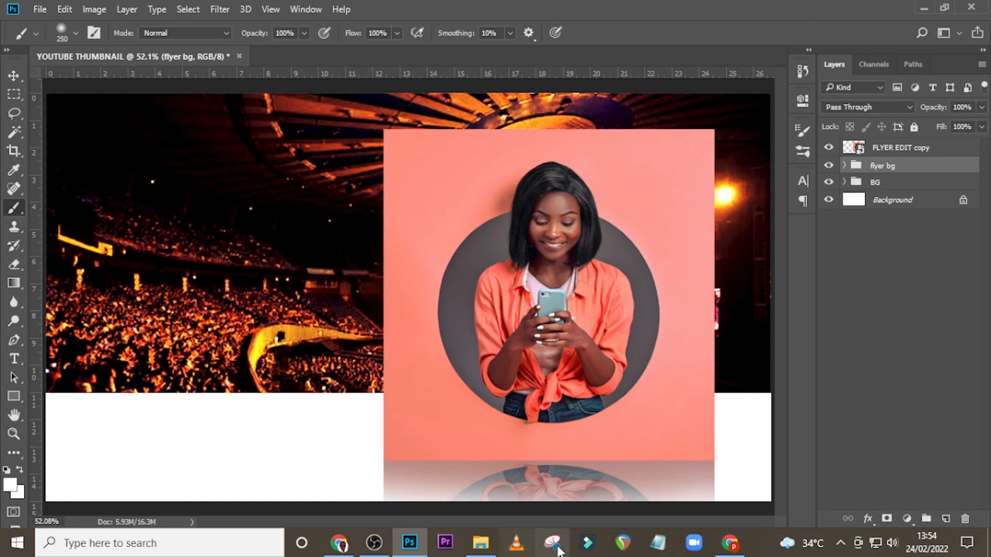
- Open PHONE.psd from the THUMBNAIL folder and bring its whole PHONE group into the YOUTUBE THUMBNAIL document
click(481, 542)
click(537, 196)
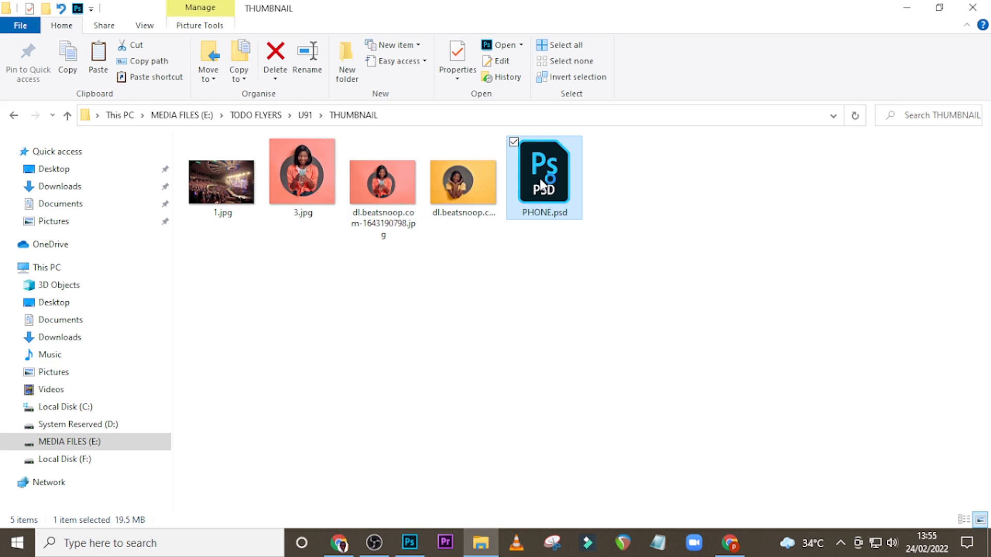
double_click(541, 184)
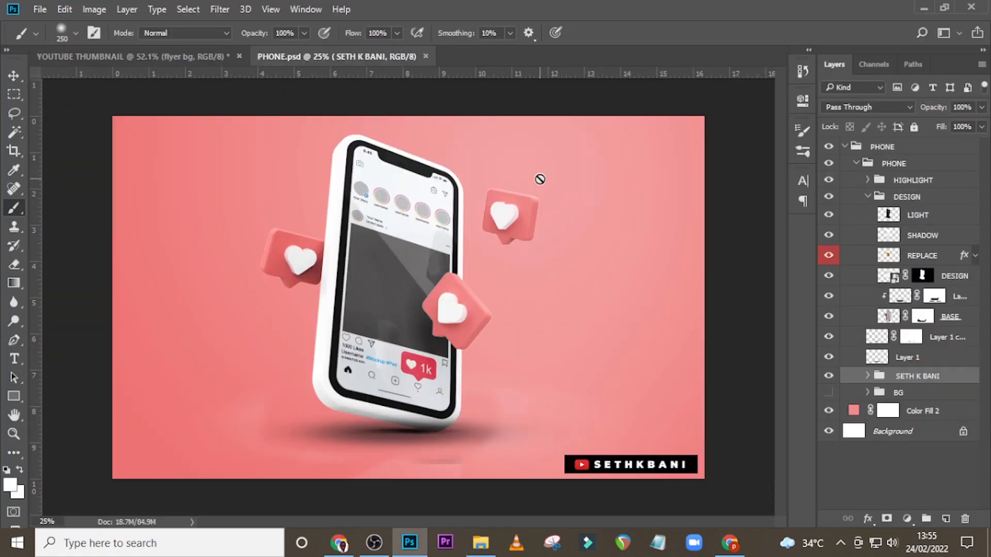
click(845, 147)
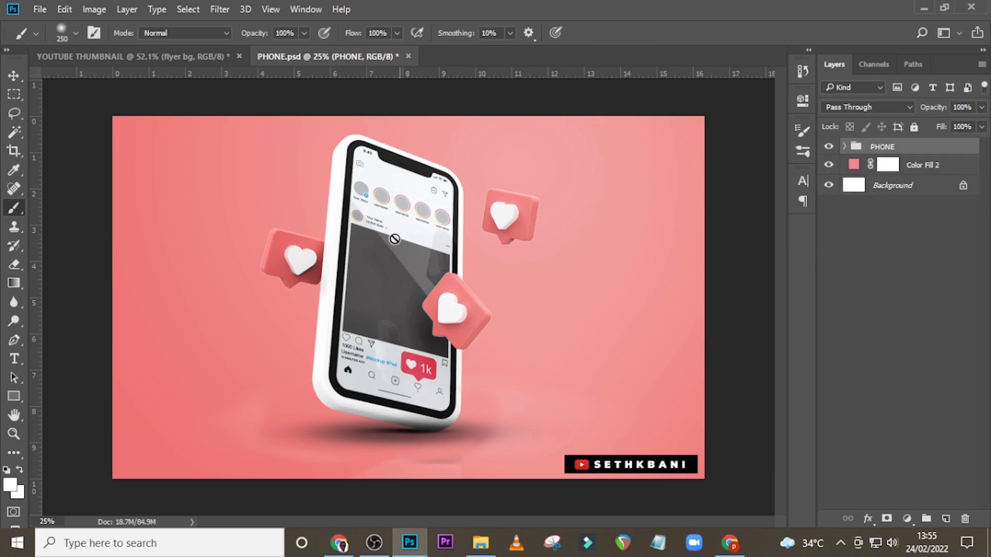
key(v)
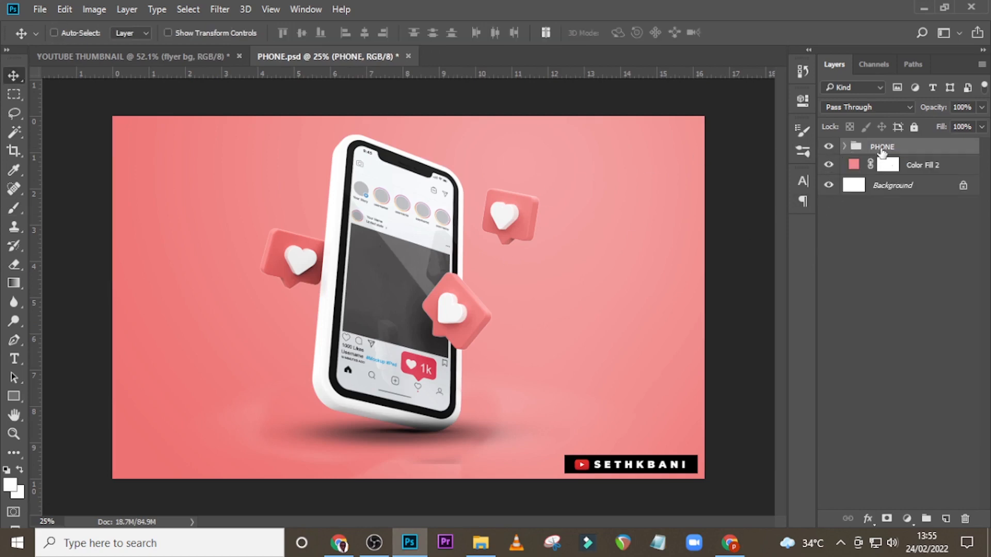
drag(353, 256, 263, 329)
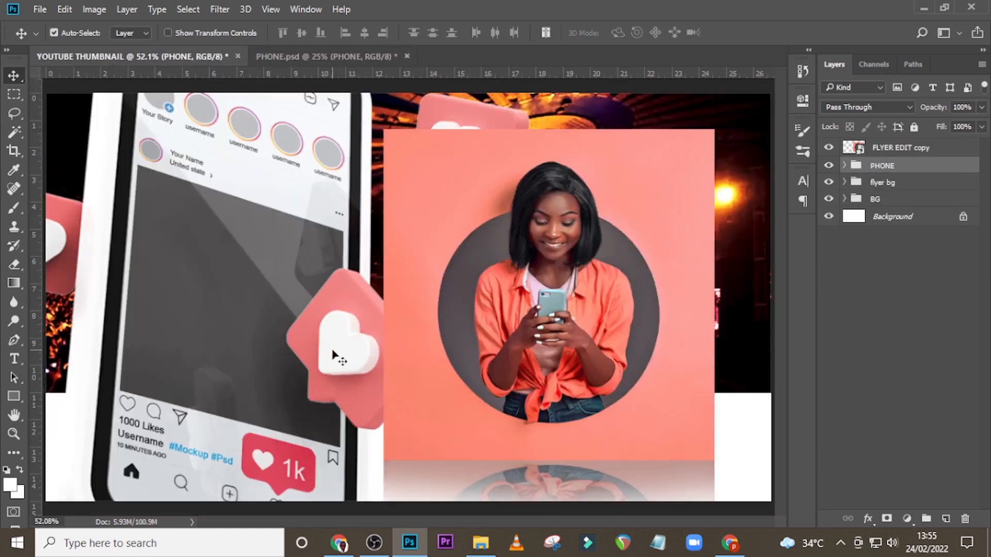
- Scale the PHONE group proportionally to about 52.25% and shift it left so the phone stands beside the woman's photo
key(ctrl+t)
key(ctrl+0)
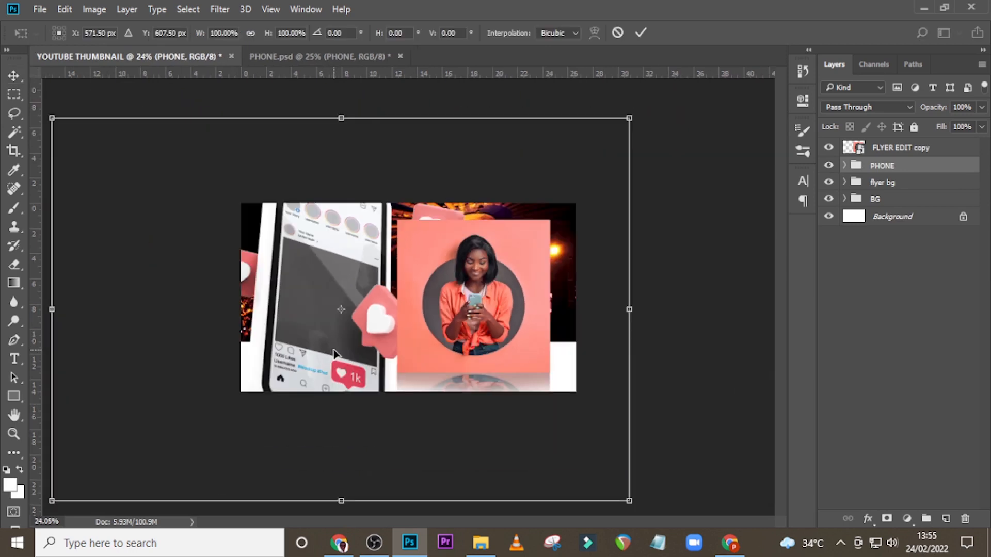
drag(635, 117, 496, 204)
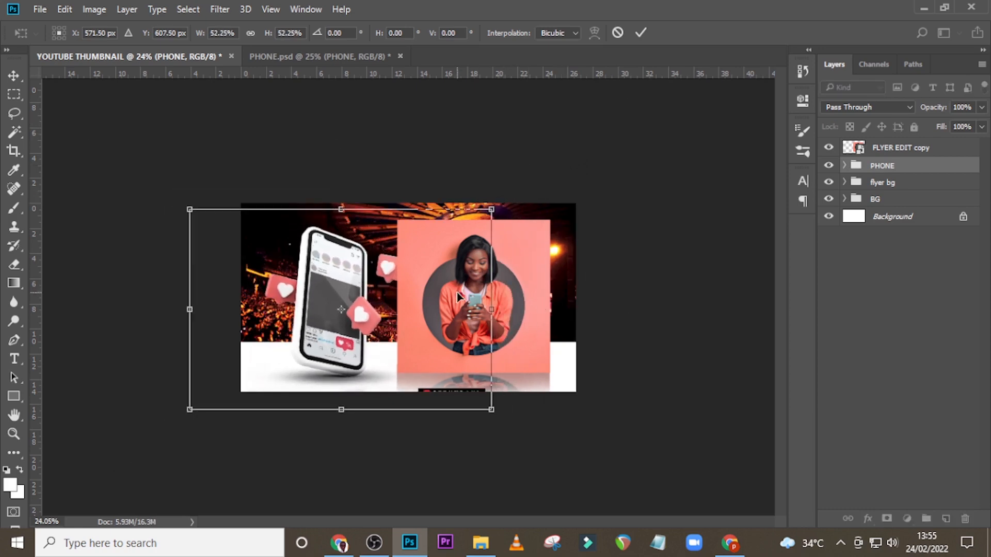
drag(455, 292, 444, 291)
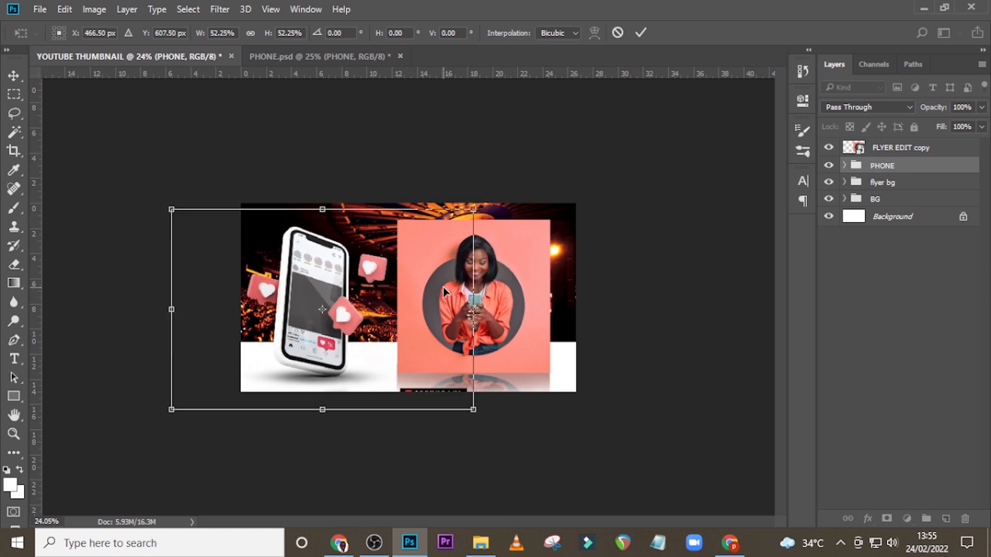
scroll(444, 292, up, 4)
key(Return)
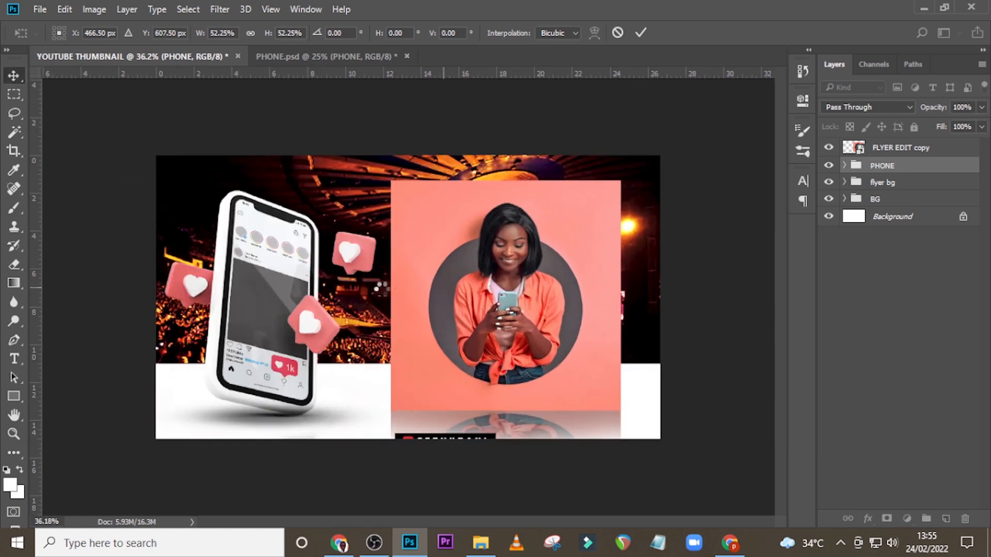
scroll(393, 321, up, 3)
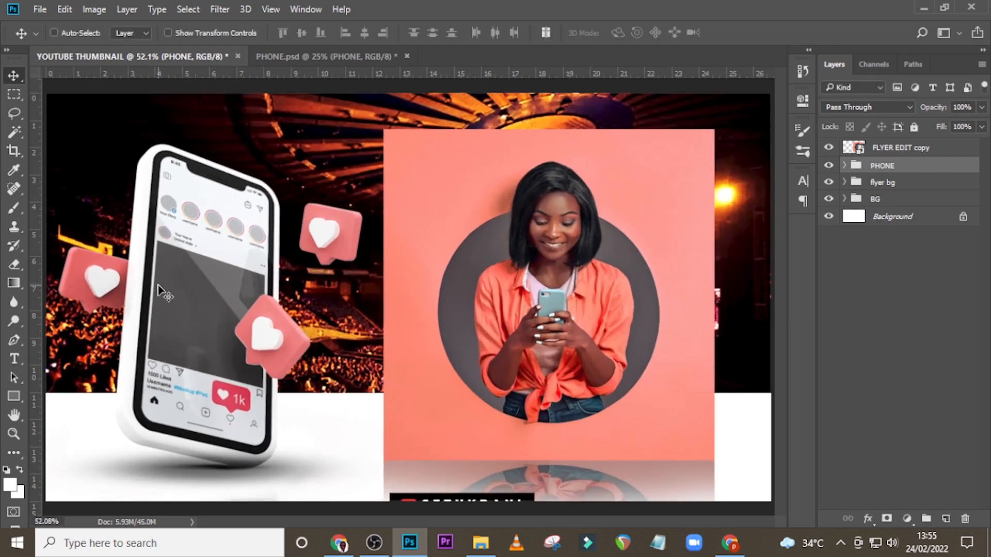
- Fine-tune the PHONE group's position and shrink it slightly, and stack it above the FLYER EDIT copy layer
drag(159, 288, 170, 269)
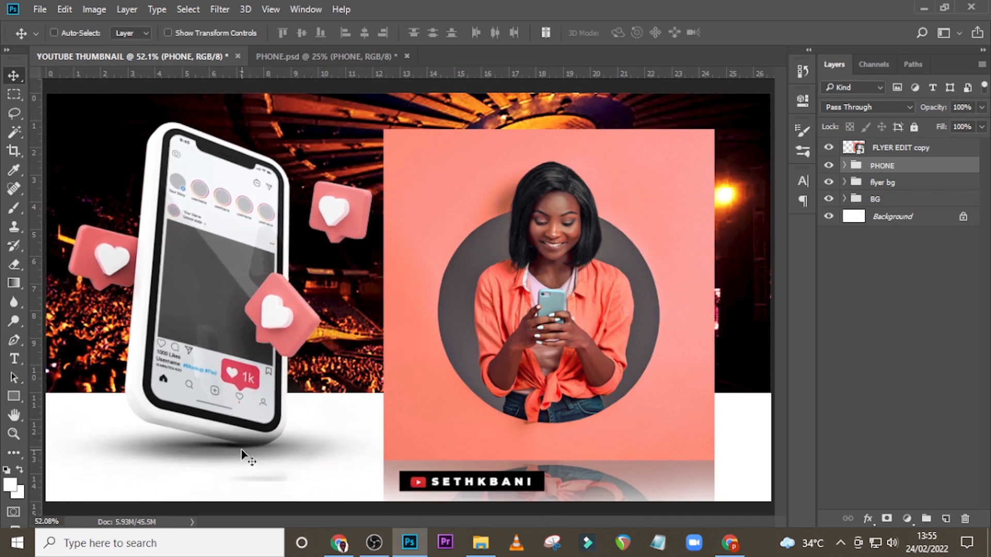
drag(237, 368, 223, 363)
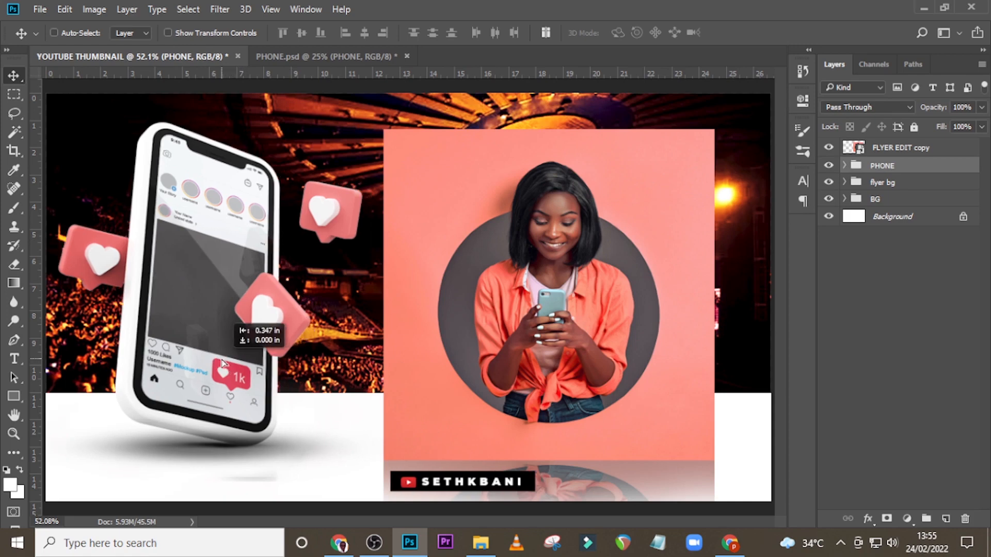
drag(223, 363, 246, 363)
key(ctrl+t)
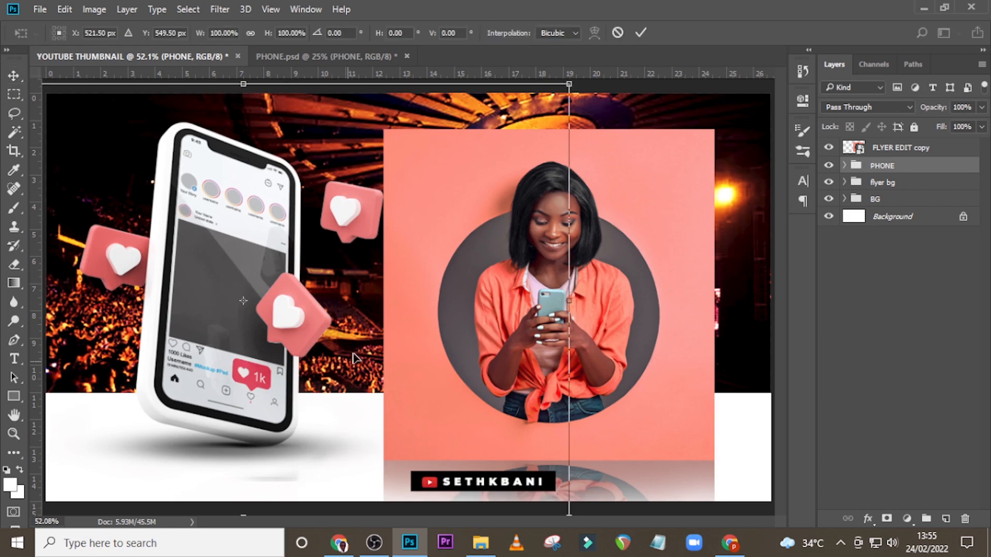
key(ctrl+minus)
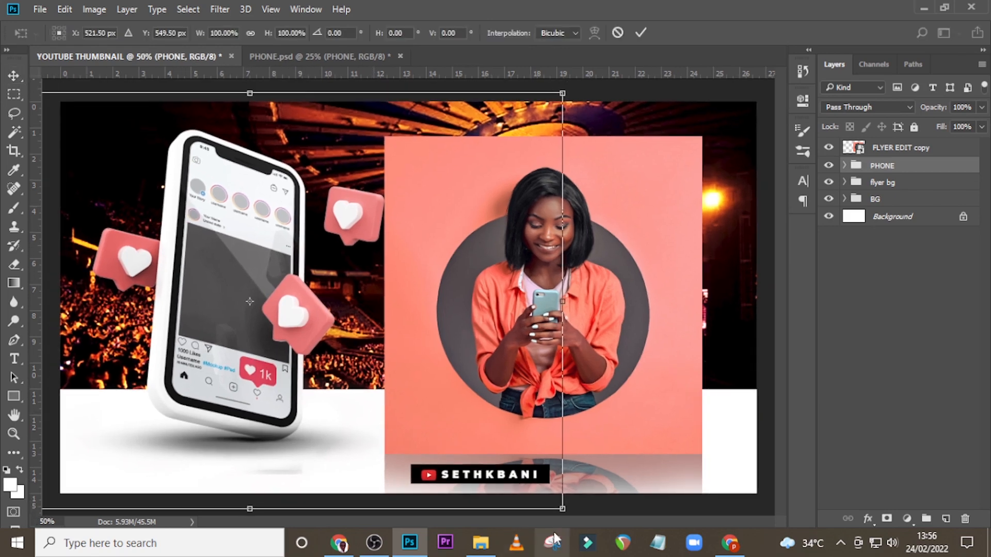
drag(563, 511, 509, 424)
key(Return)
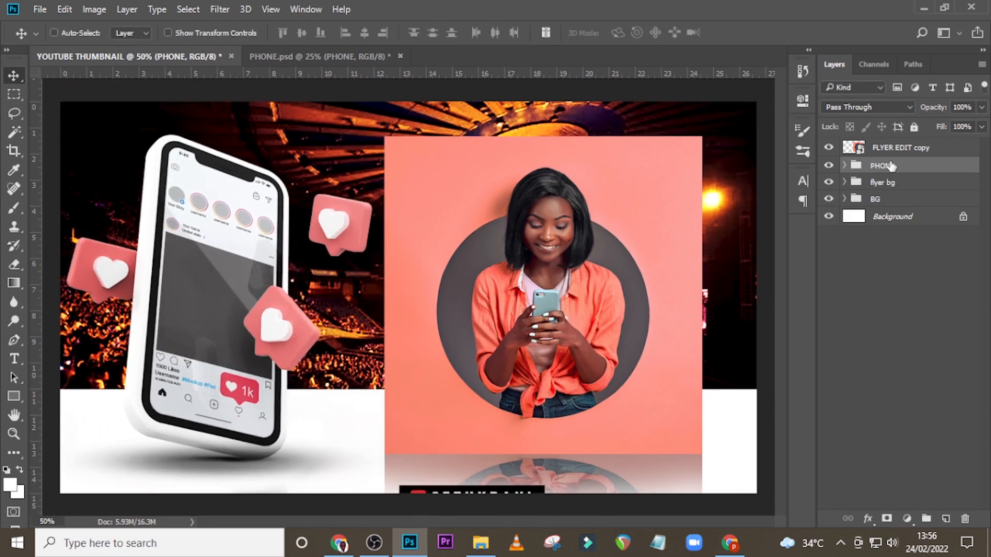
drag(891, 164, 892, 146)
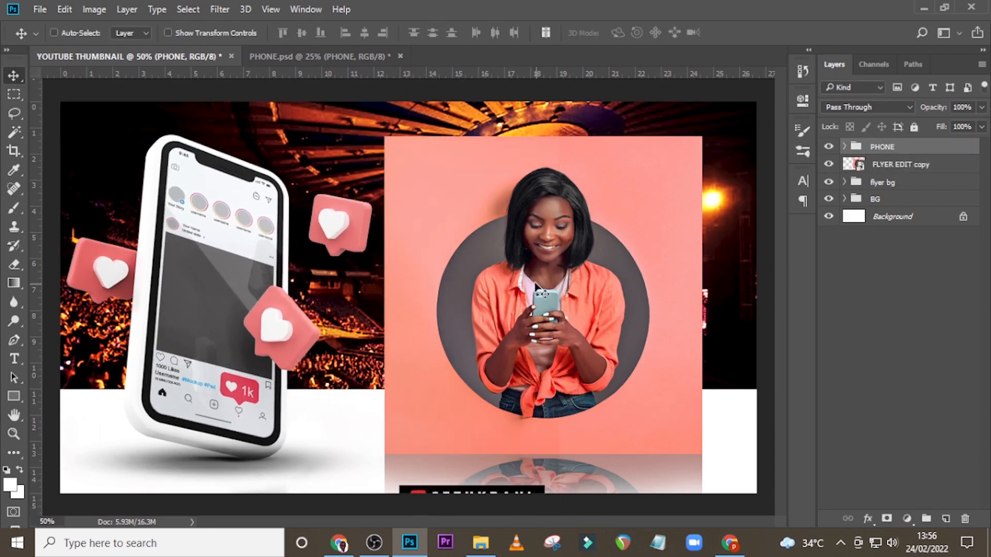
drag(304, 306, 302, 292)
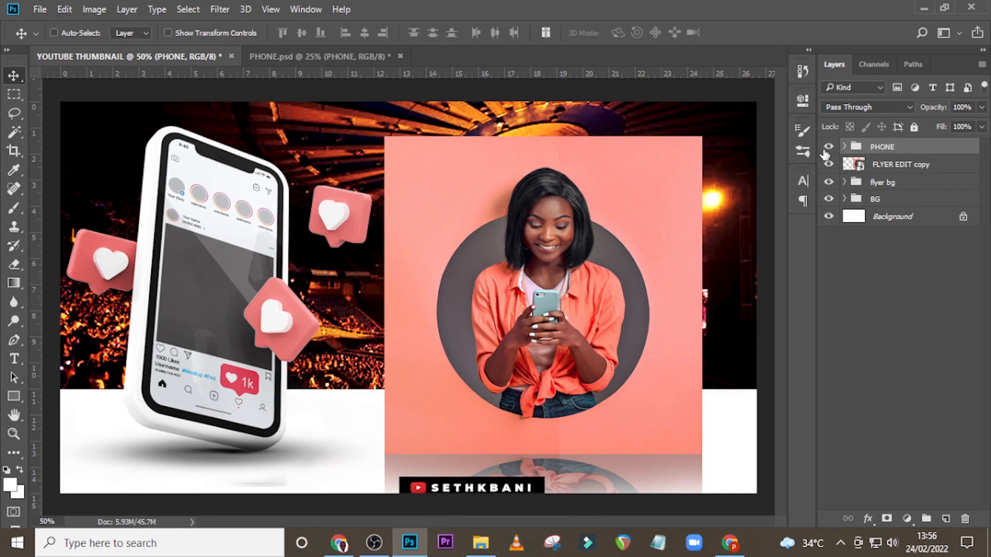
- Delete the hidden BG subgroup and the channel-name watermark subgroup from the PHONE group
click(845, 148)
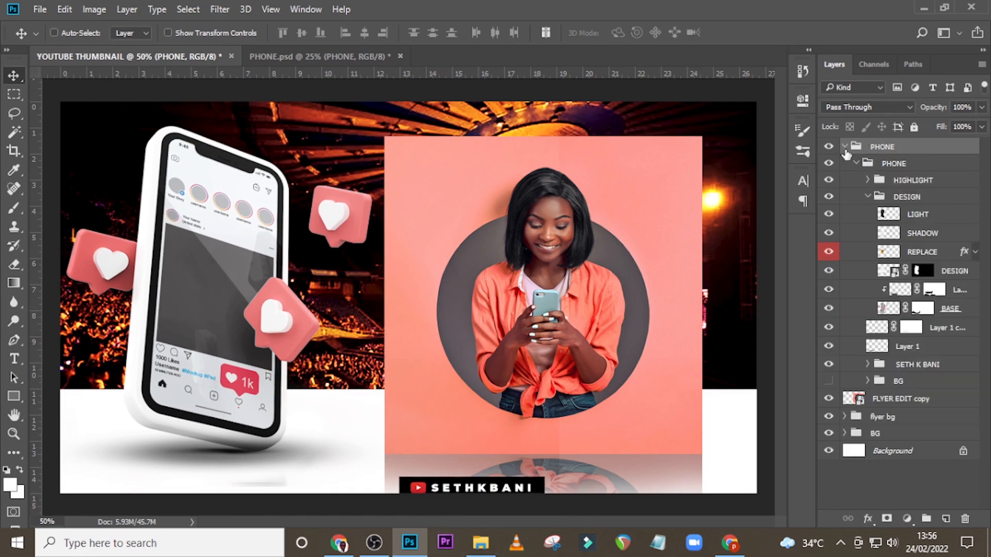
click(899, 382)
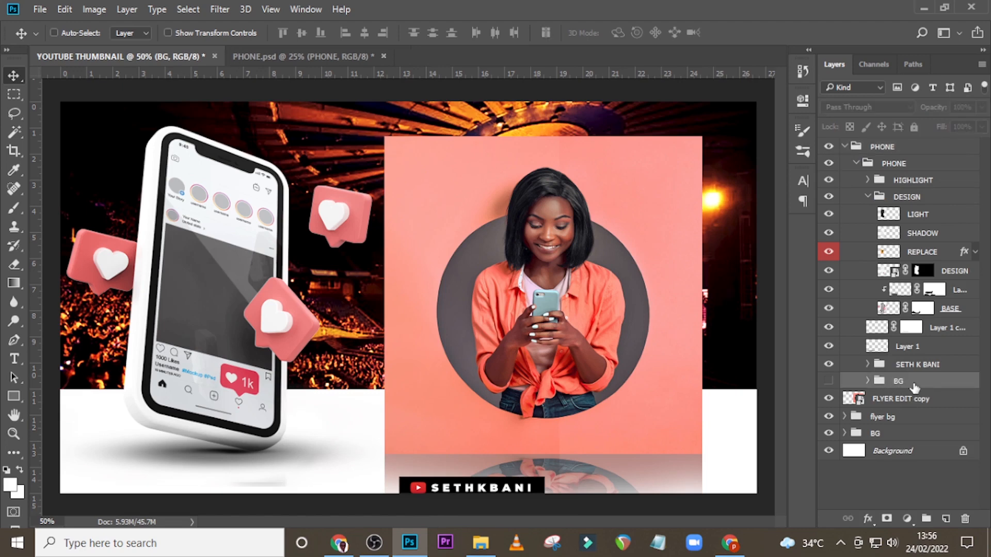
key(Delete)
click(900, 366)
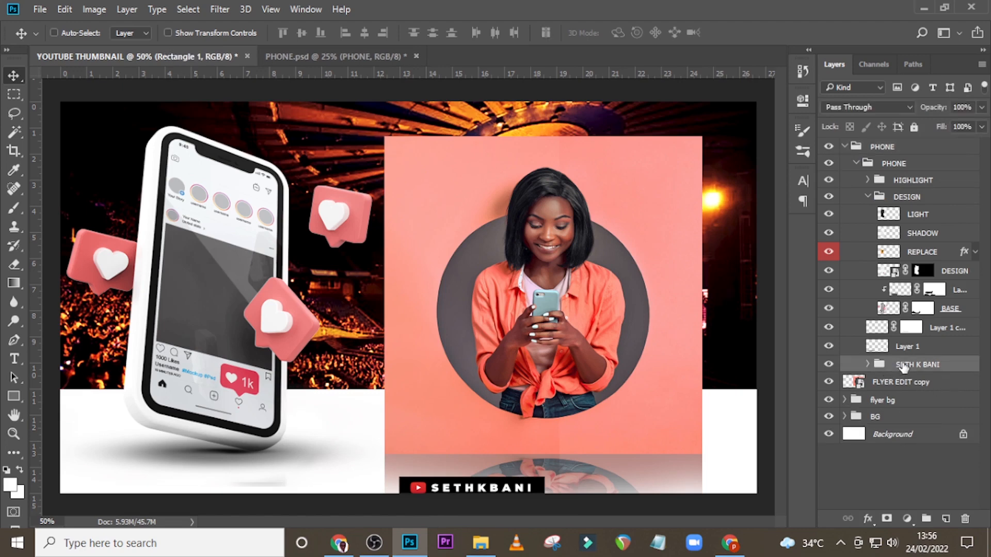
key(Delete)
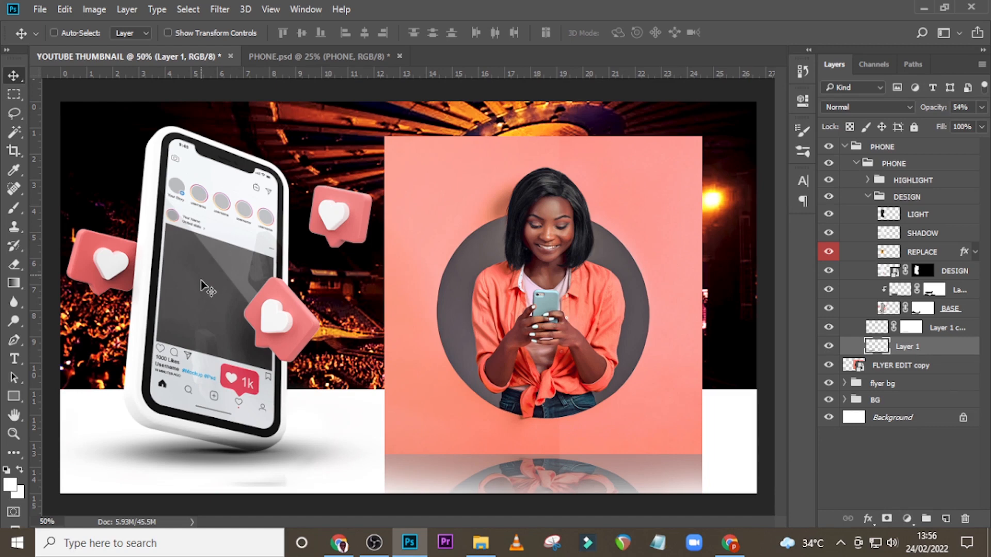
- Duplicate the FLYER EDIT copy layer and mark the original with a red color label, leaving it visible
click(865, 369)
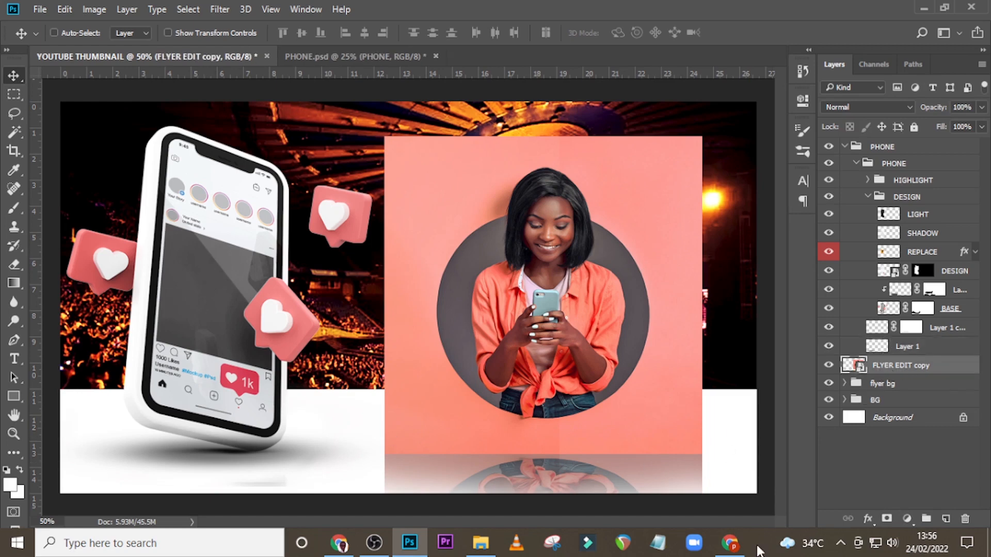
key(ctrl+j)
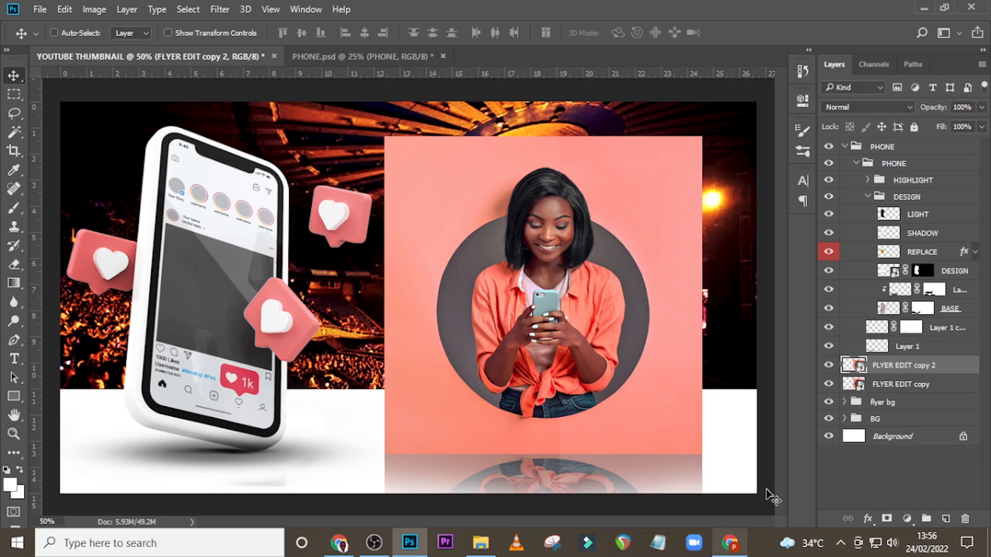
click(860, 386)
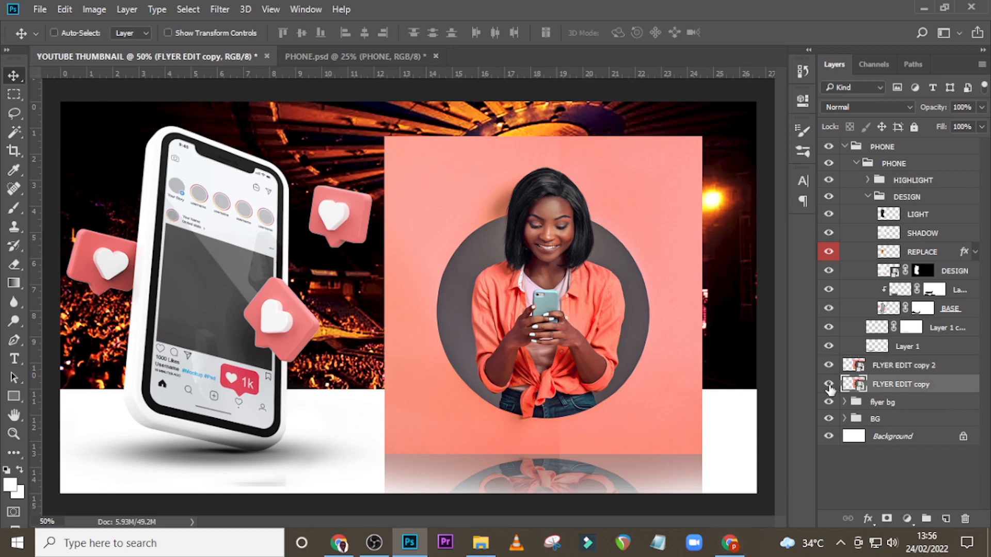
right_click(830, 388)
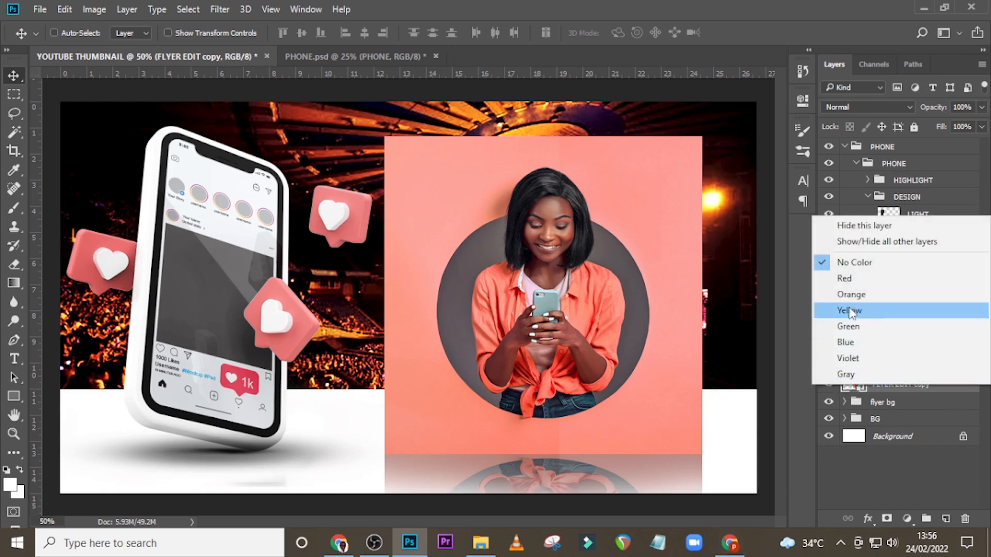
click(847, 280)
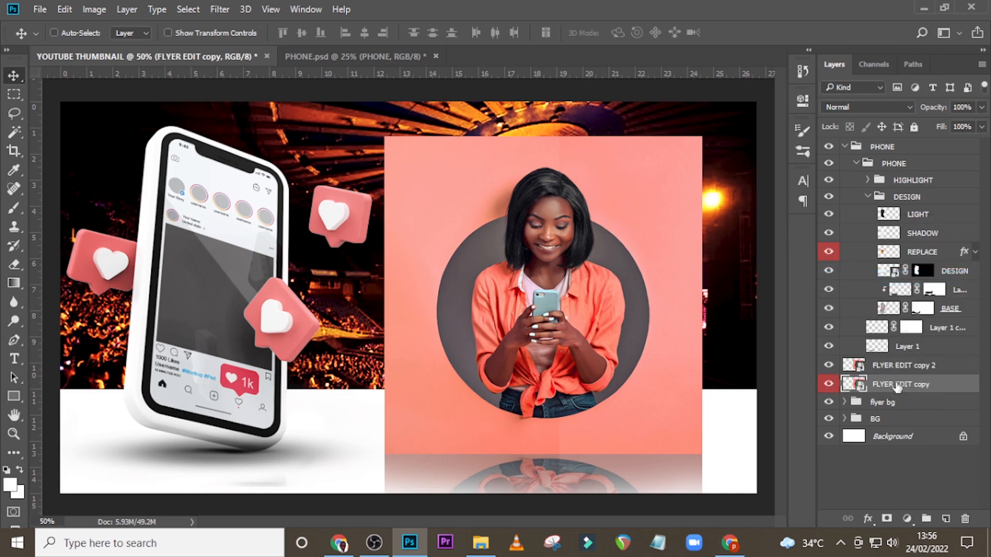
click(830, 386)
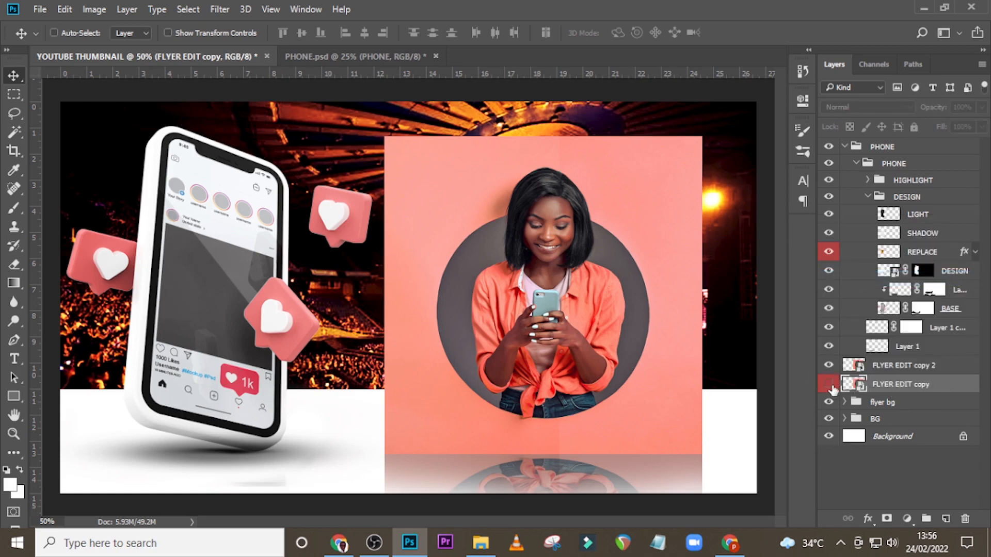
click(830, 386)
click(830, 386)
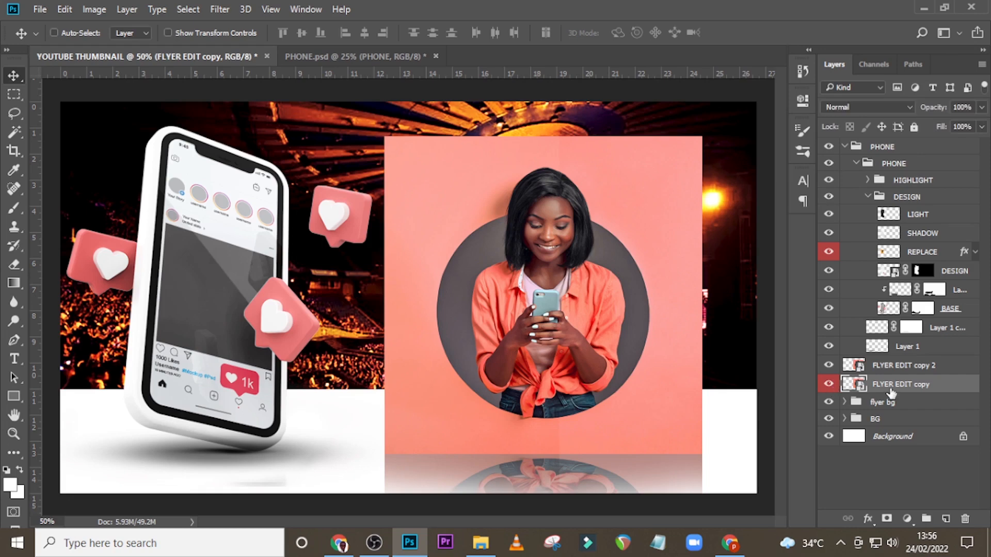
- Place the duplicated photo layer in the DESIGN group directly above REPLACE and move the photo left, partly over the phone
click(885, 369)
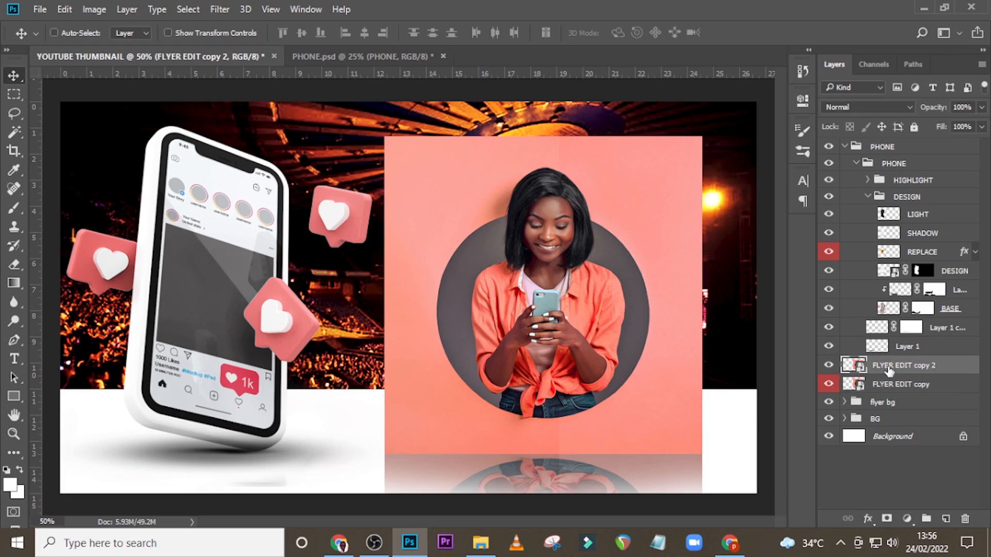
drag(888, 370, 895, 249)
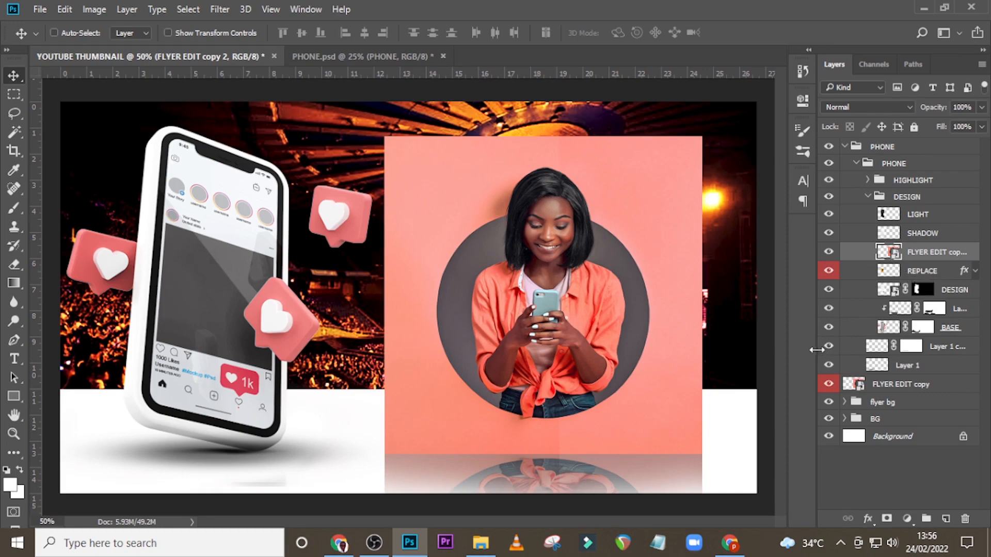
key(ctrl+plus)
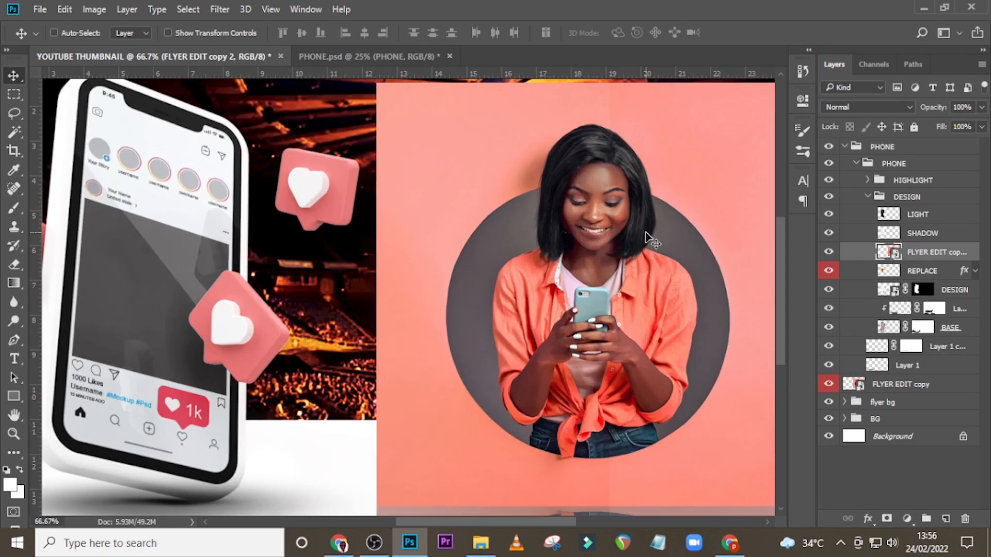
drag(600, 257, 395, 242)
- Rename the duplicated photo layer in the DESIGN group as "phone"
double_click(924, 252)
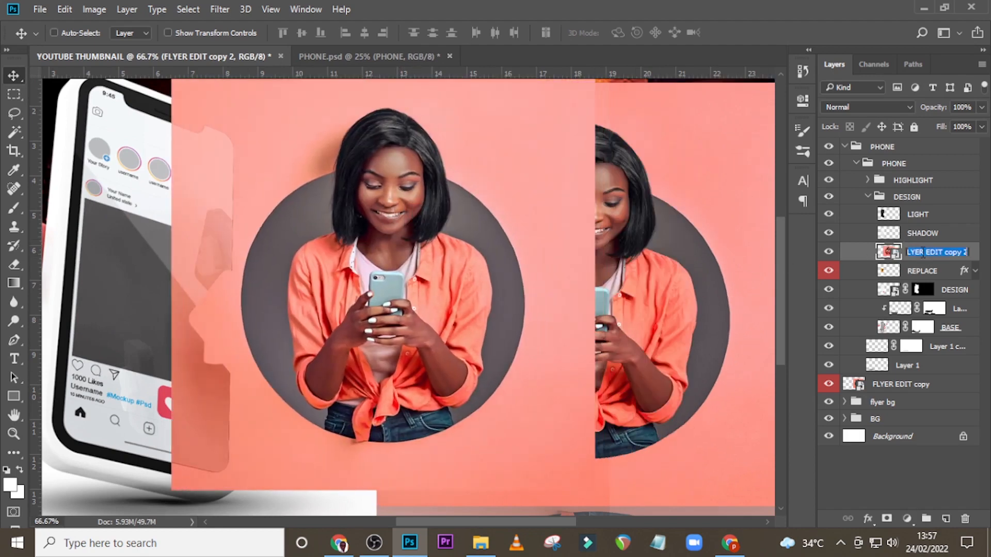
text(phon)
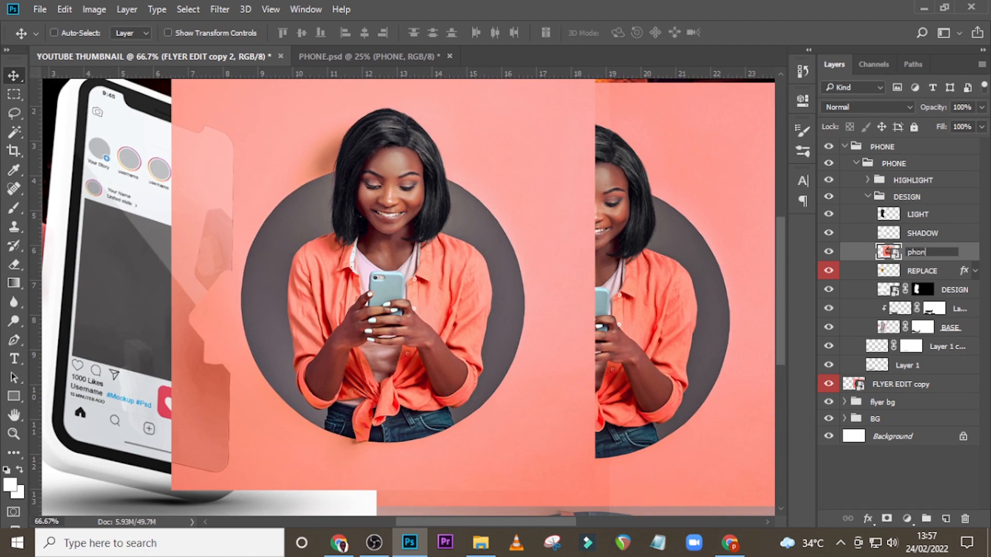
text(e)
key(Return)
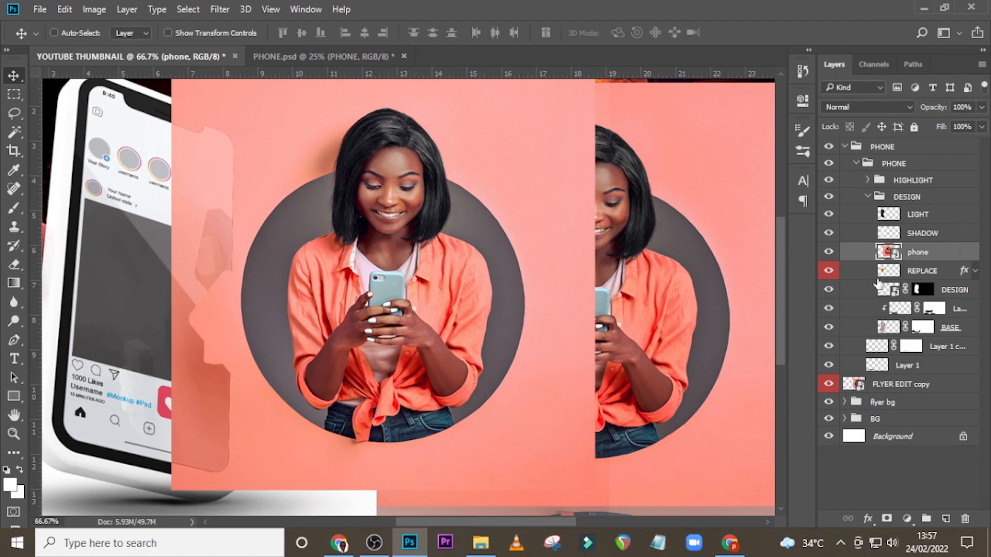
- Shift the phone photo slightly down and to the right, and lower its layer opacity to 65%
drag(389, 201, 419, 234)
click(981, 107)
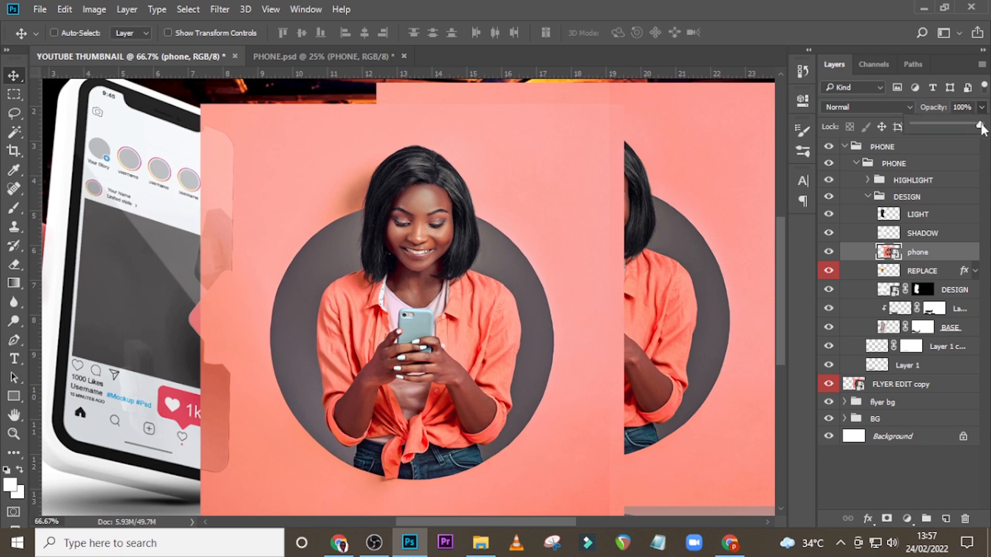
drag(981, 131, 957, 133)
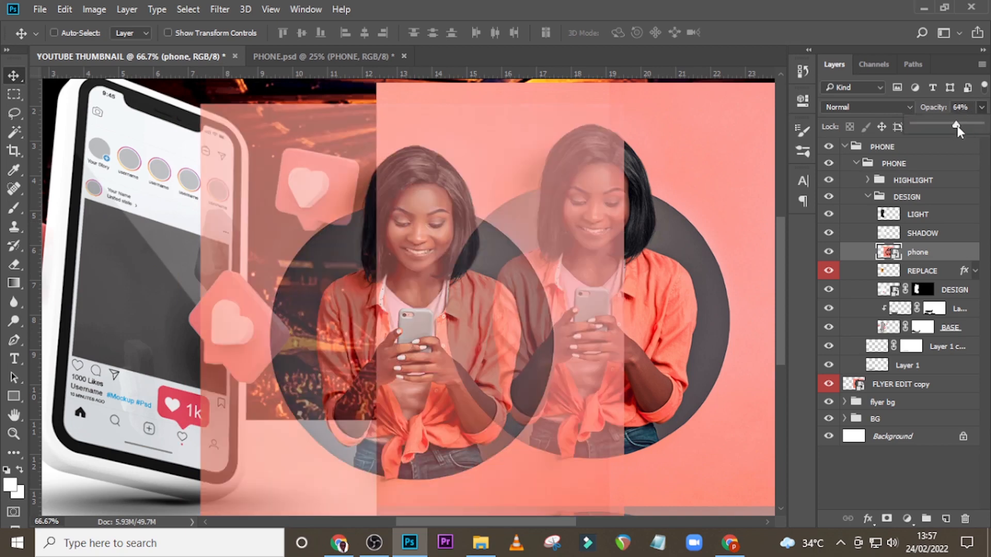
click(921, 253)
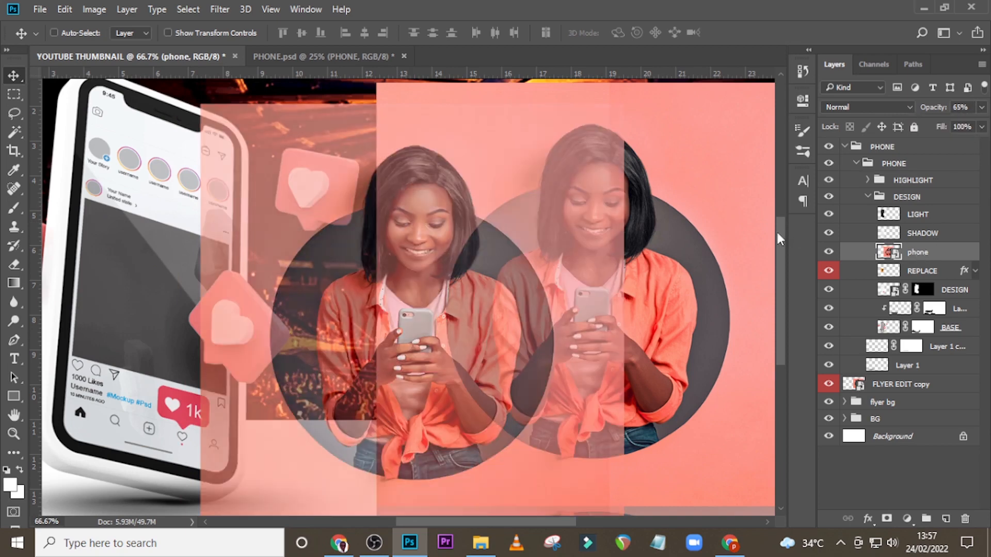
- Distort the phone photo so its four corners roughly fit the grey post area on the phone mockup's screen
key(ctrl+t)
right_click(364, 159)
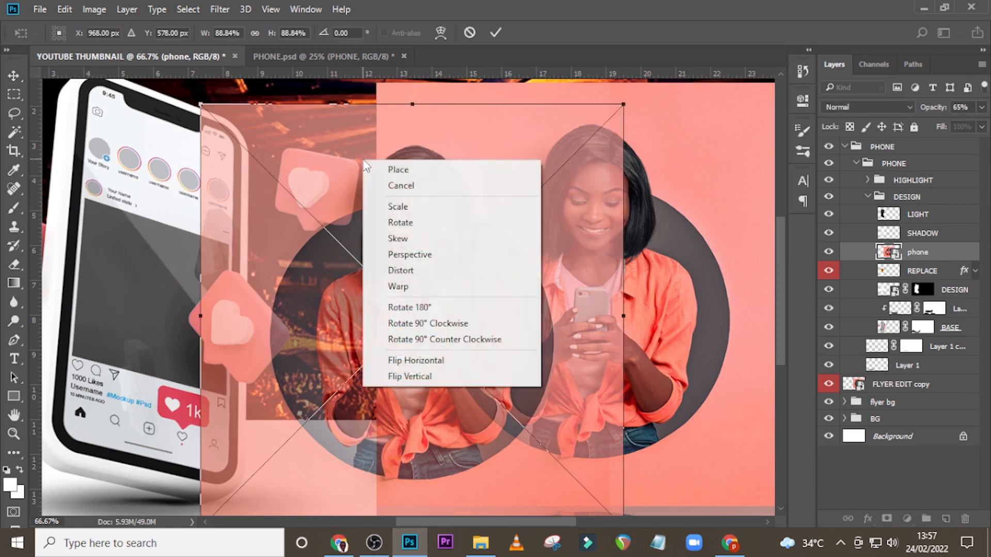
click(402, 270)
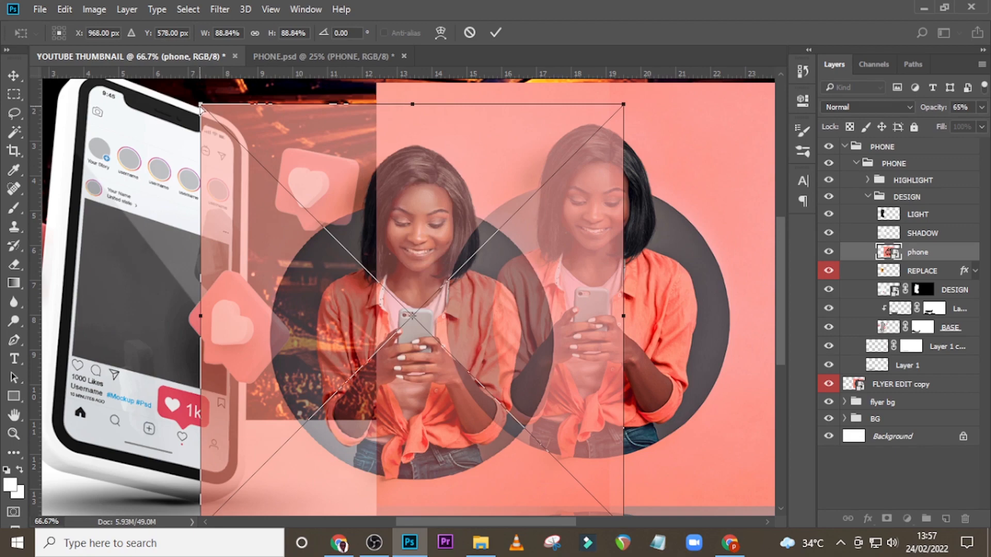
drag(201, 106, 89, 199)
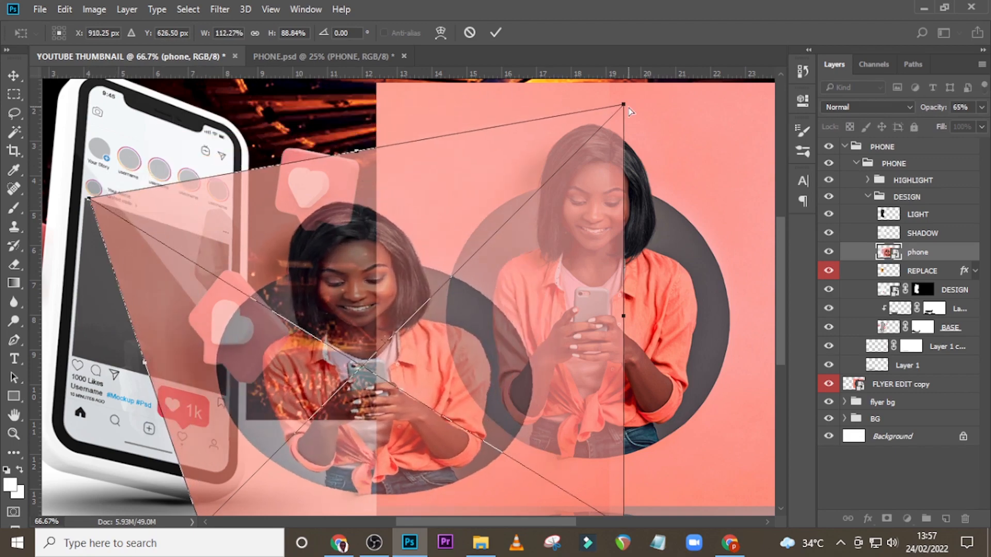
drag(624, 107, 261, 220)
scroll(410, 244, down, 2)
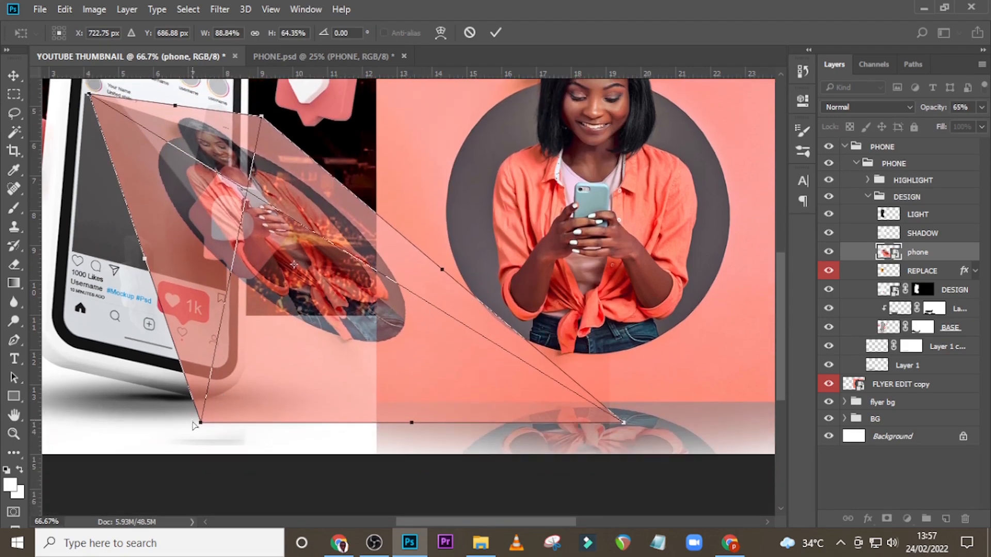
drag(202, 424, 72, 257)
drag(622, 424, 235, 294)
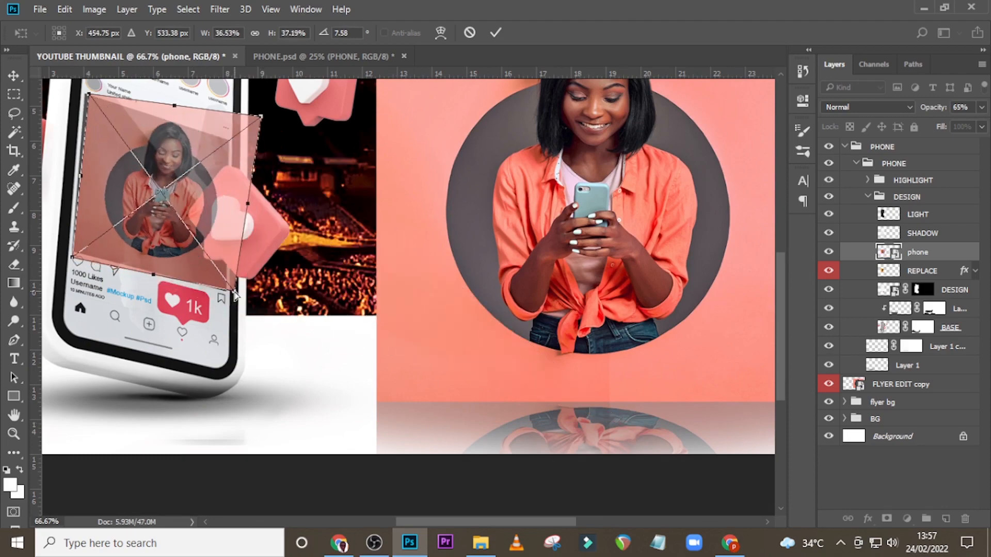
- Refine the distorted photo's corners at 200% zoom to match the edges of the mockup's post area, and apply the transform
key(ctrl+plus)
key(ctrl+plus)
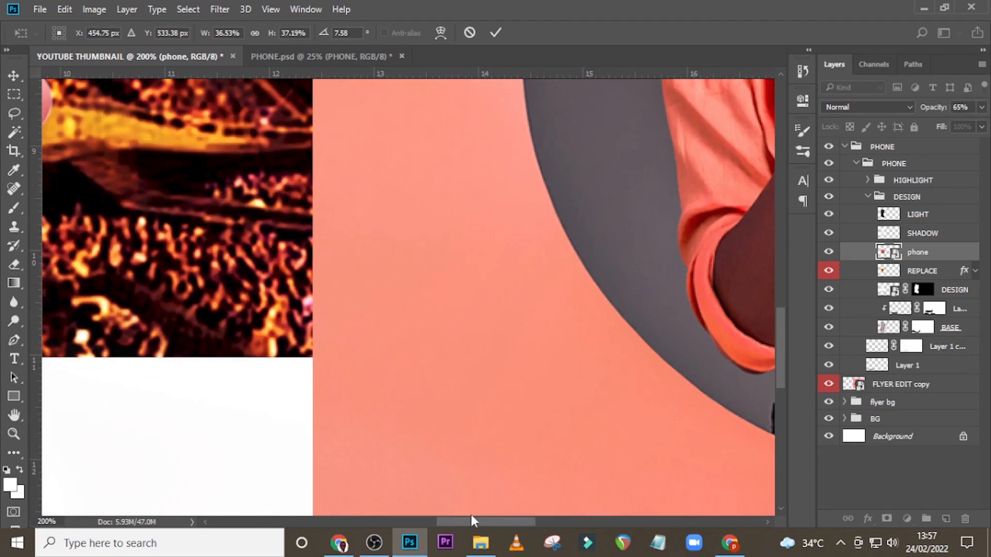
drag(471, 516, 386, 507)
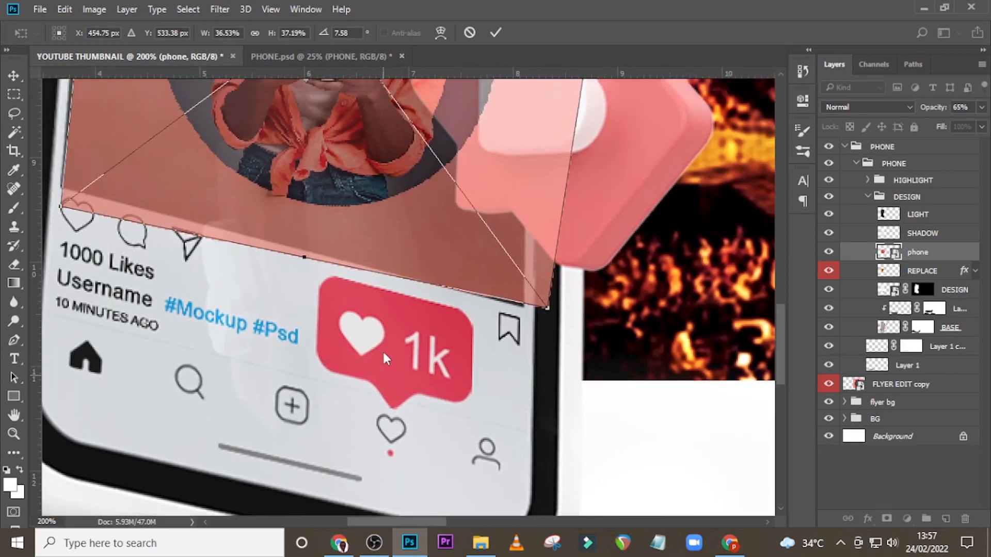
scroll(382, 350, up, 10)
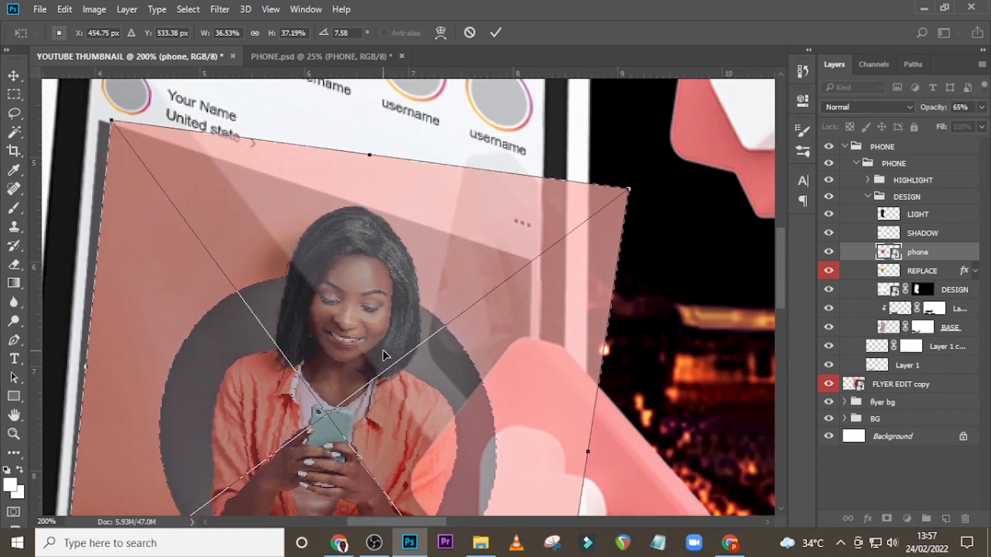
scroll(383, 351, up, 3)
drag(111, 155, 99, 155)
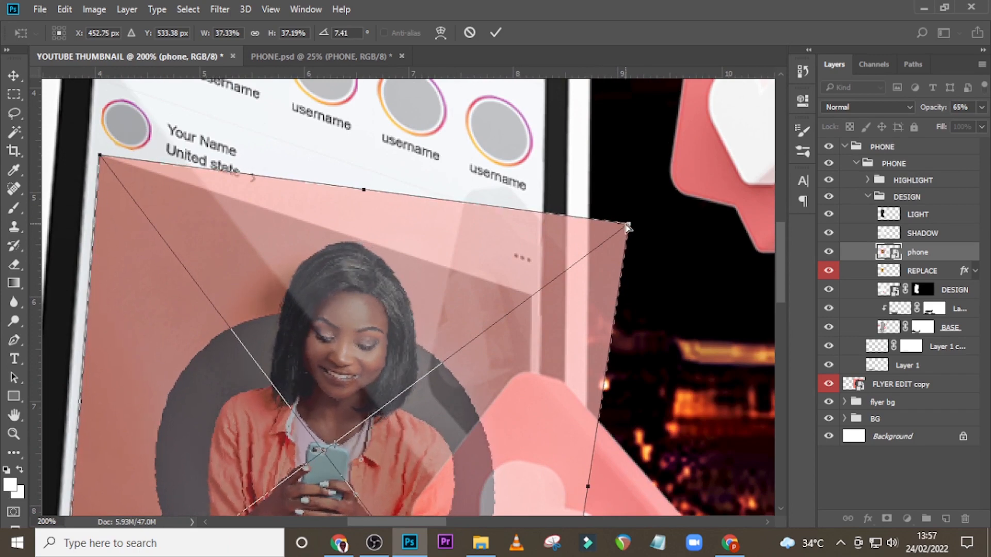
drag(629, 226, 533, 297)
scroll(537, 284, down, 6)
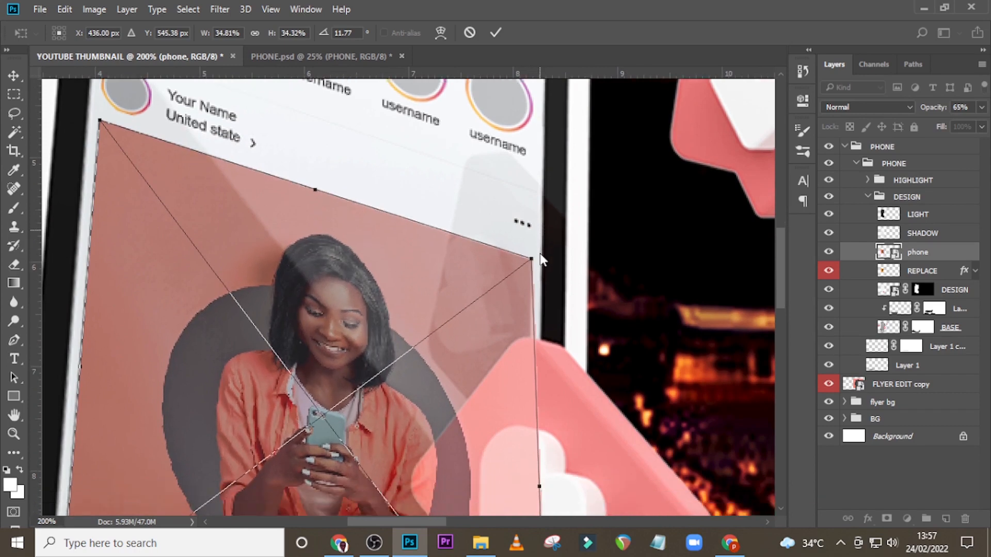
scroll(543, 268, down, 1)
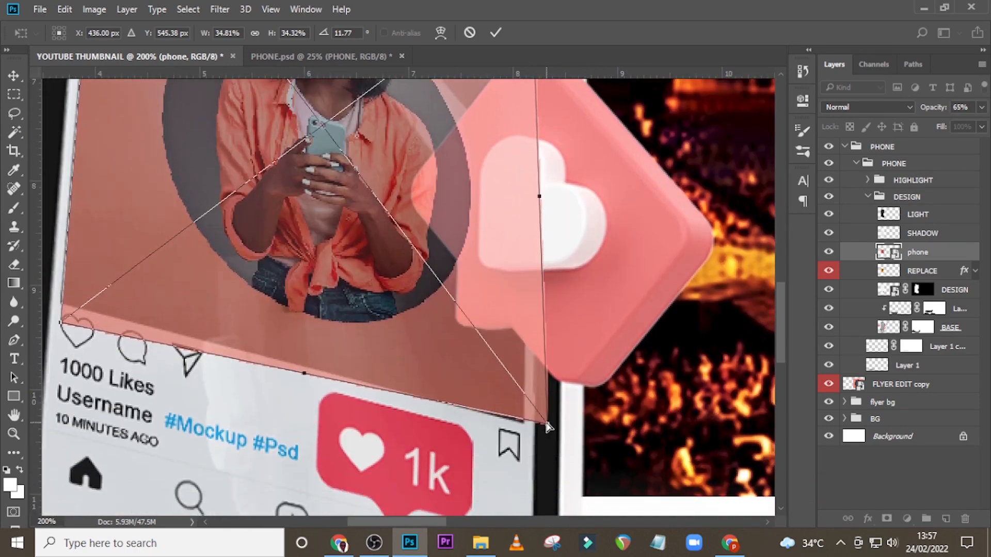
drag(549, 428, 523, 424)
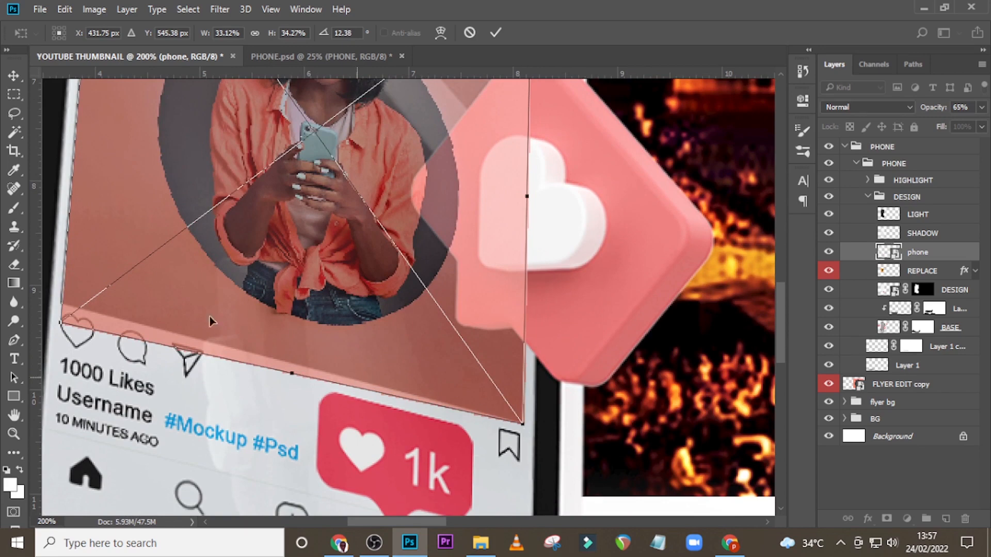
drag(61, 325, 58, 307)
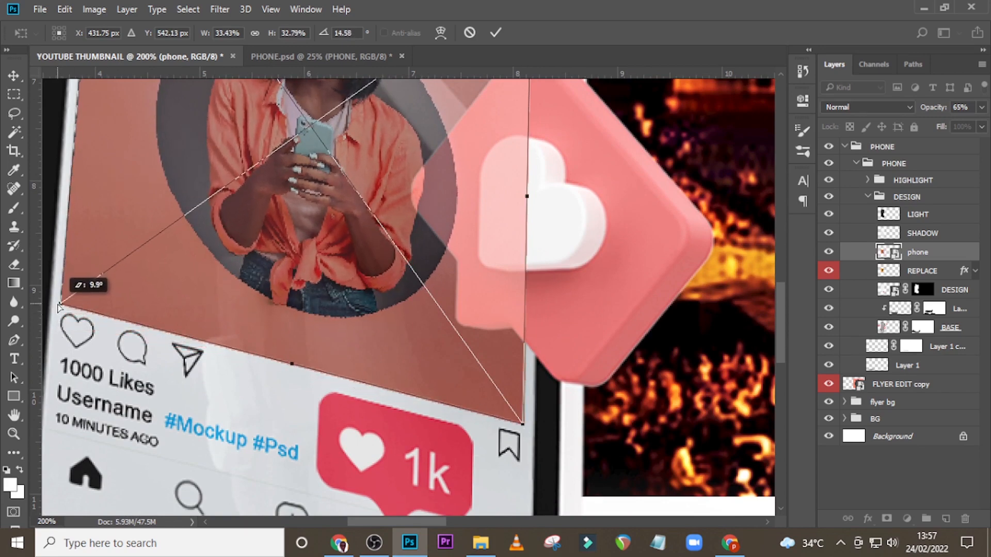
scroll(156, 267, up, 5)
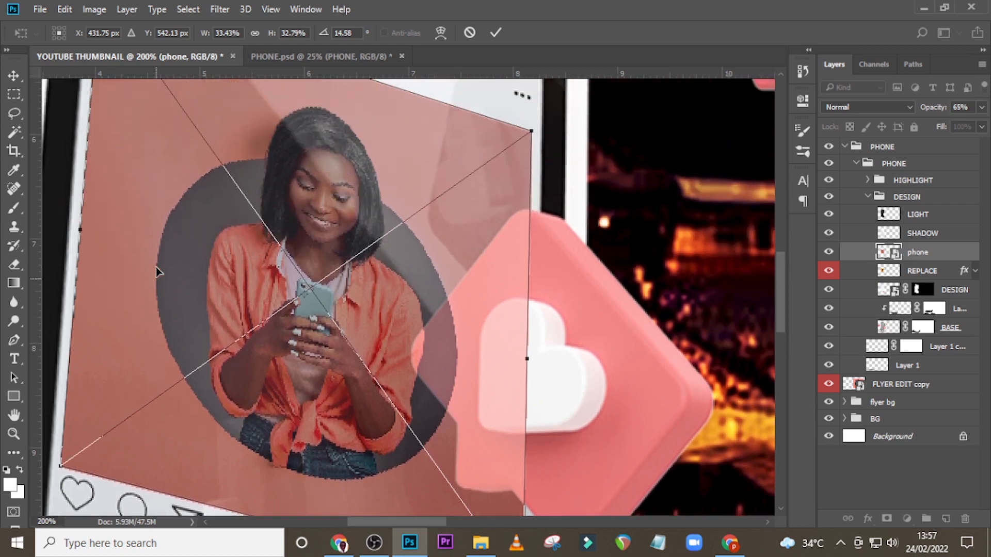
key(Return)
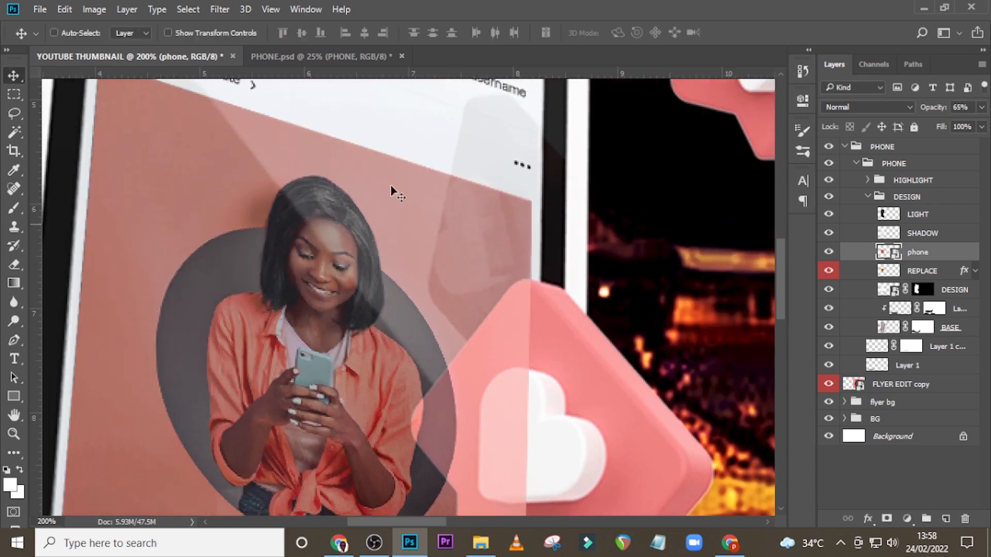
- Restore the phone layer's opacity to 100% and fit the whole thumbnail in view
click(982, 109)
drag(964, 123, 987, 128)
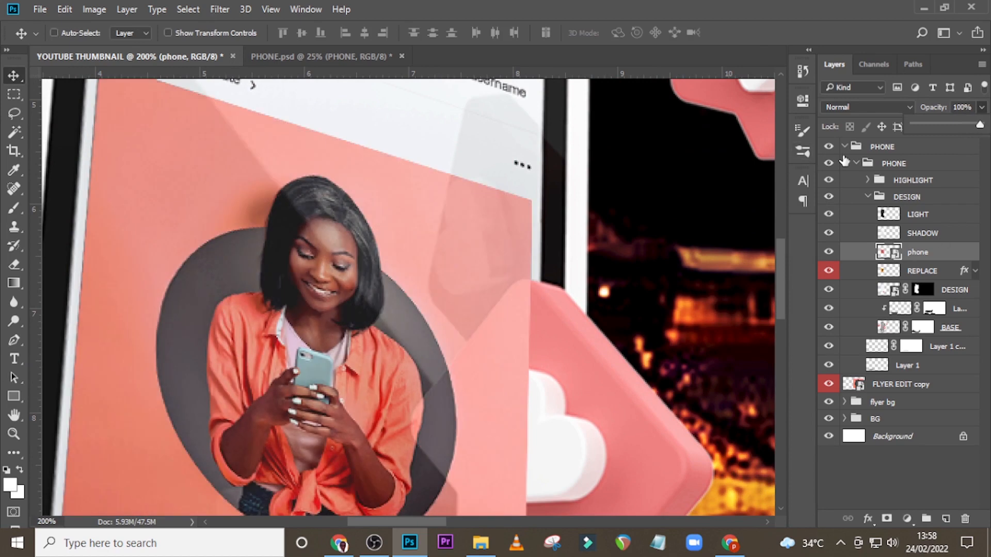
click(921, 256)
key(ctrl+0)
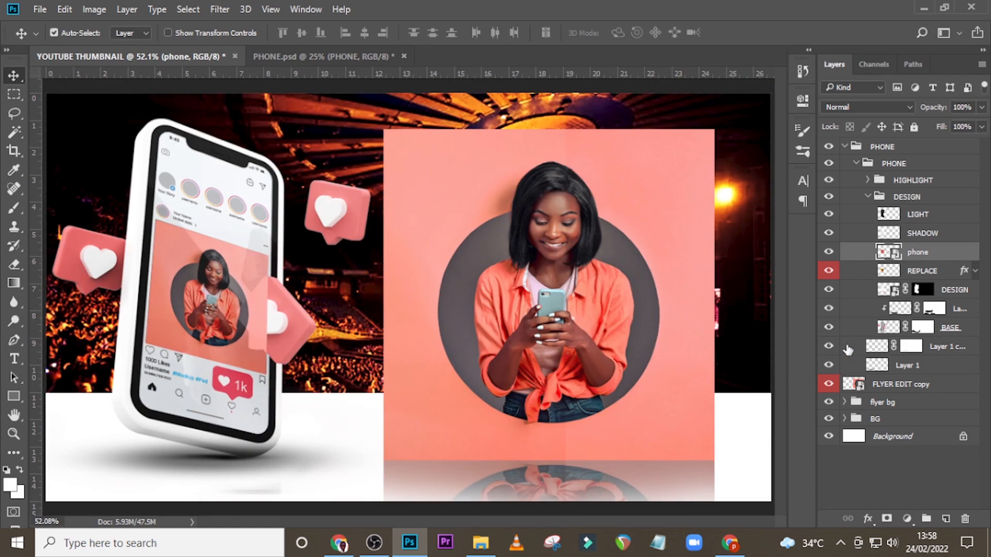
- Mask the phone layer with a selection of the REPLACE layer's shape, and delete the REPLACE layer
ctrl+click(889, 272)
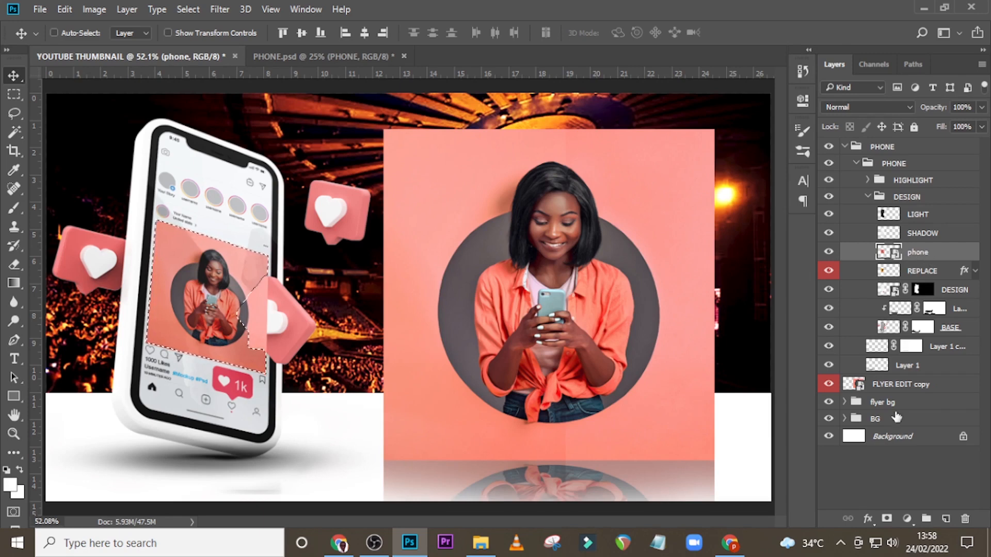
click(886, 520)
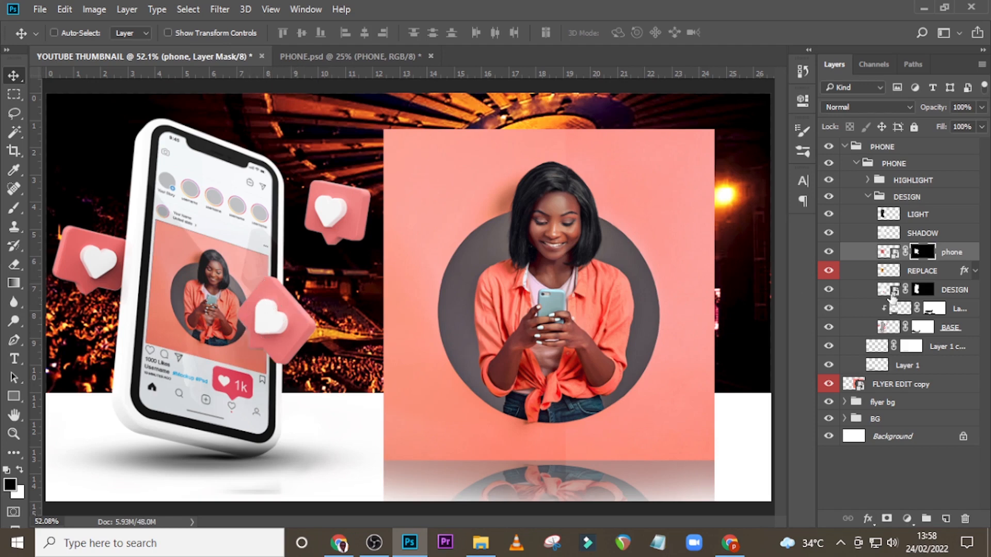
click(924, 274)
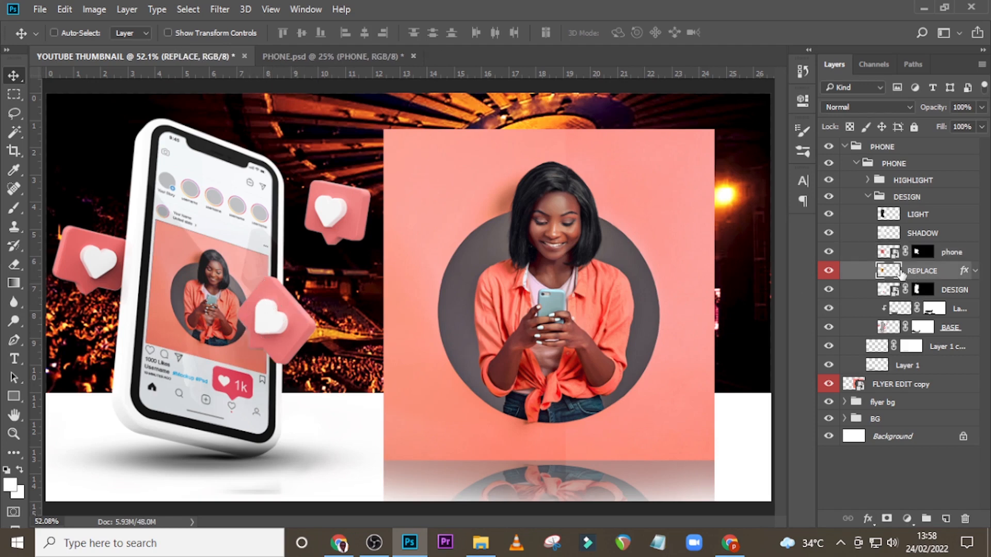
key(Delete)
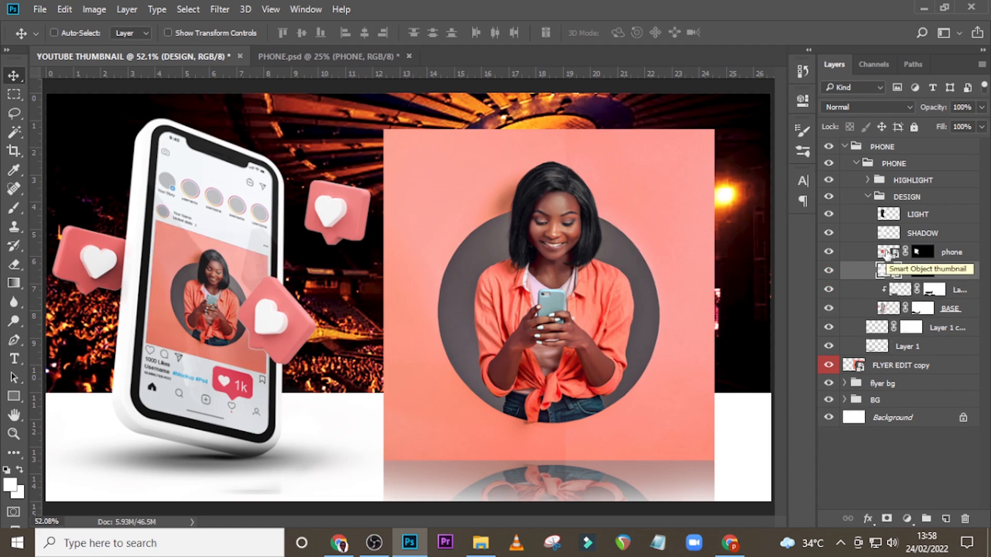
click(886, 253)
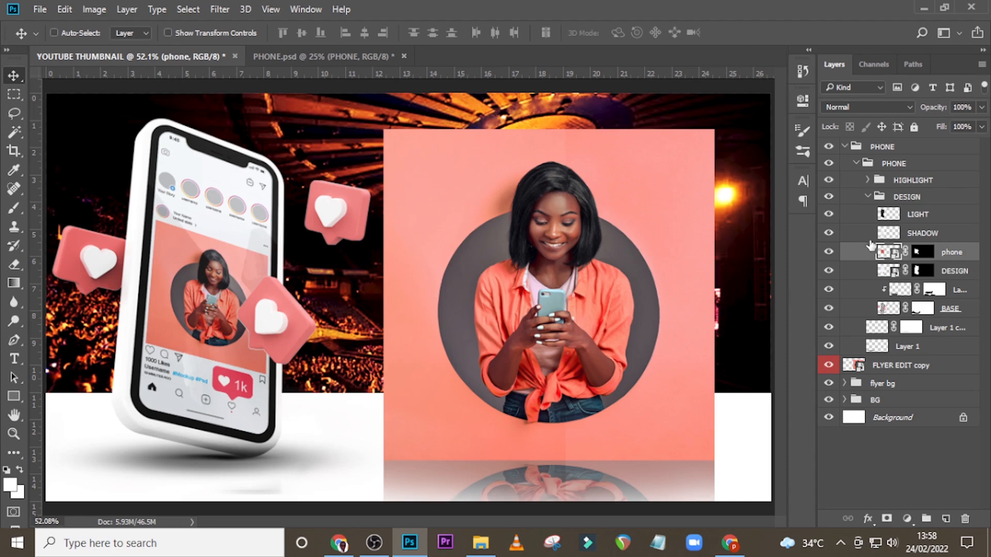
- Collapse the DESIGN subgroup and both nested PHONE groups
click(869, 198)
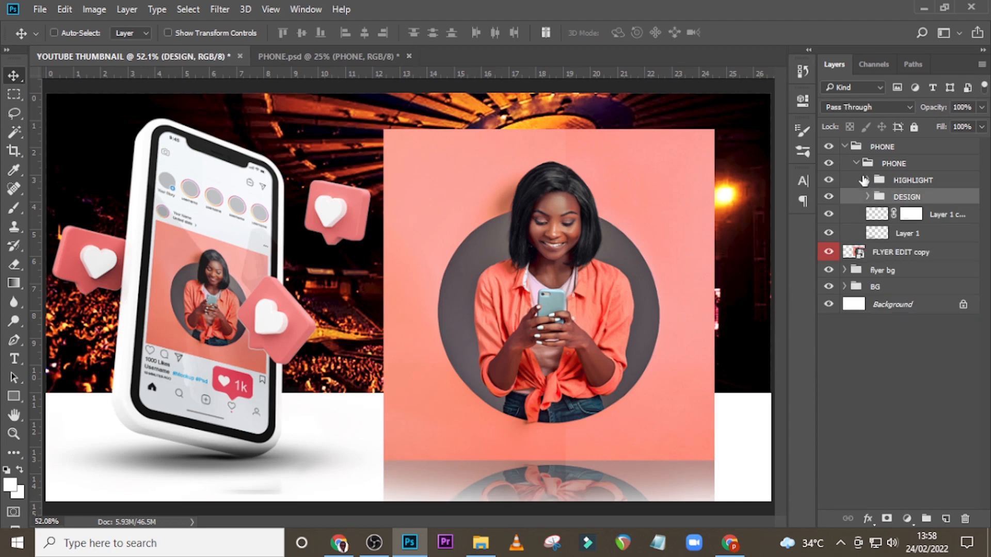
click(858, 164)
click(844, 147)
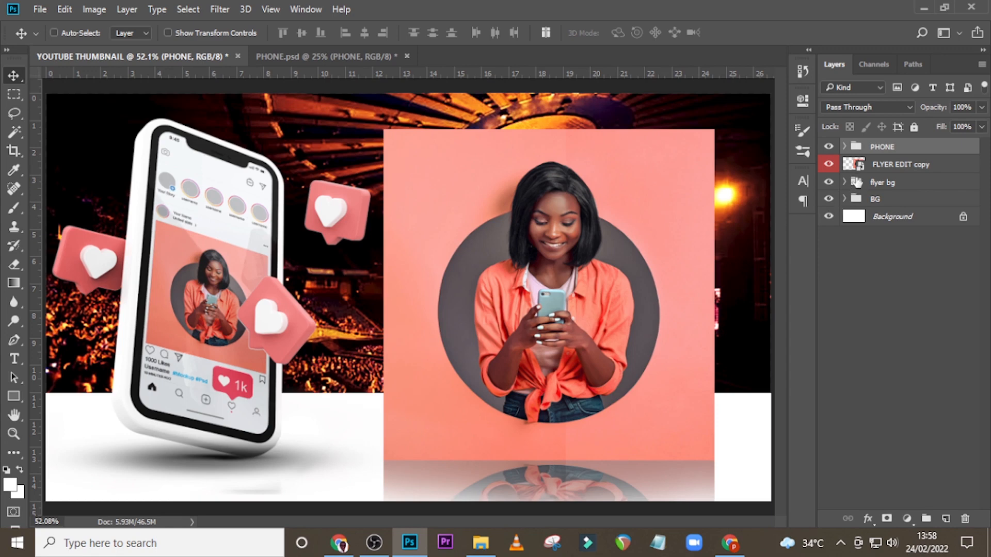
- Open the contents of the DESIGN smart object inside the PHONE group's DESIGN subgroup
click(845, 147)
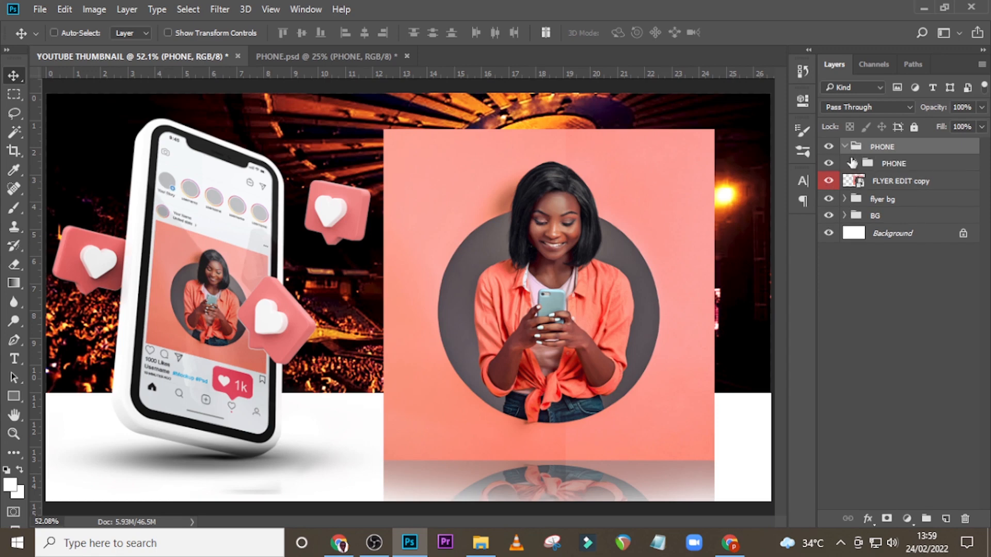
click(857, 164)
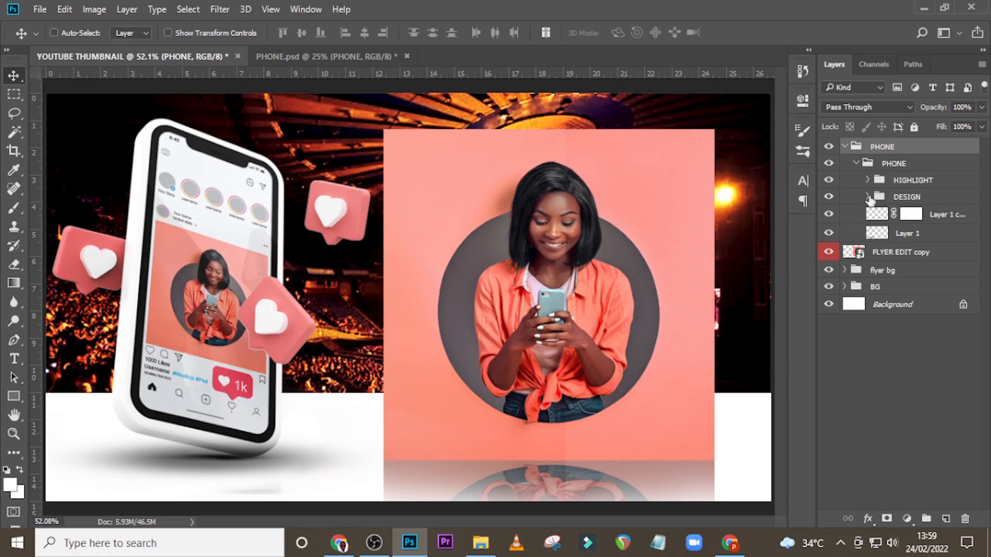
click(867, 197)
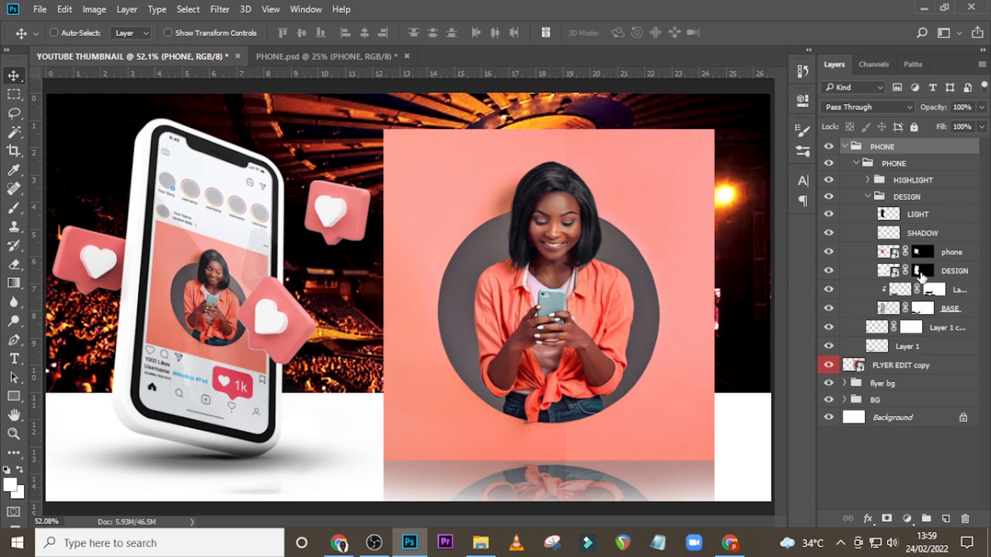
click(884, 277)
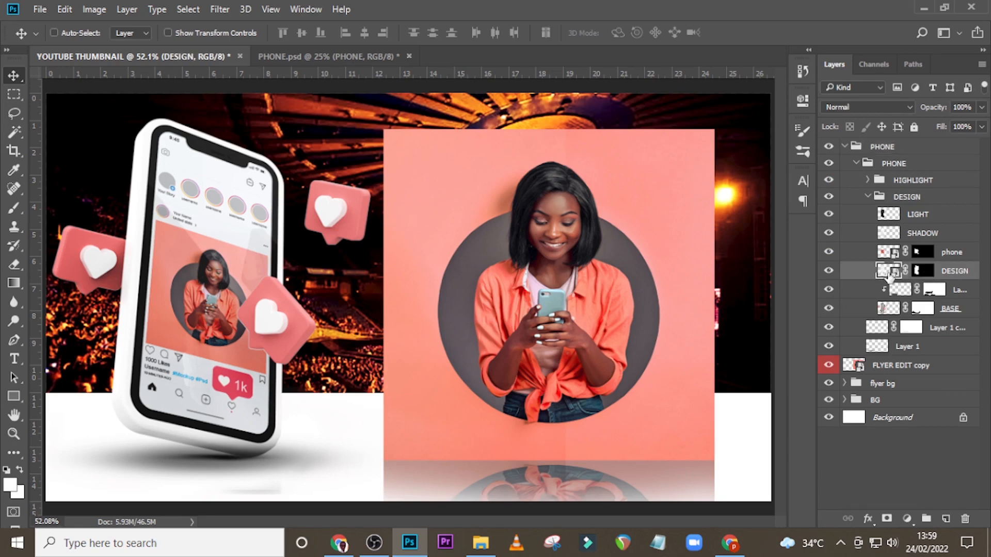
double_click(888, 271)
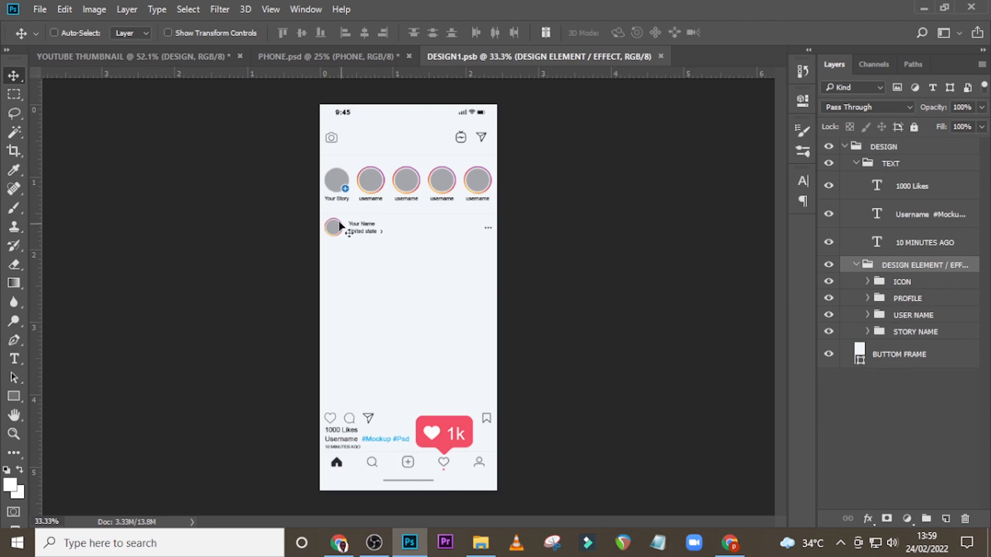
- Replace the "Your Name" text in the PROFILE group with the account owner's full name
click(829, 298)
click(829, 299)
click(868, 298)
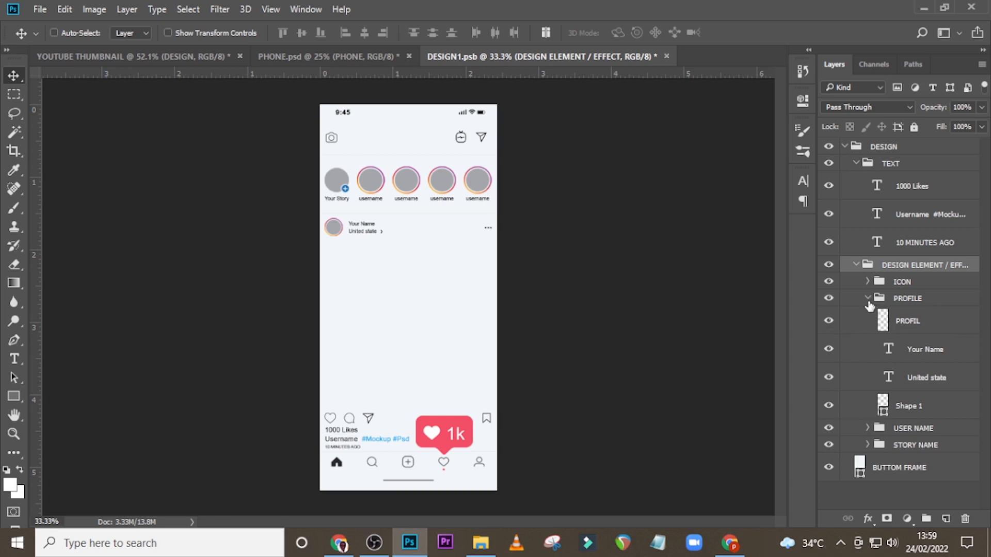
double_click(888, 349)
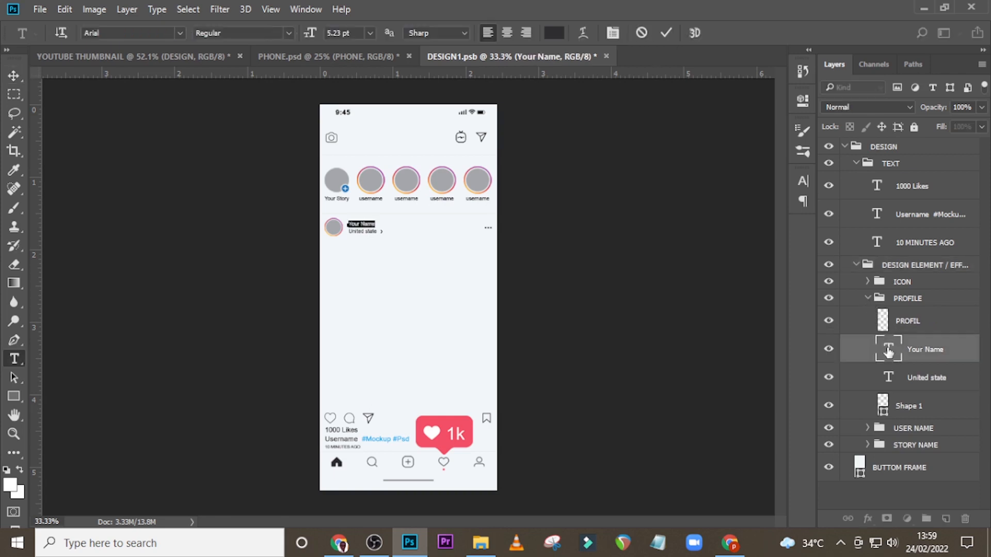
text(Gren)
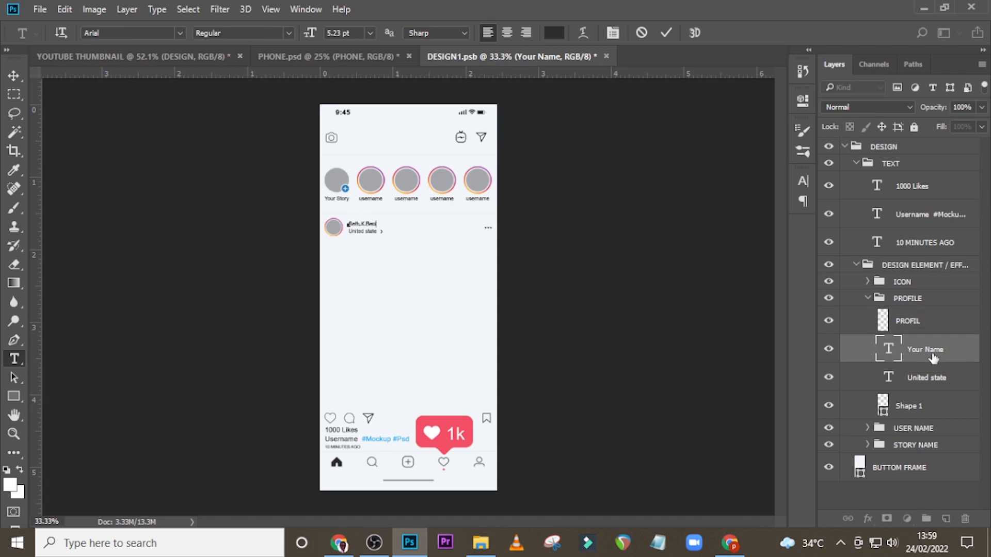
click(933, 356)
- Place 3.jpg directly above the PROFIL layer and shrink it to about 3% over the post's profile circle
click(908, 406)
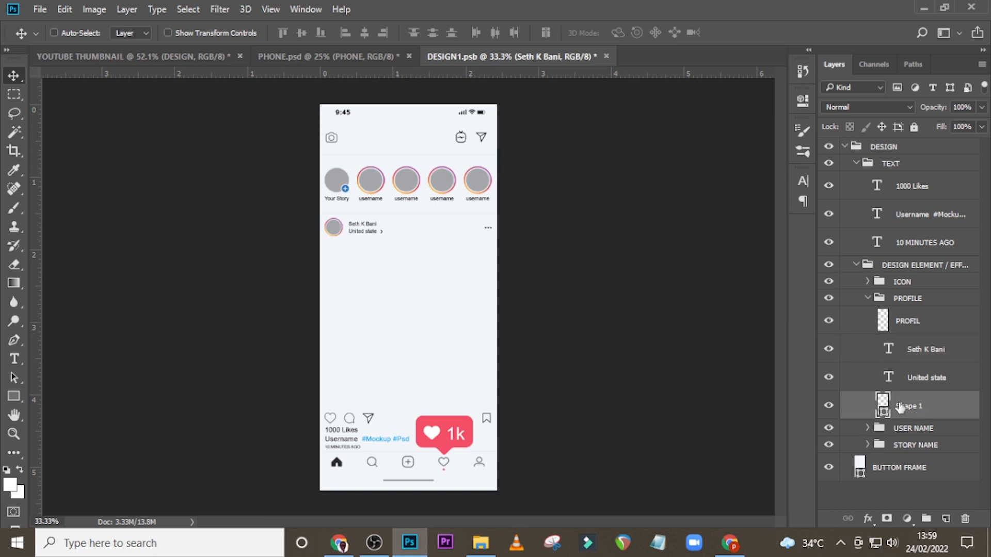
click(829, 406)
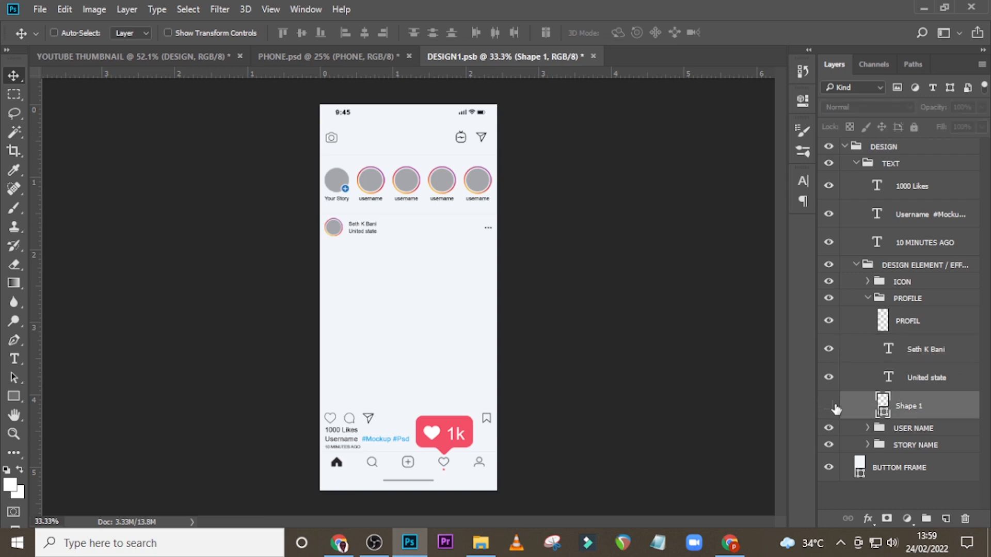
click(835, 407)
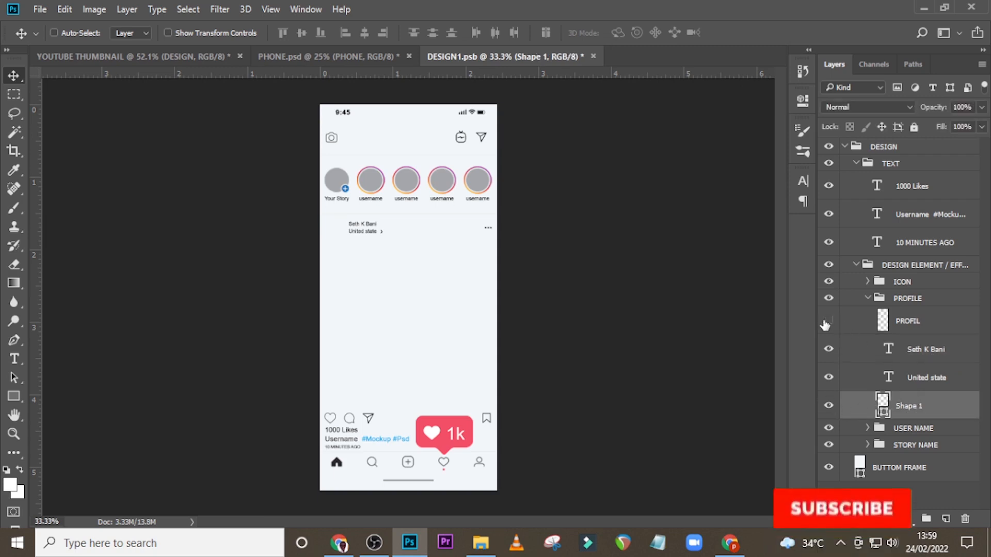
click(915, 329)
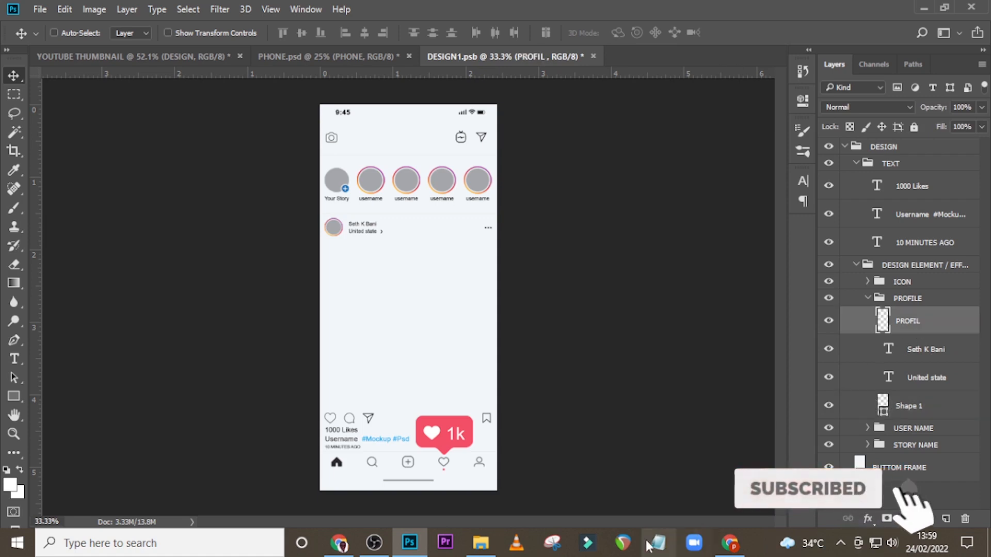
click(481, 543)
drag(286, 158, 343, 261)
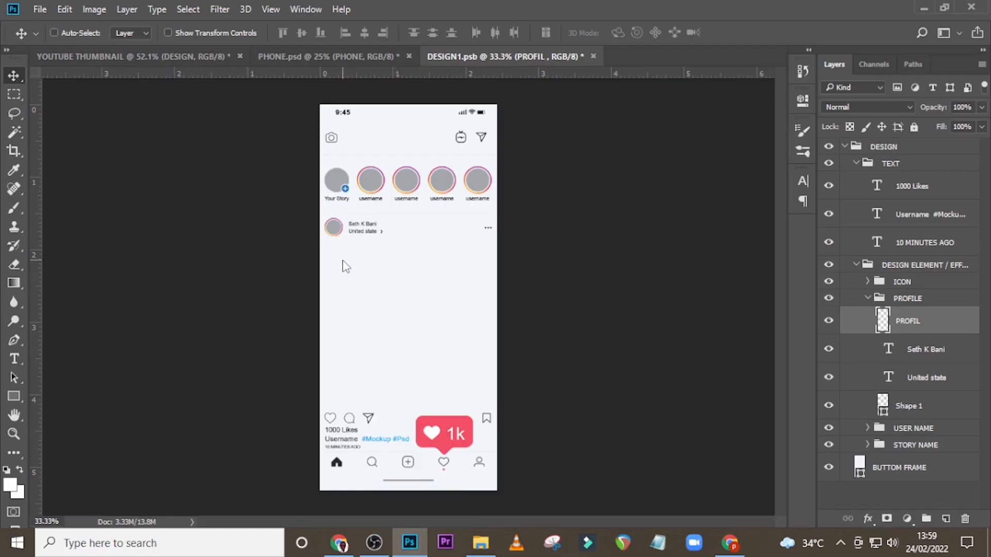
drag(430, 346, 347, 239)
key(Return)
- Clip the placed photo to the PROFIL layer and scale it to 1.83% so it fits the circle
right_click(913, 320)
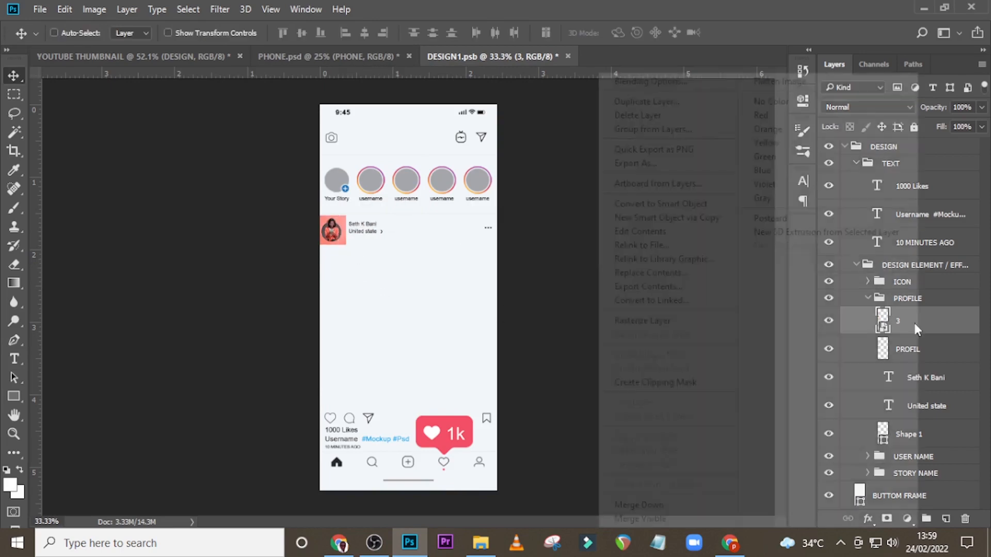
click(640, 383)
key(ctrl)
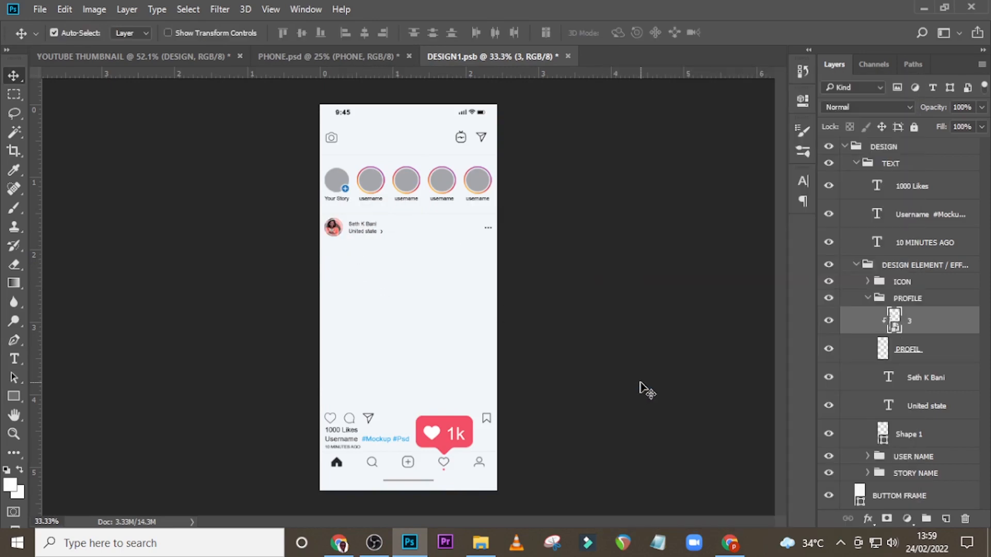
key(ctrl+plus)
key(ctrl+plus)
key(ctrl+plus)
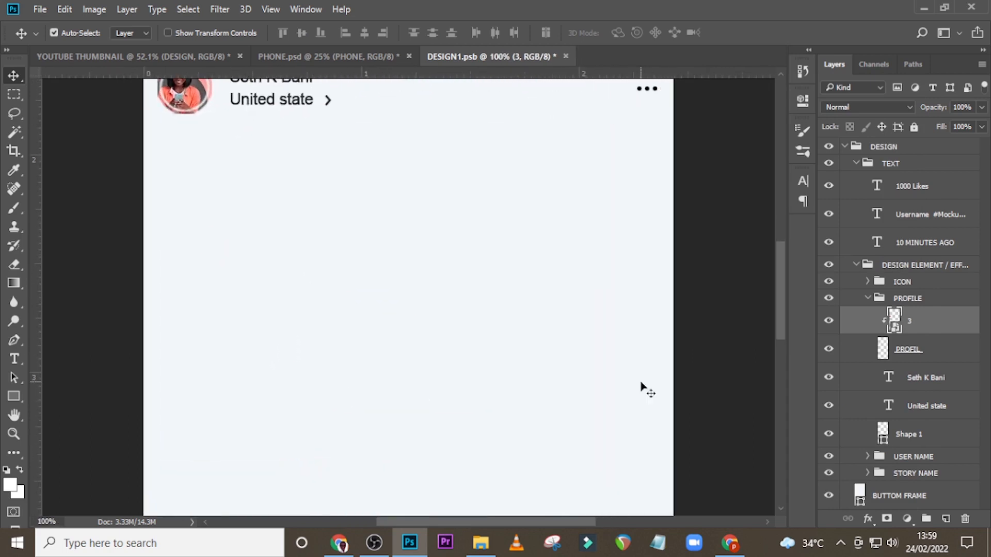
scroll(447, 247, up, 3)
key(ctrl+t)
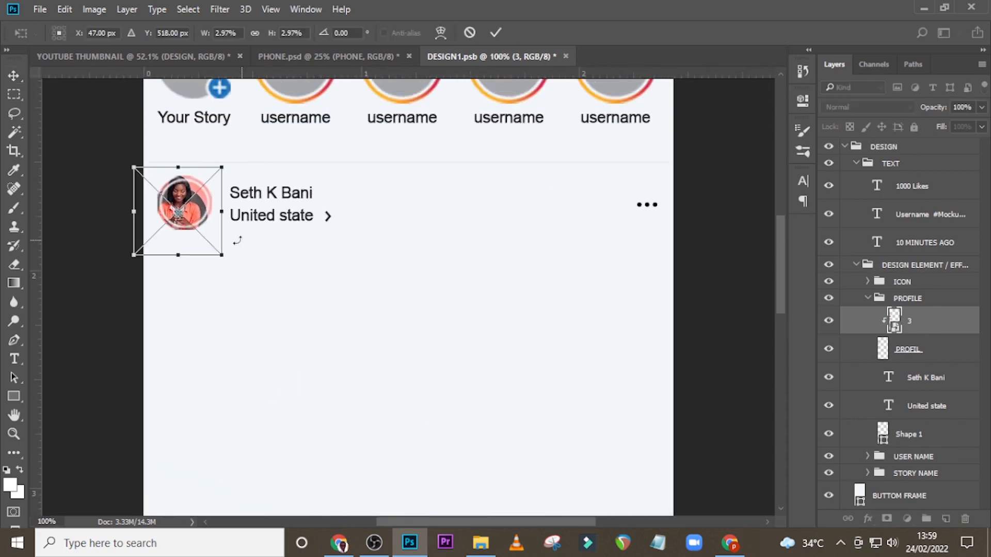
drag(221, 256, 195, 214)
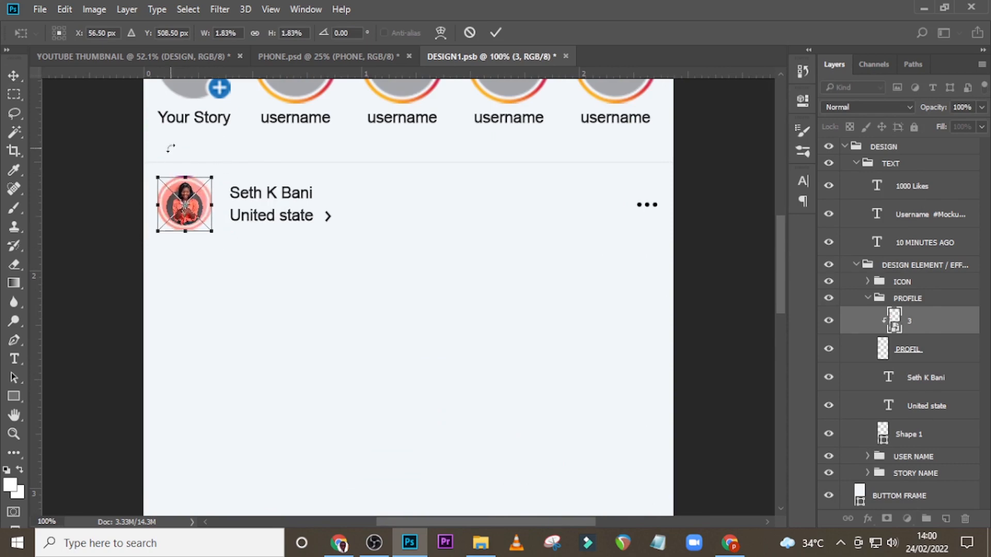
key(Return)
- Save and close DESIGN1.psb, and collapse the DESIGN subgroup in the thumbnail
key(ctrl+s)
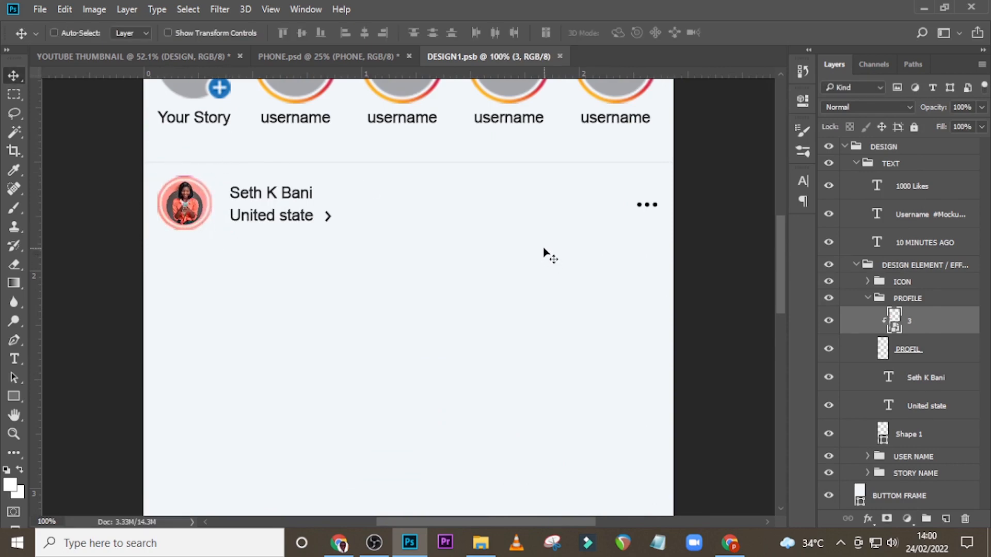
click(560, 56)
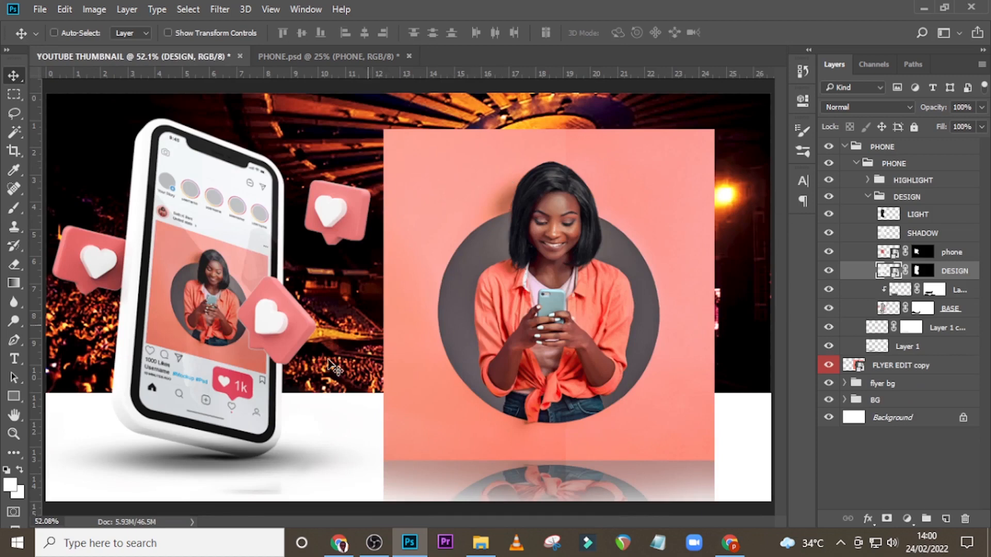
key(ctrl+plus)
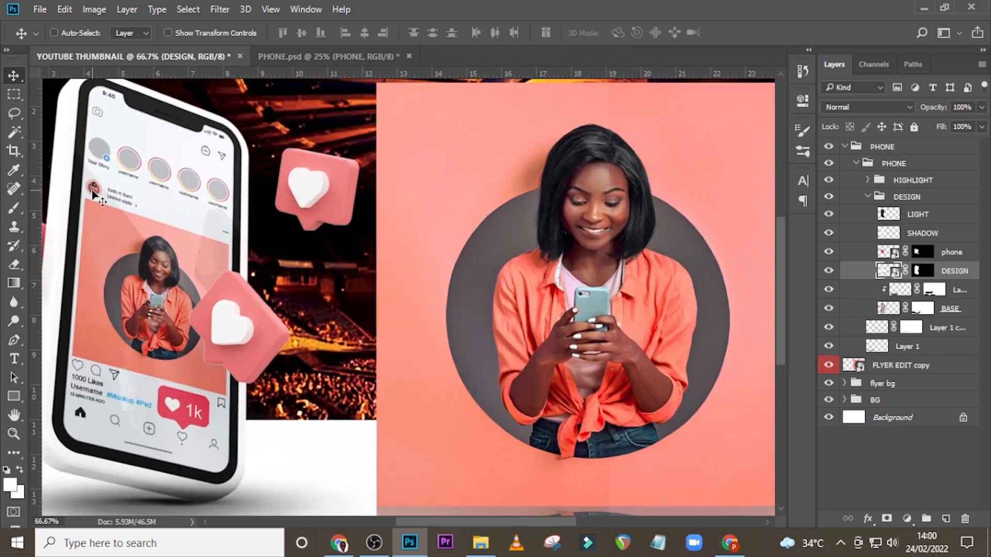
click(868, 197)
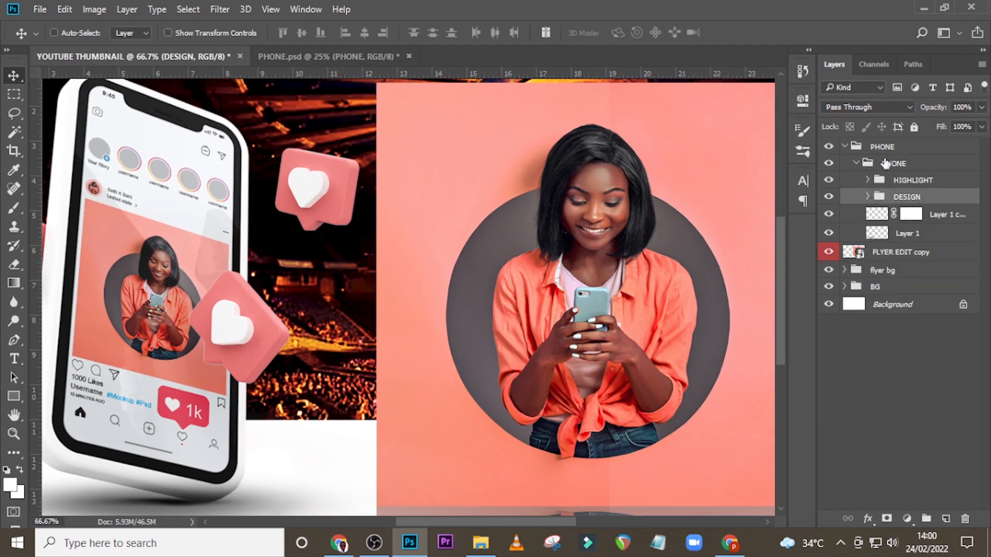
- Close PHONE.psd and collapse the outer PHONE group in the thumbnail document
click(398, 56)
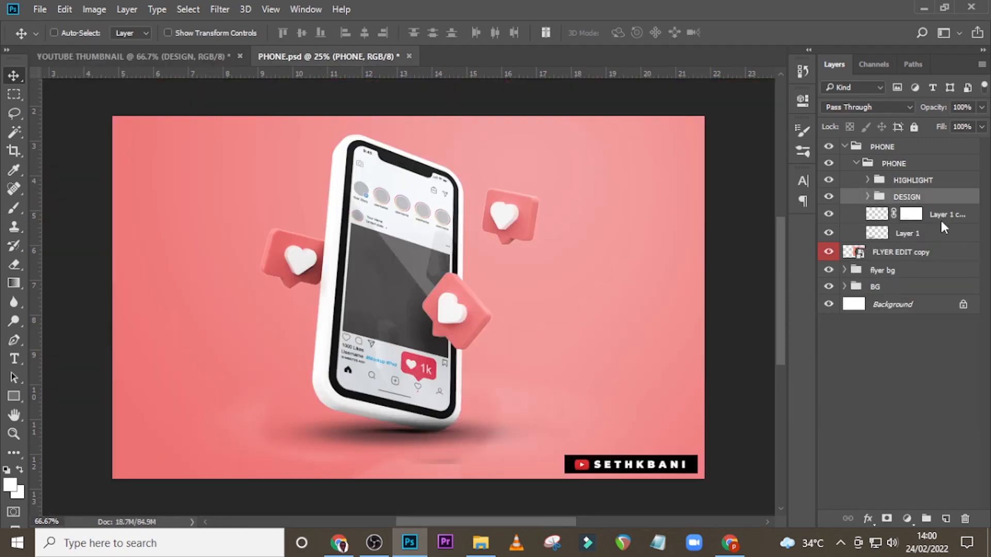
click(844, 147)
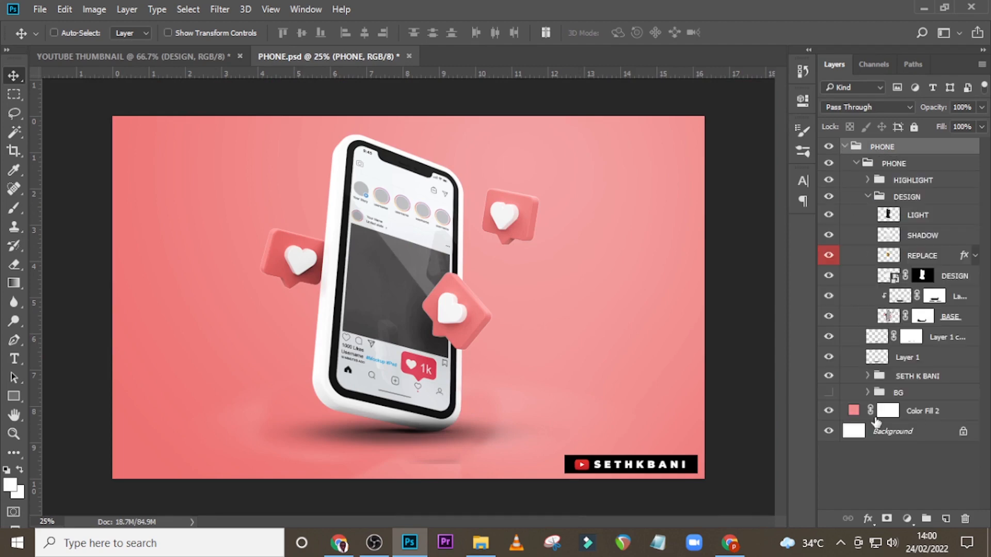
click(410, 56)
click(438, 203)
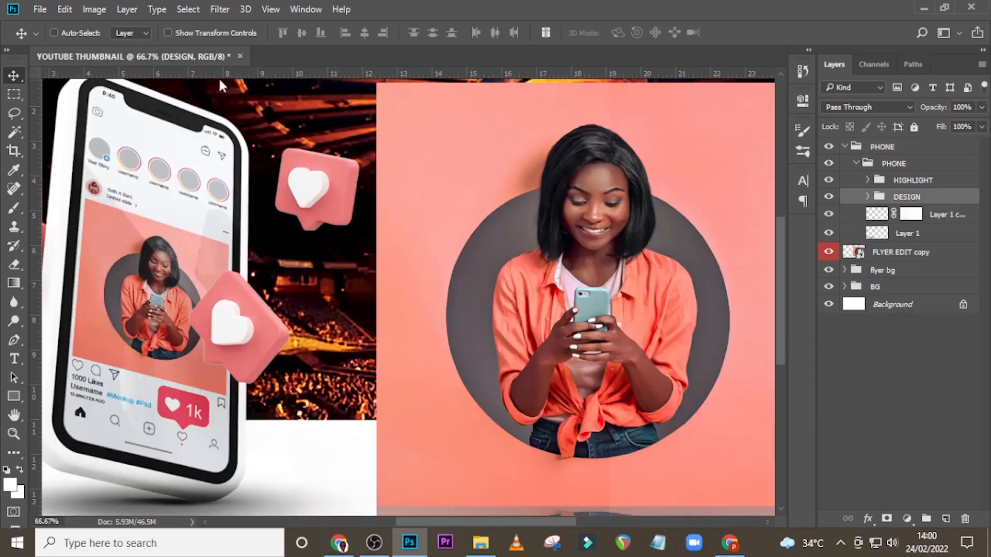
scroll(317, 109, down, 2)
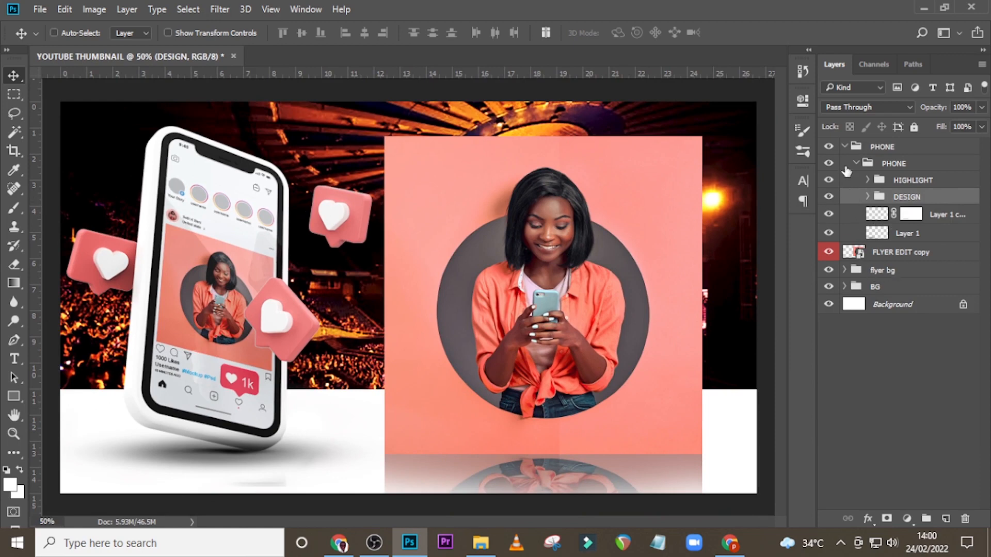
click(847, 147)
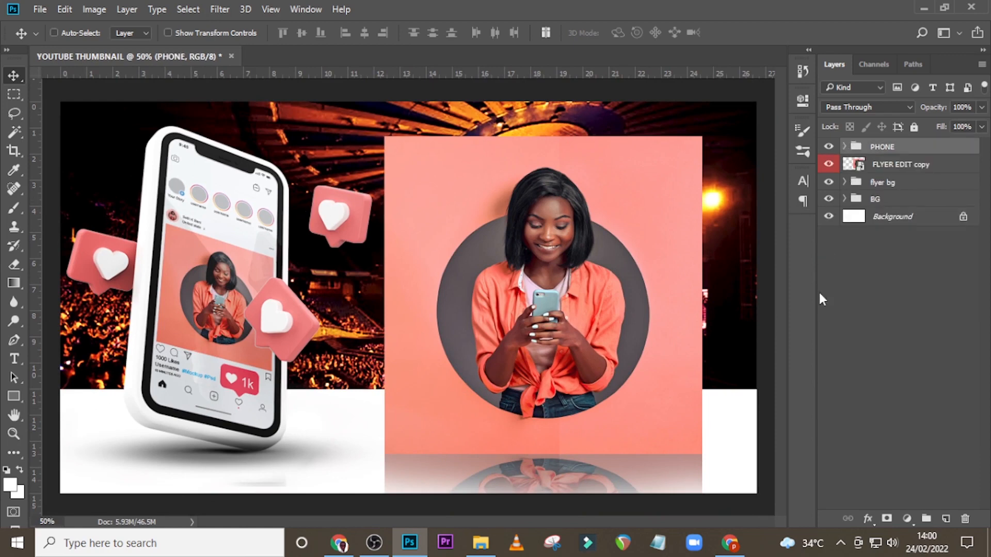
- Open the contents of the FLYER EDIT copy smart object and place the yellow-background beatsnoop photo from the THUMBNAIL folder in it
double_click(854, 166)
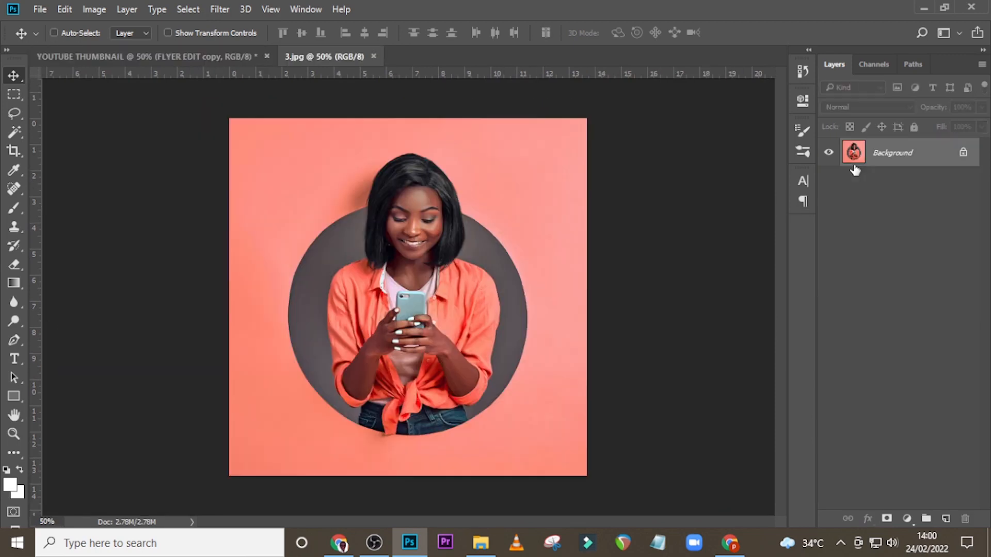
click(490, 554)
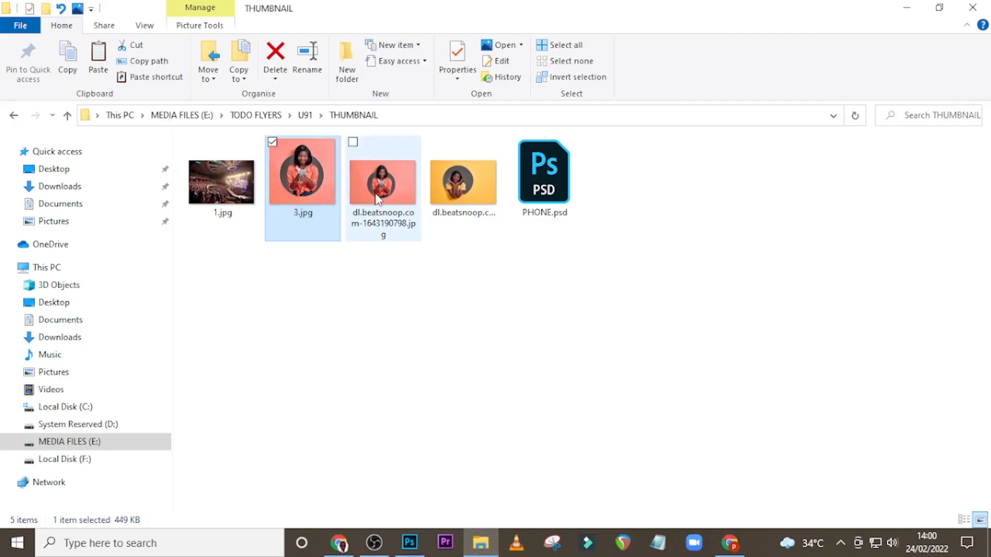
click(452, 199)
drag(452, 199, 434, 343)
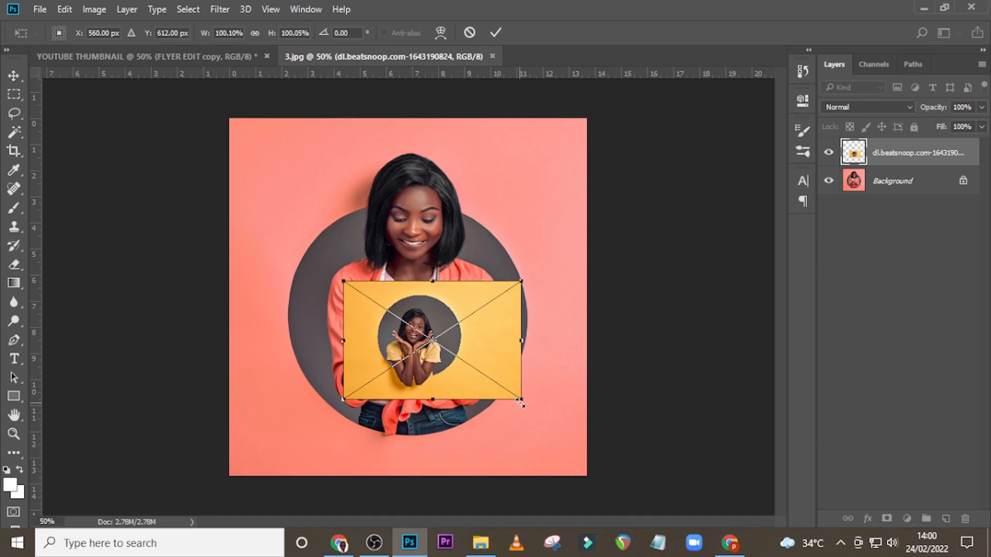
- Scale the yellow photo to about 316% to cover the whole canvas, and shift it so the woman and circle are roughly centred
drag(521, 404, 657, 489)
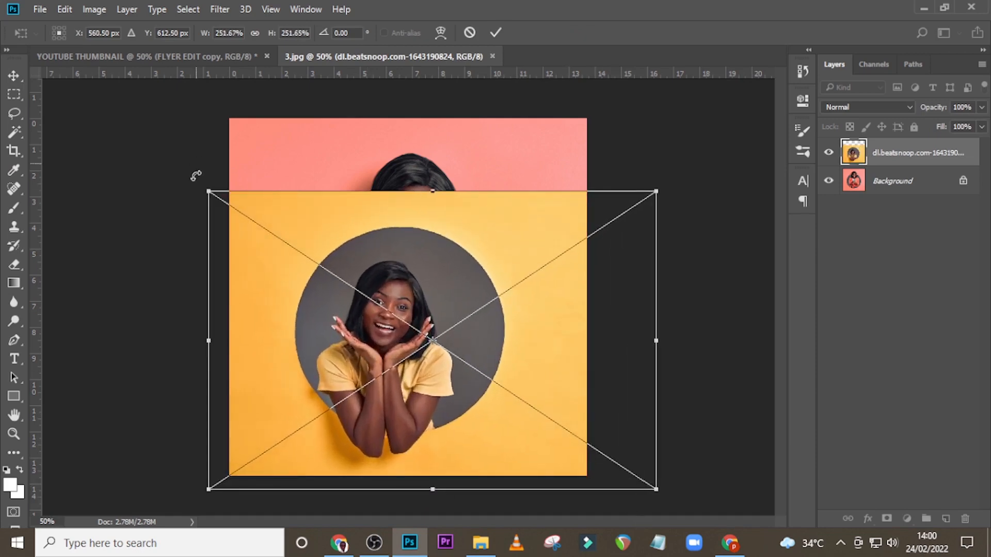
drag(205, 192, 93, 114)
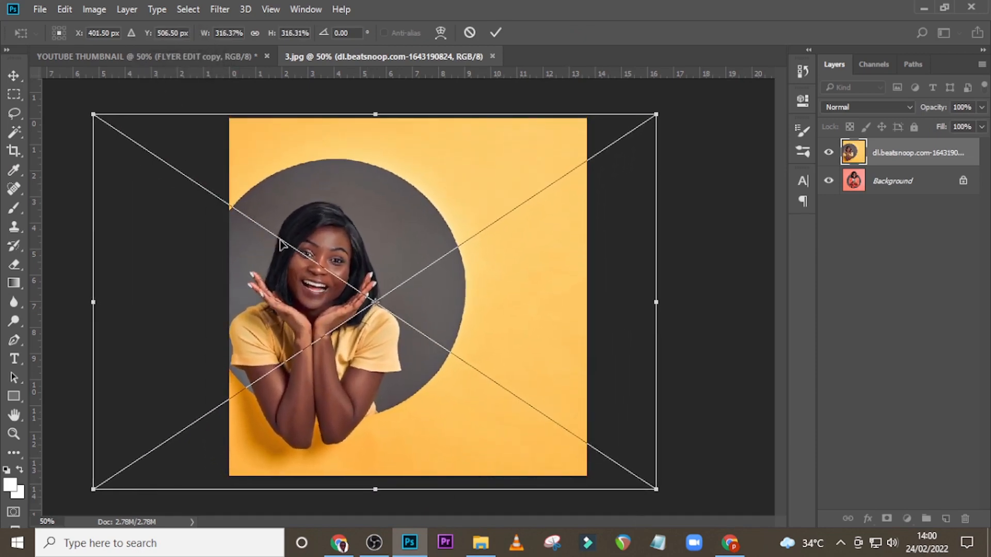
drag(343, 260, 395, 262)
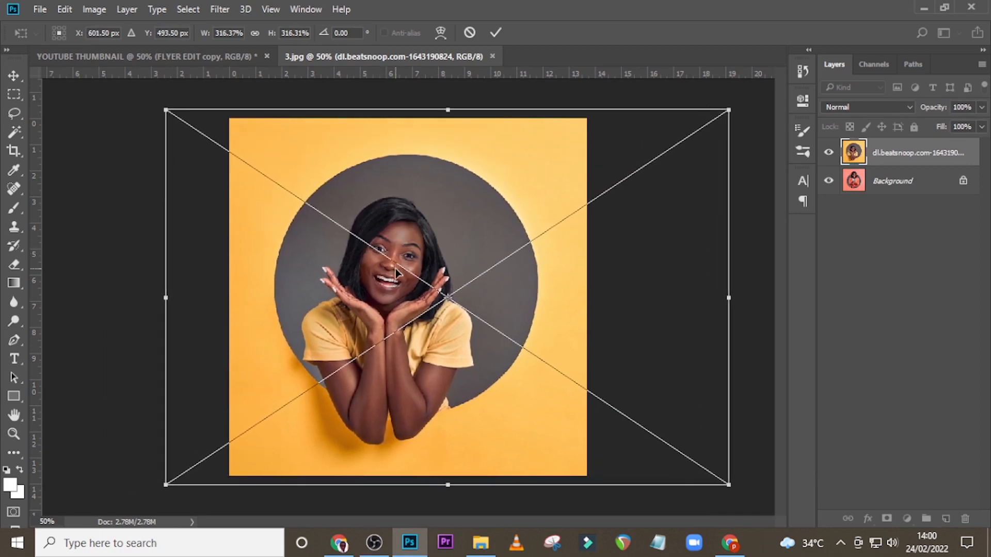
key(Return)
key(Right)
key(Right)
key(Right)
key(Right)
key(Right)
key(Right)
key(Right)
key(Right)
key(Right)
key(Right)
key(Right)
key(Right)
key(Right)
key(Right)
key(Right)
key(Right)
key(Right)
key(Right)
key(Right)
key(Right)
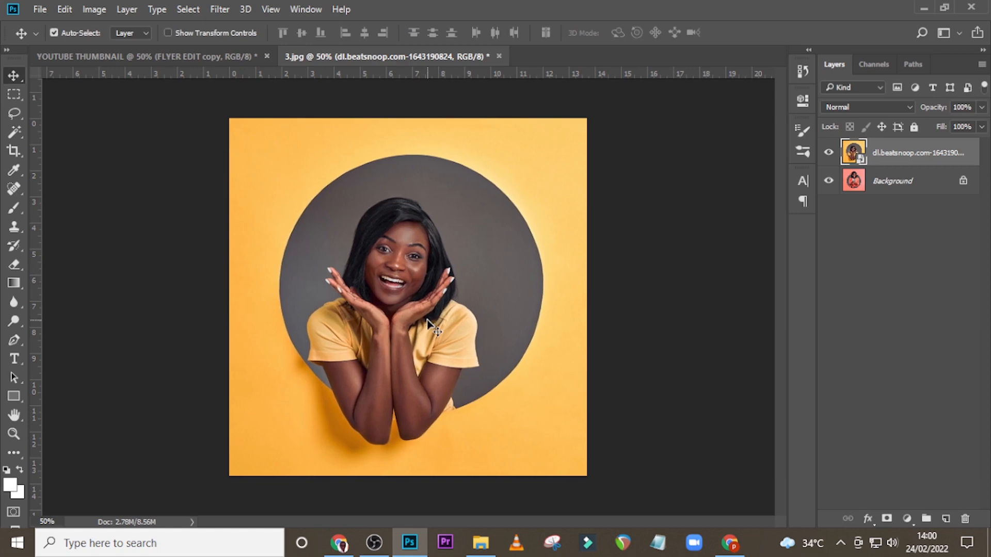
- Flatten the image, save 3.jpg and close it to update the thumbnail
key(ctrl+s)
click(493, 239)
right_click(927, 153)
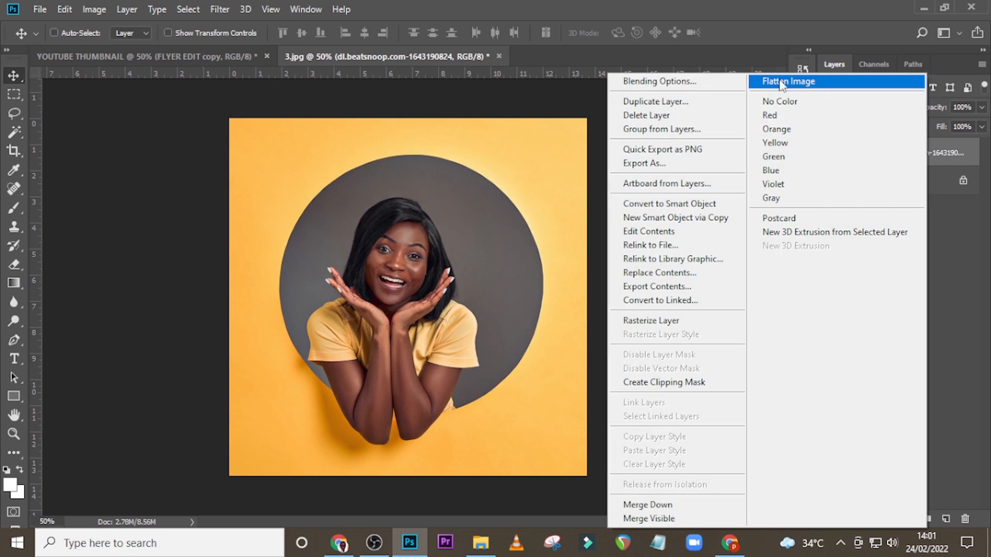
click(781, 83)
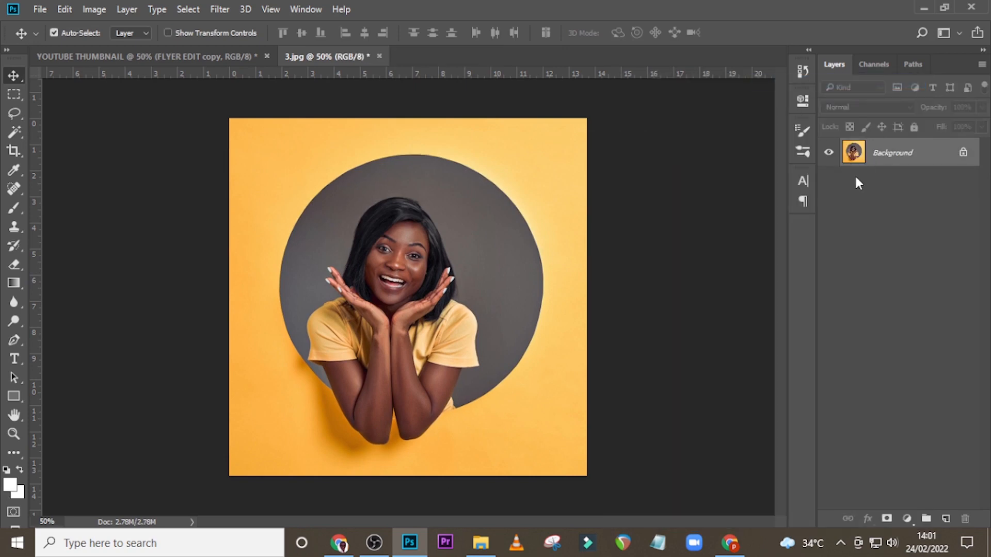
key(ctrl+s)
click(373, 56)
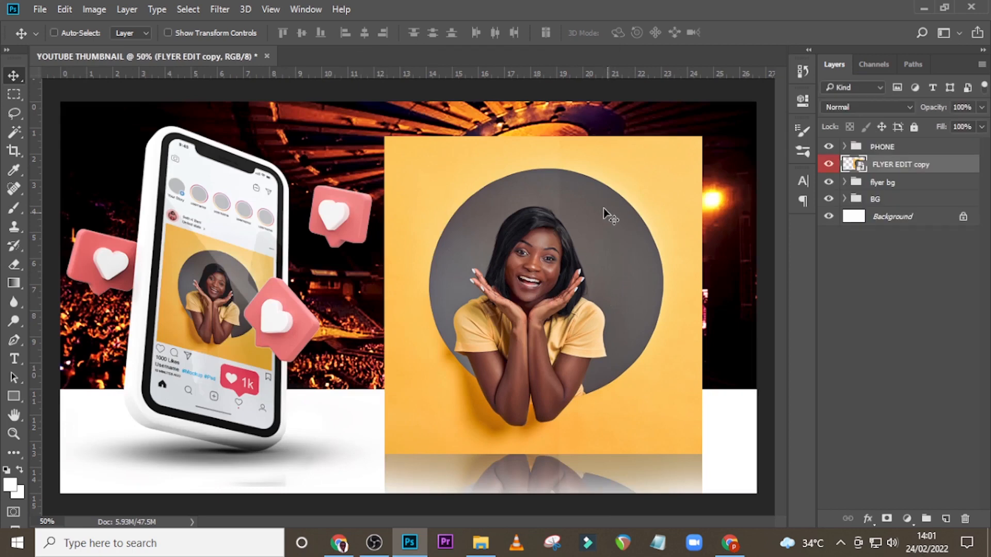